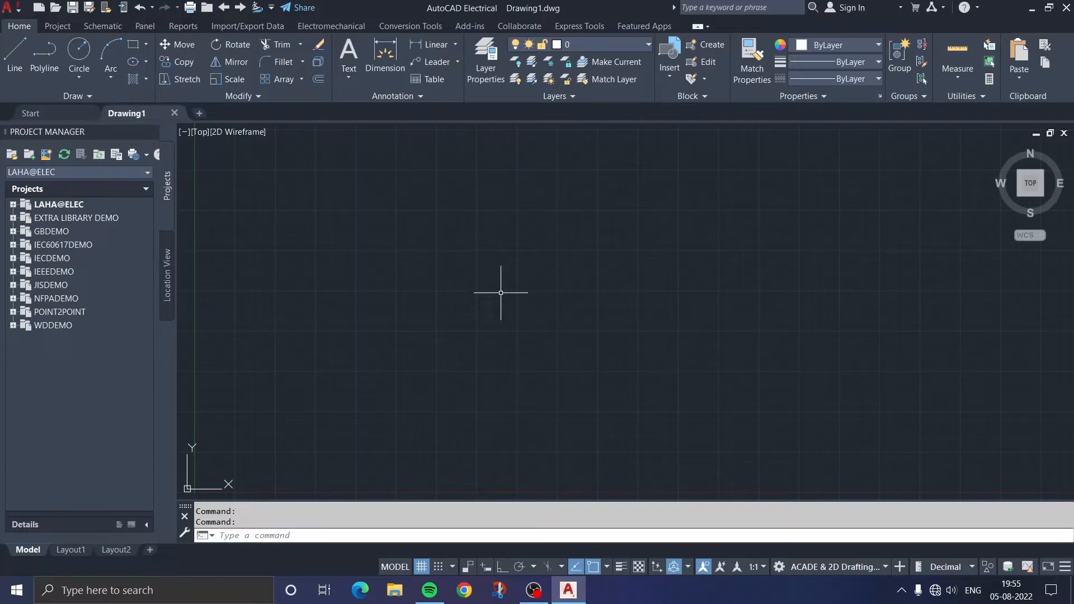
Open the layer manager and create a new layer named A
{"action": "type", "text": "LA"}
{"action": "key", "text": "Return"}
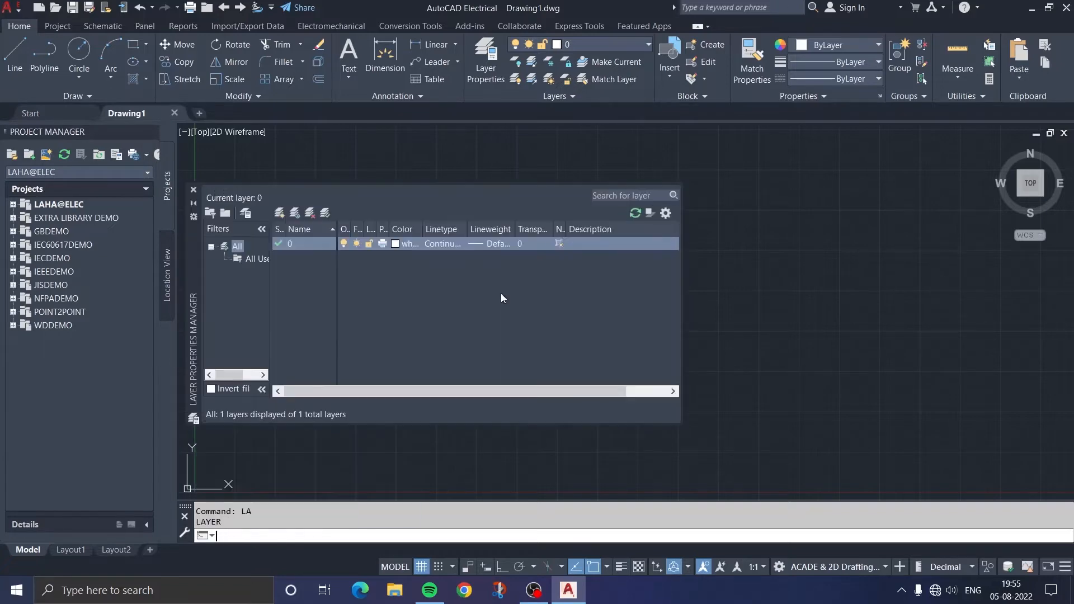
{"action": "left_click", "coordinate": [464, 199]}
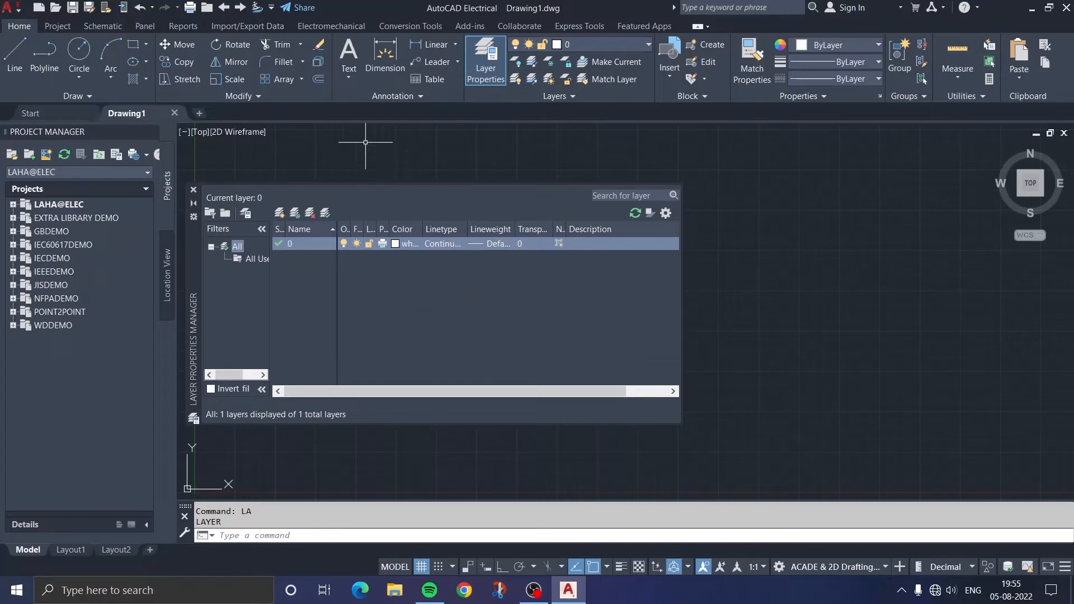
{"action": "left_click", "coordinate": [280, 212]}
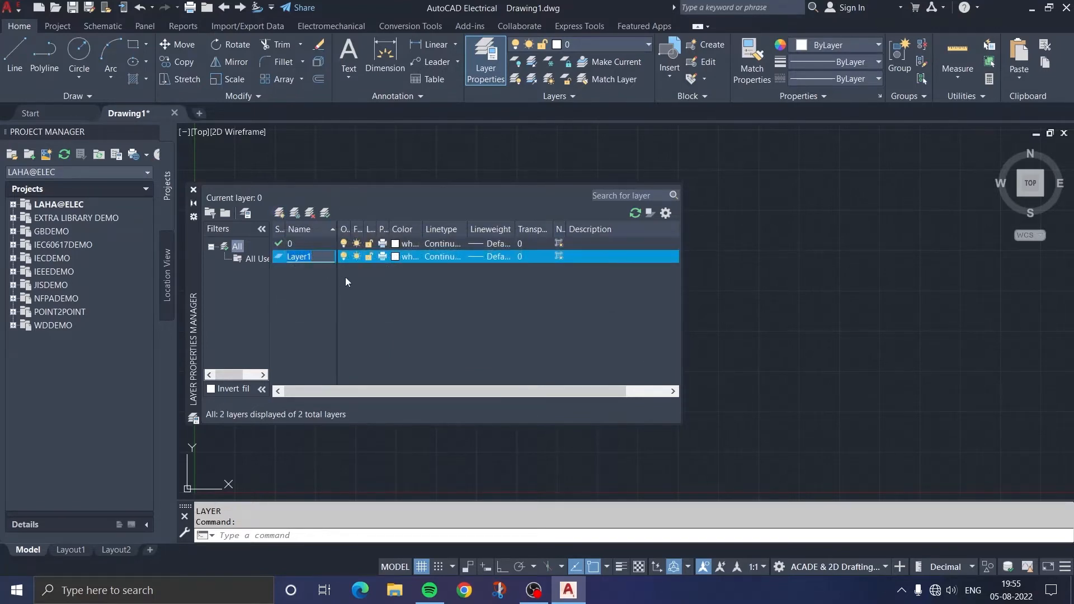
{"action": "key", "text": "BackSpace"}
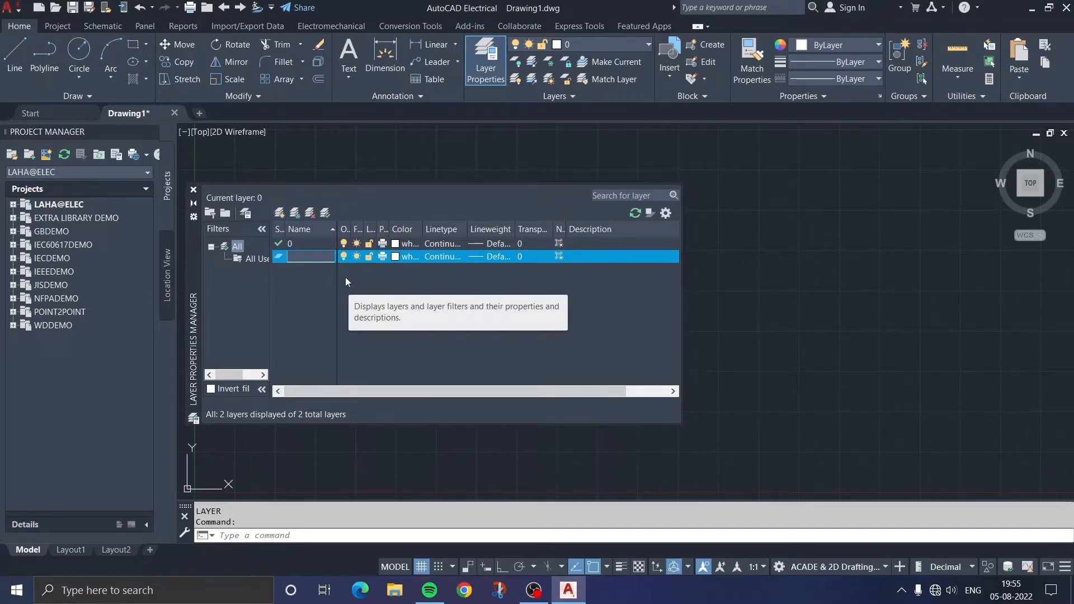
{"action": "type", "text": "A"}
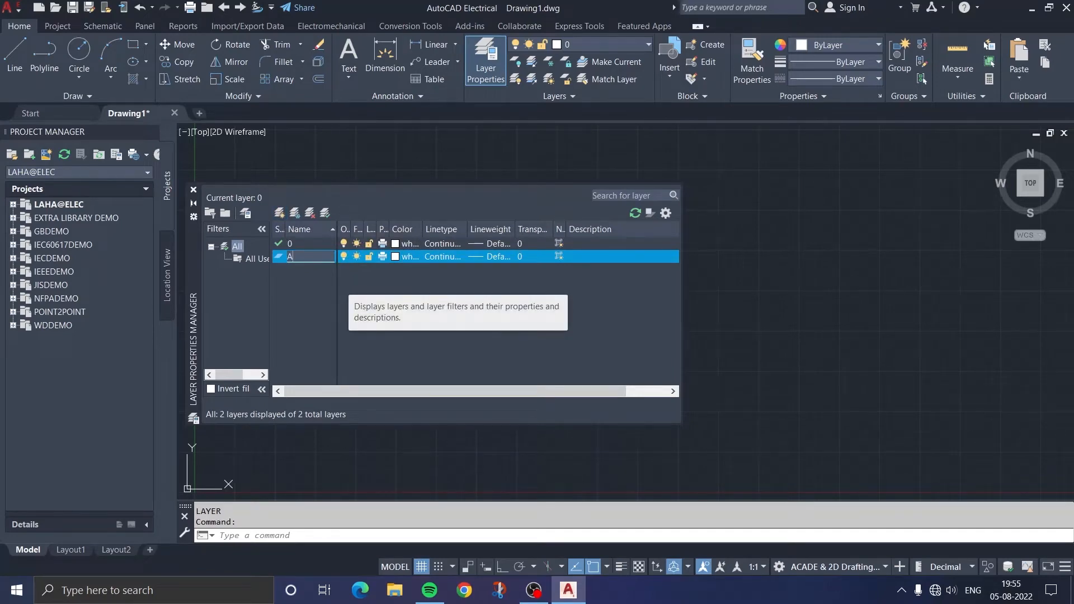
Set layer A's color to red
{"action": "left_click", "coordinate": [401, 257]}
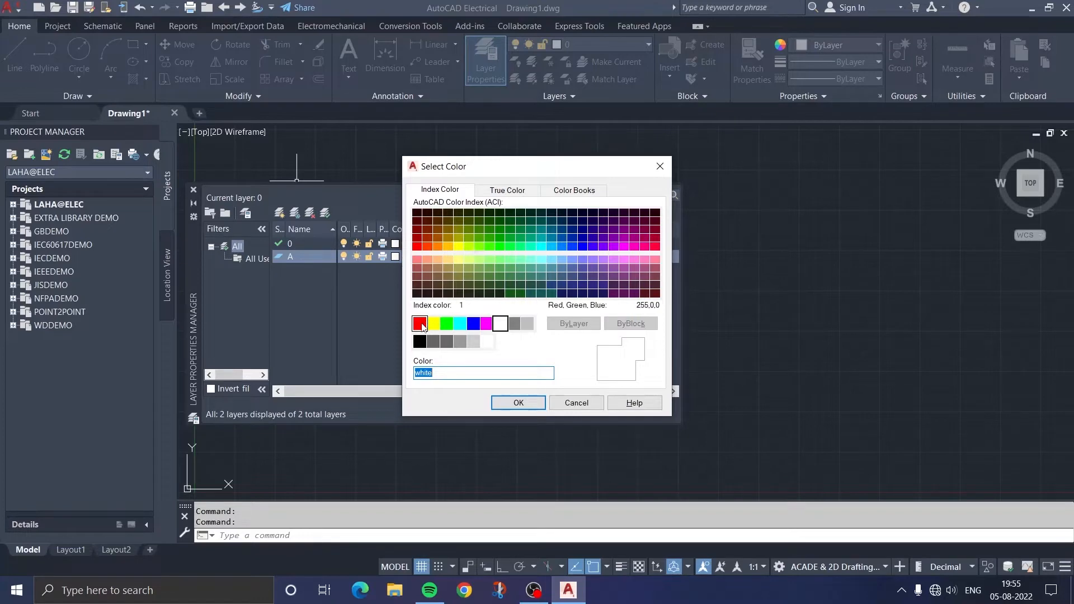
{"action": "left_click", "coordinate": [420, 325]}
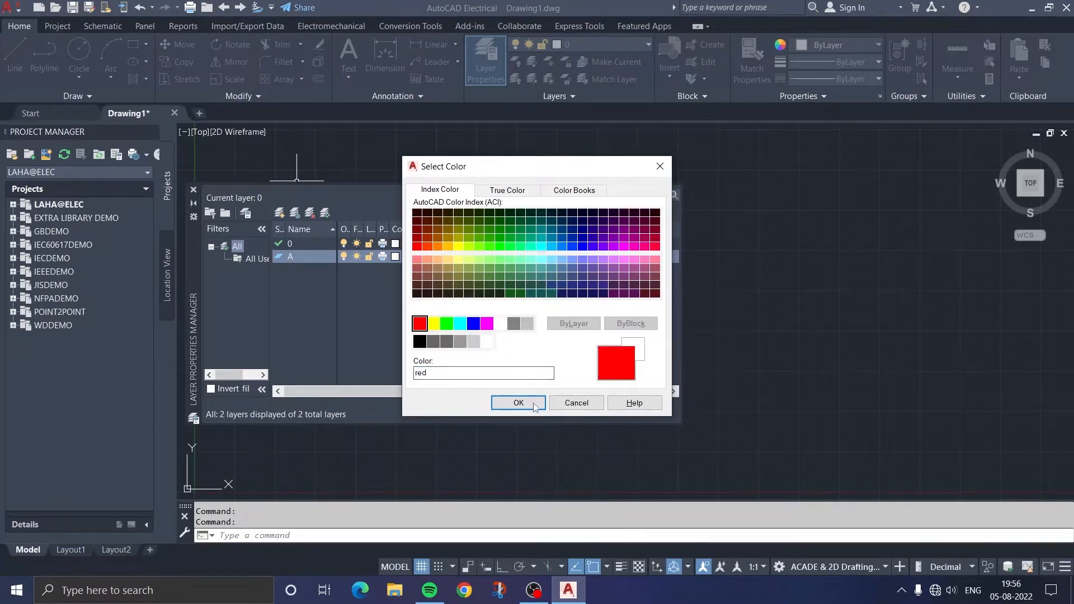
{"action": "left_click", "coordinate": [519, 404]}
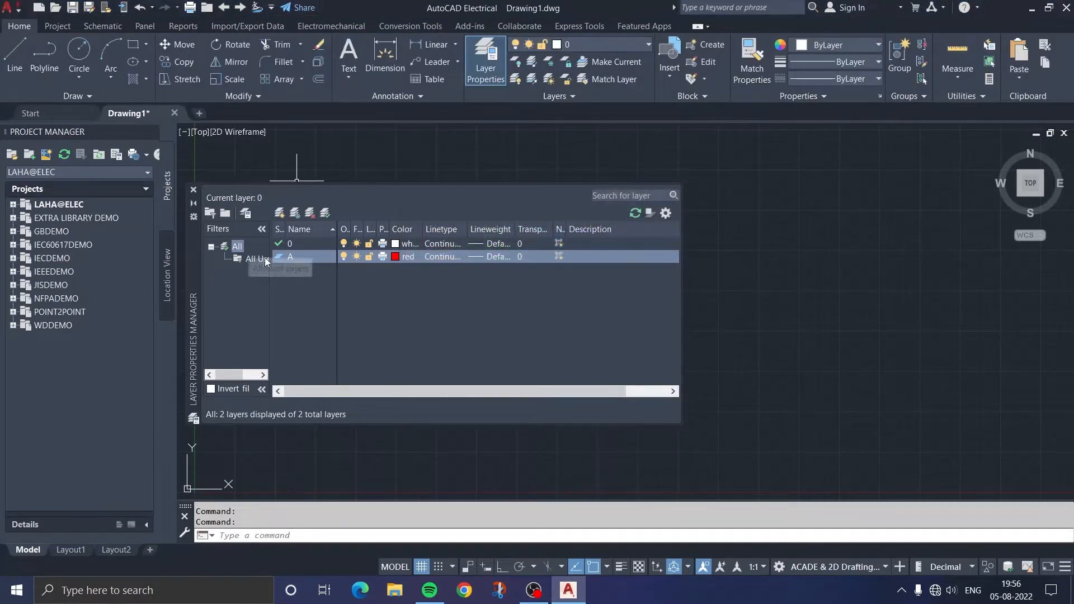
Load the DASHED2 linetype from acad.lin and assign it to layer A, then accept a transparency of 0 for that layer
{"action": "left_click", "coordinate": [453, 257]}
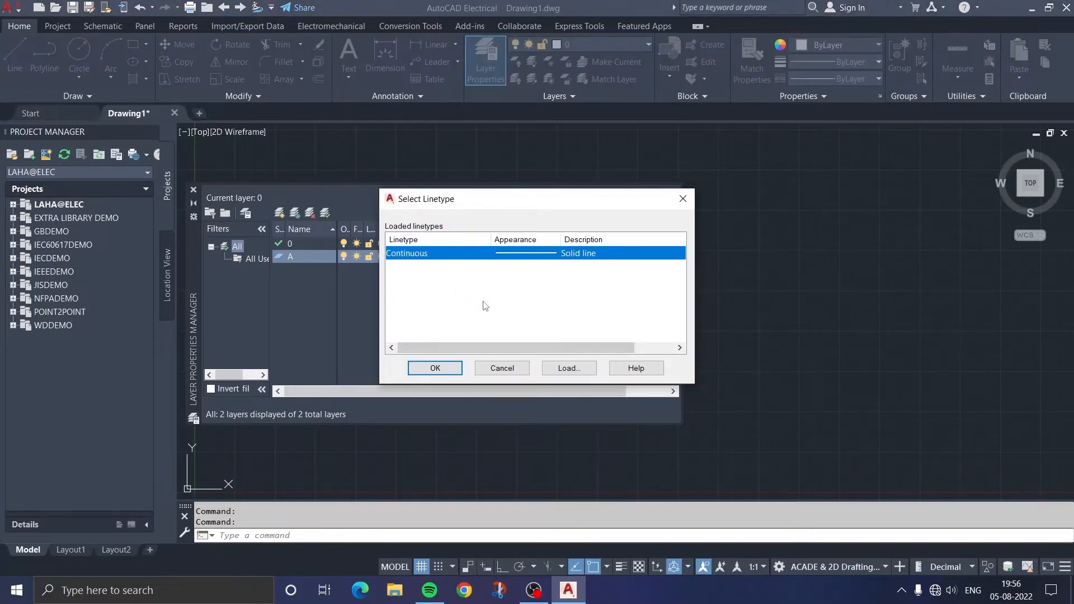
{"action": "left_click", "coordinate": [567, 369]}
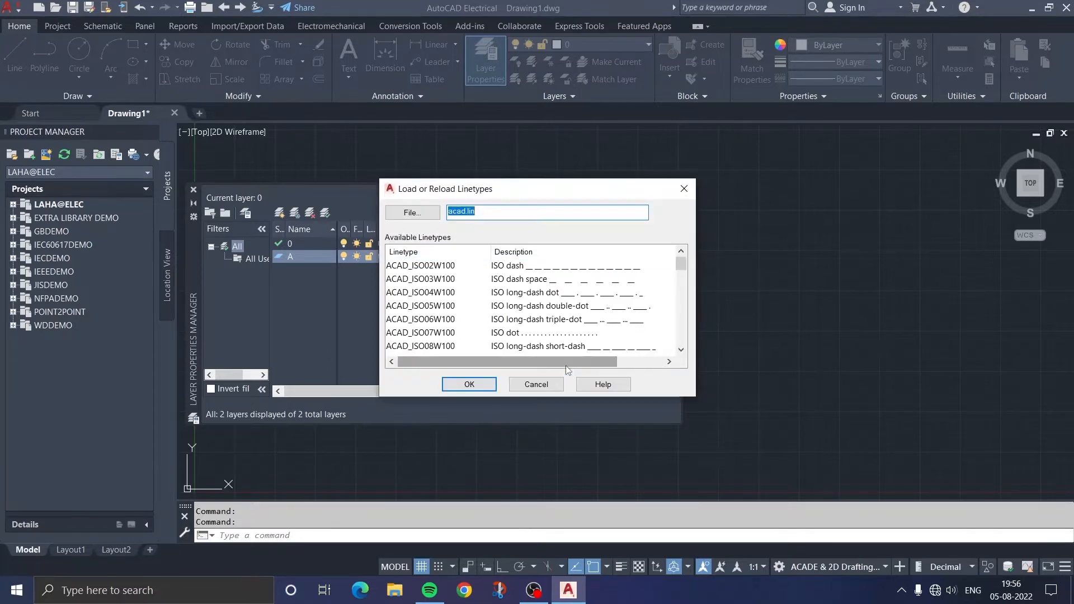
{"action": "scroll", "coordinate": [513, 291], "scroll_direction": "down", "scroll_amount": 4}
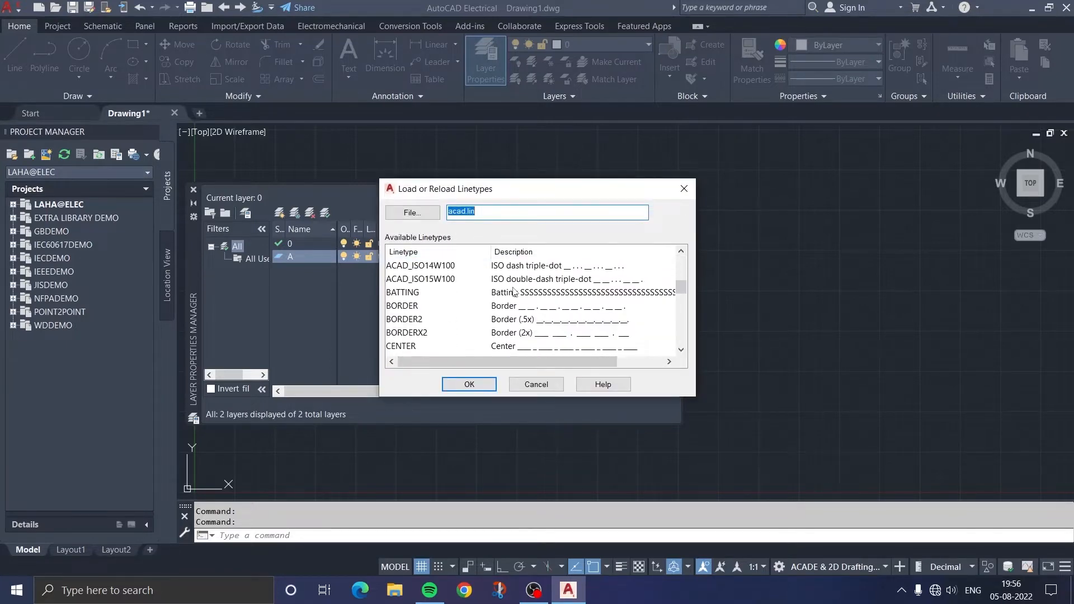
{"action": "scroll", "coordinate": [513, 290], "scroll_direction": "down", "scroll_amount": 3}
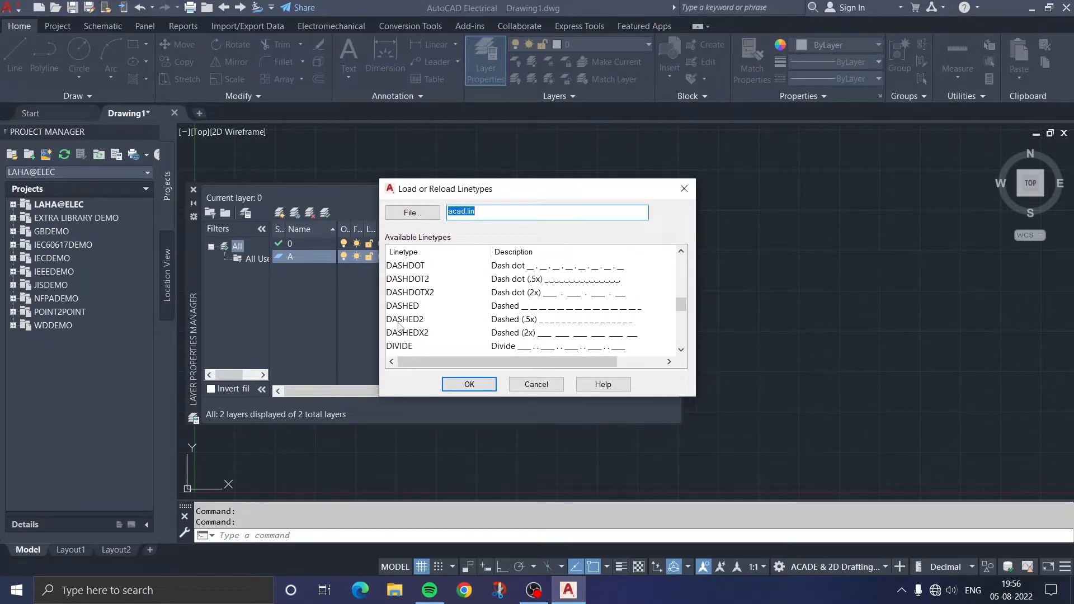
{"action": "left_click", "coordinate": [519, 320]}
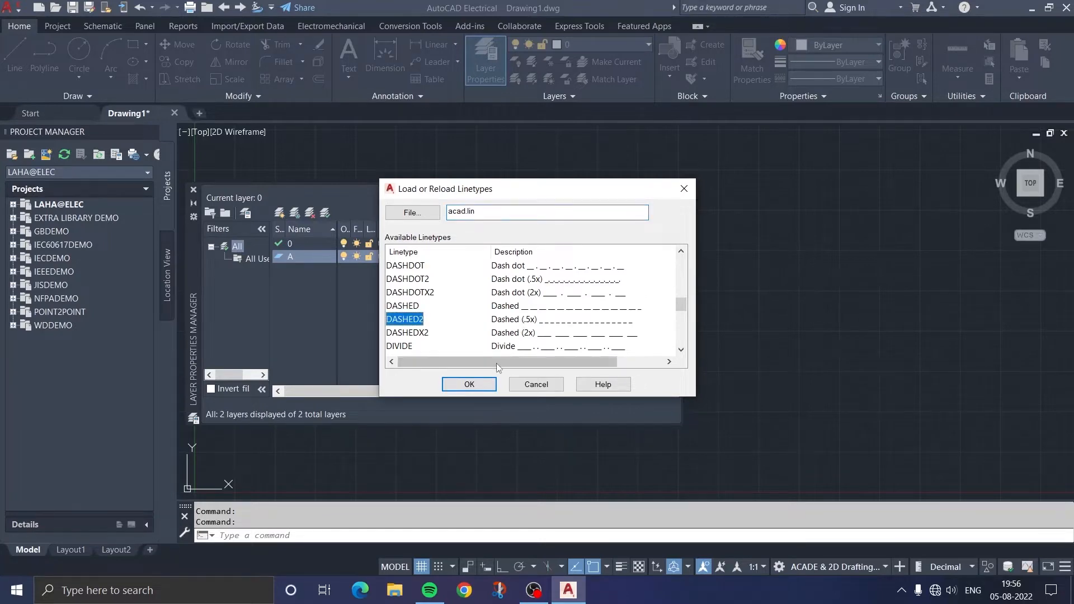
{"action": "left_click", "coordinate": [469, 384]}
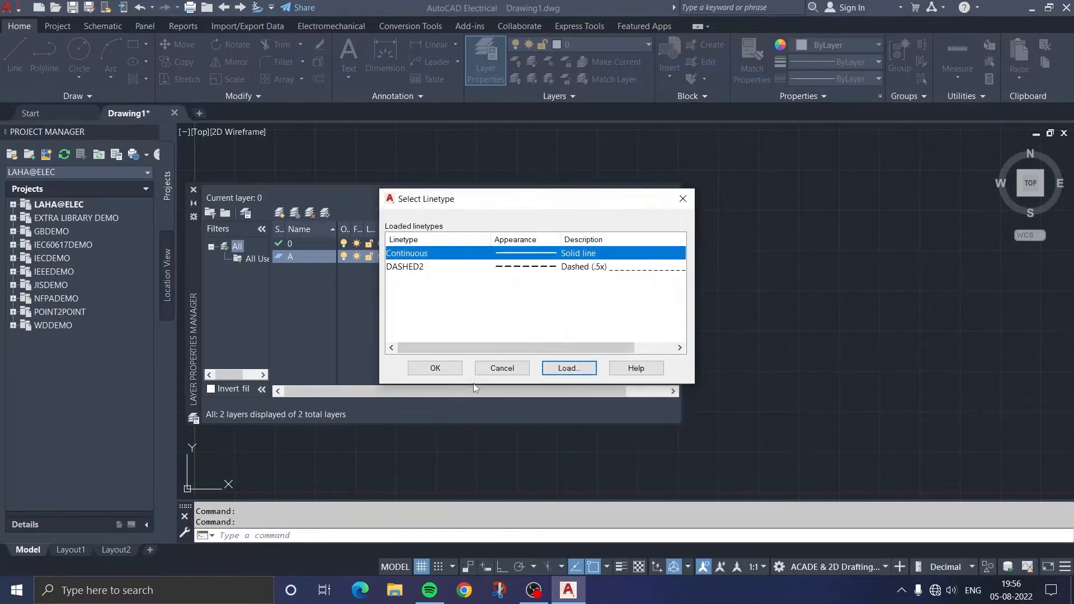
{"action": "left_click", "coordinate": [428, 268]}
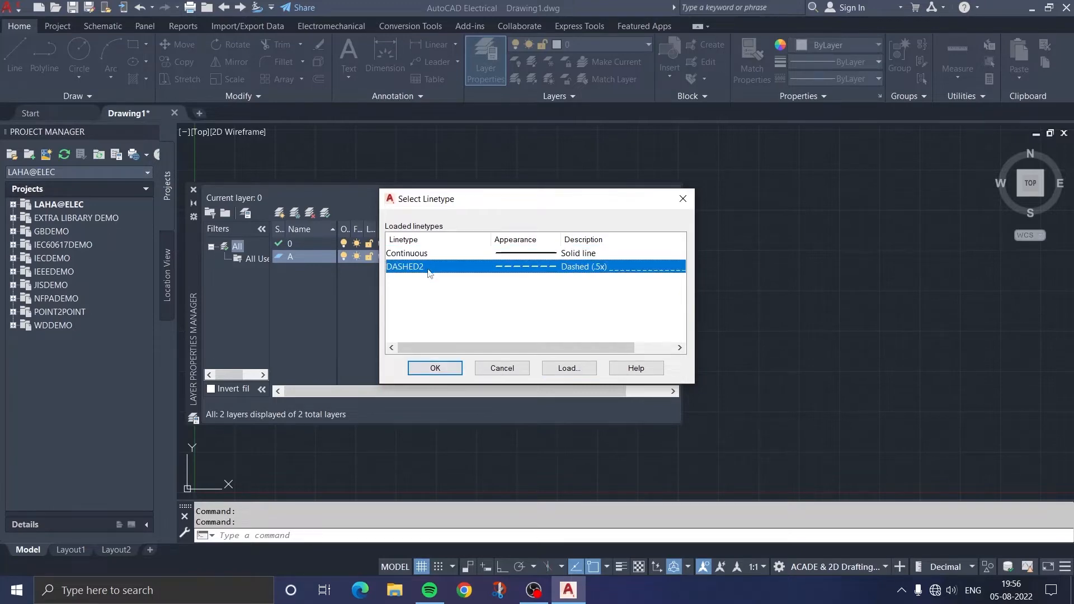
{"action": "left_click", "coordinate": [436, 368]}
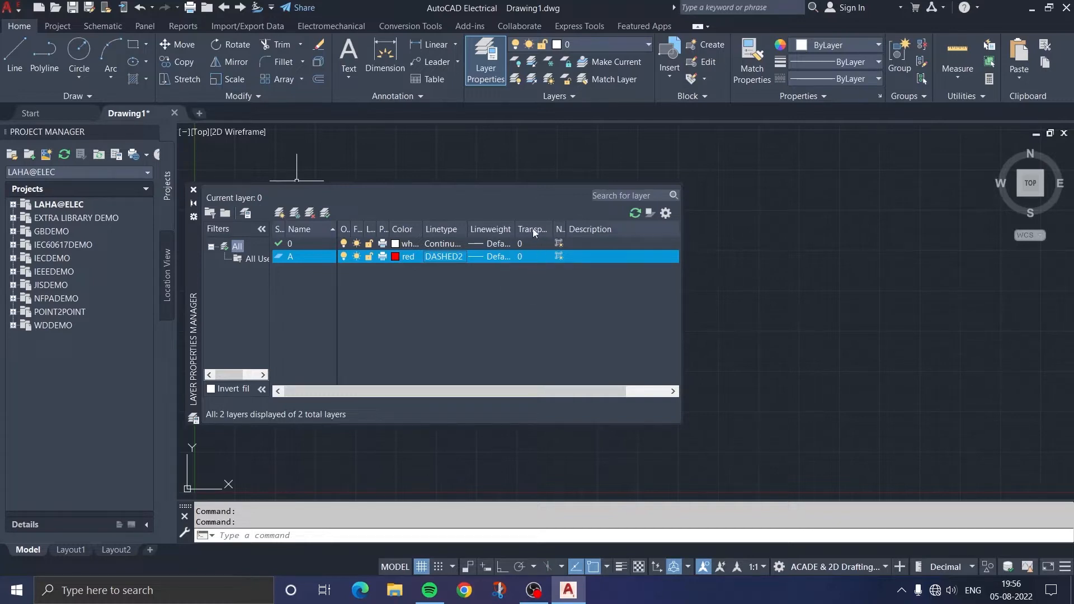
{"action": "left_click", "coordinate": [536, 258]}
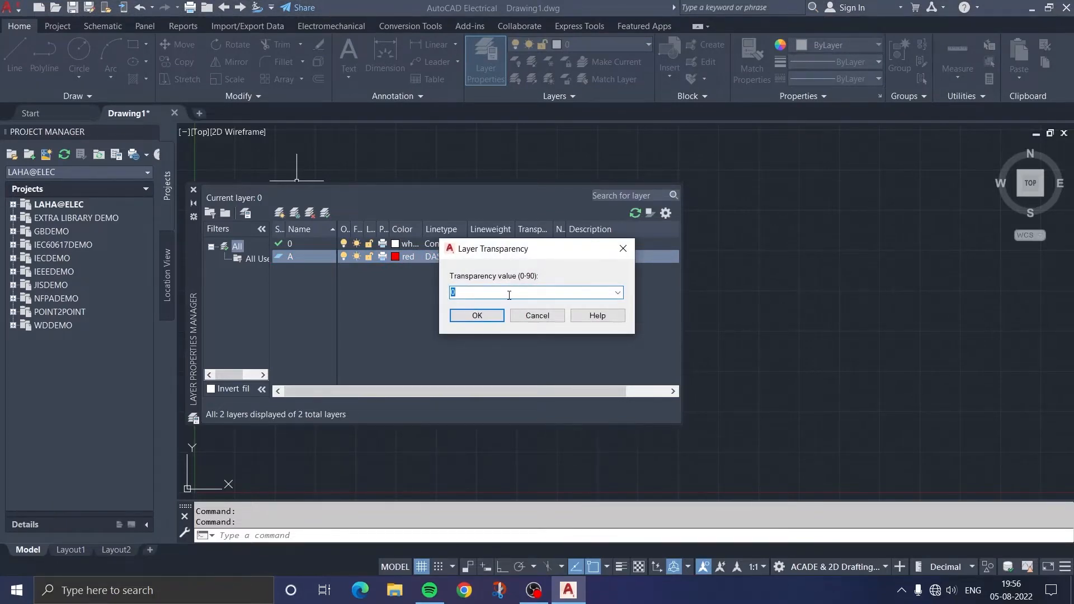
{"action": "left_click", "coordinate": [476, 316]}
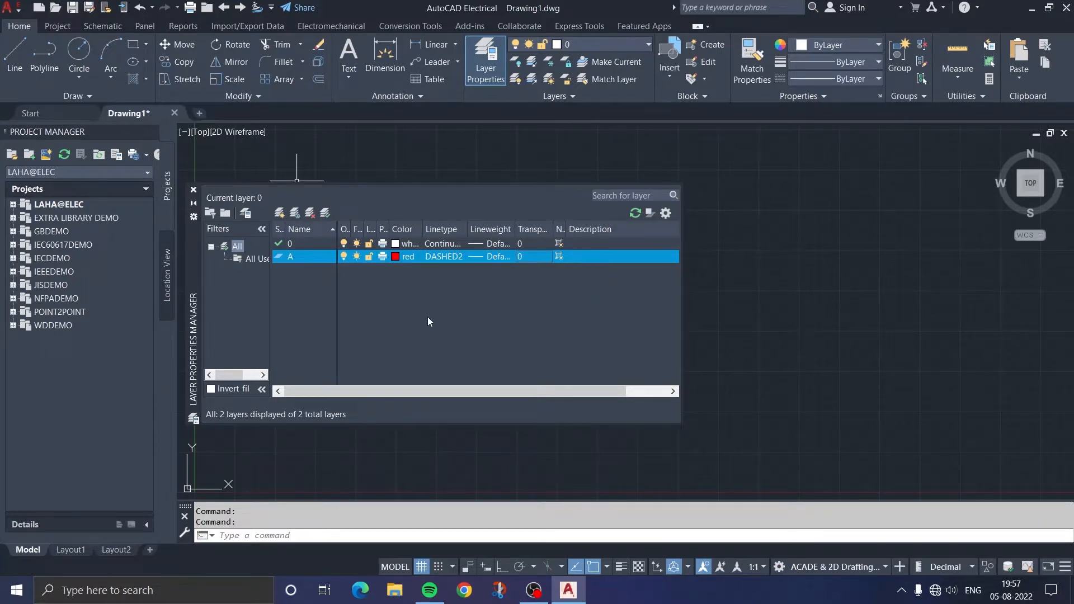
Create a new layer named B and set its color to yellow
{"action": "left_click", "coordinate": [279, 214]}
{"action": "key", "text": "BackSpace"}
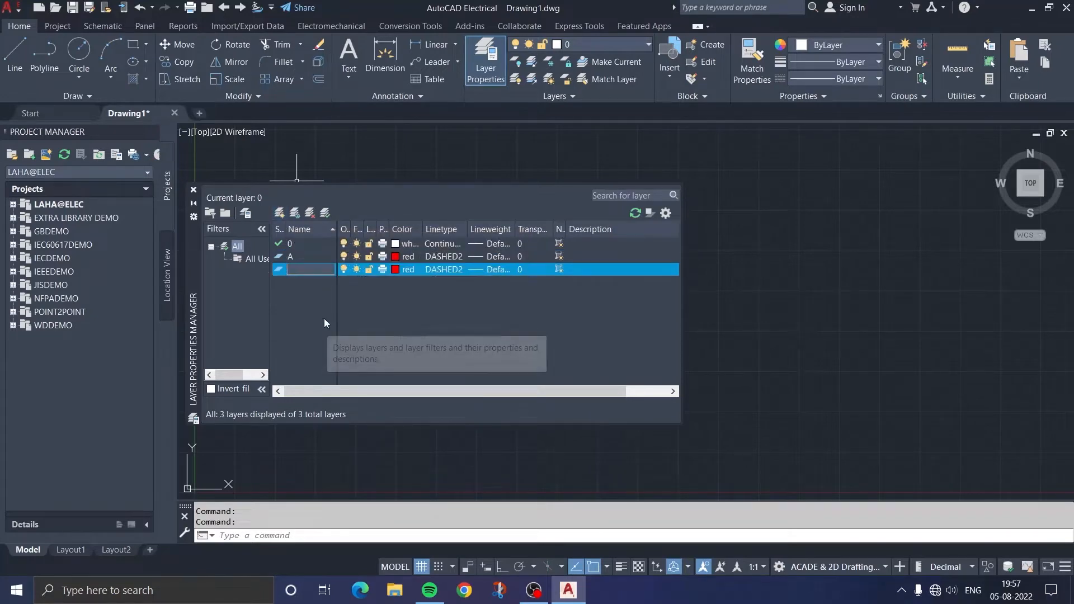
{"action": "type", "text": "B"}
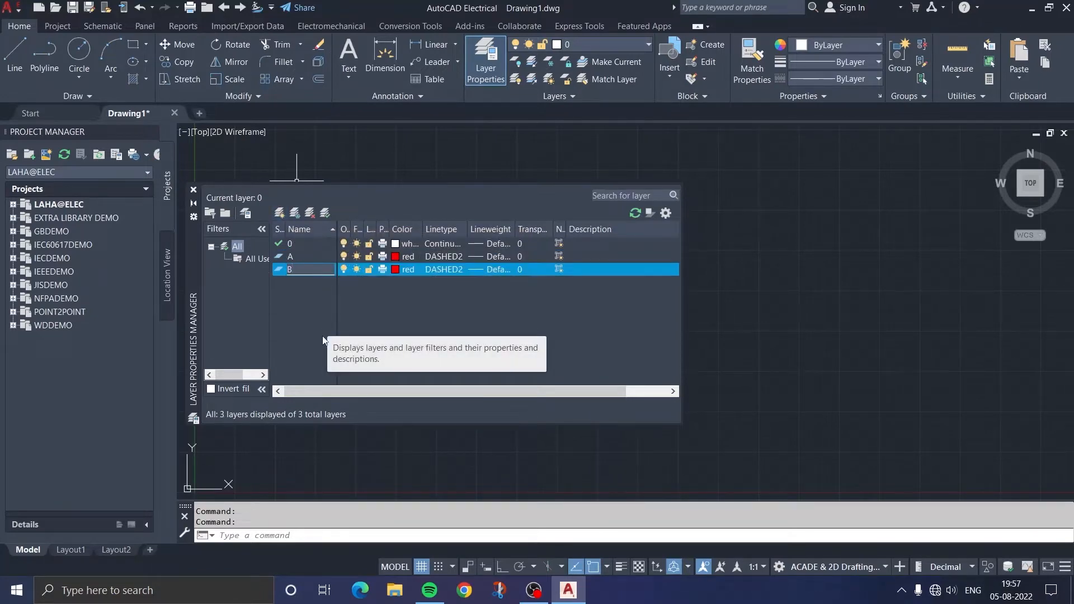
{"action": "left_click", "coordinate": [412, 270]}
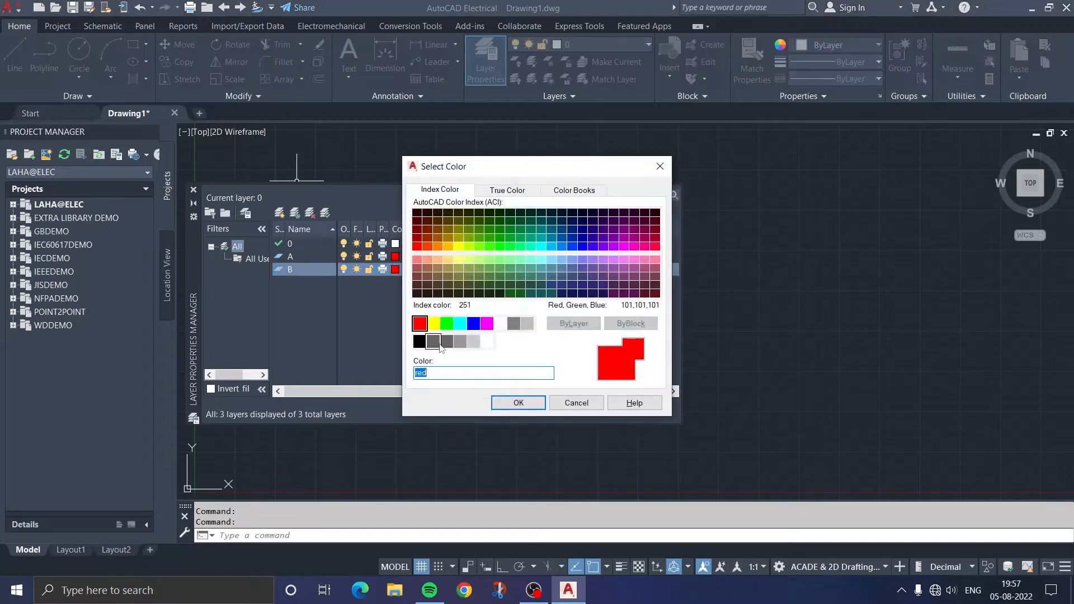
{"action": "left_click", "coordinate": [434, 324]}
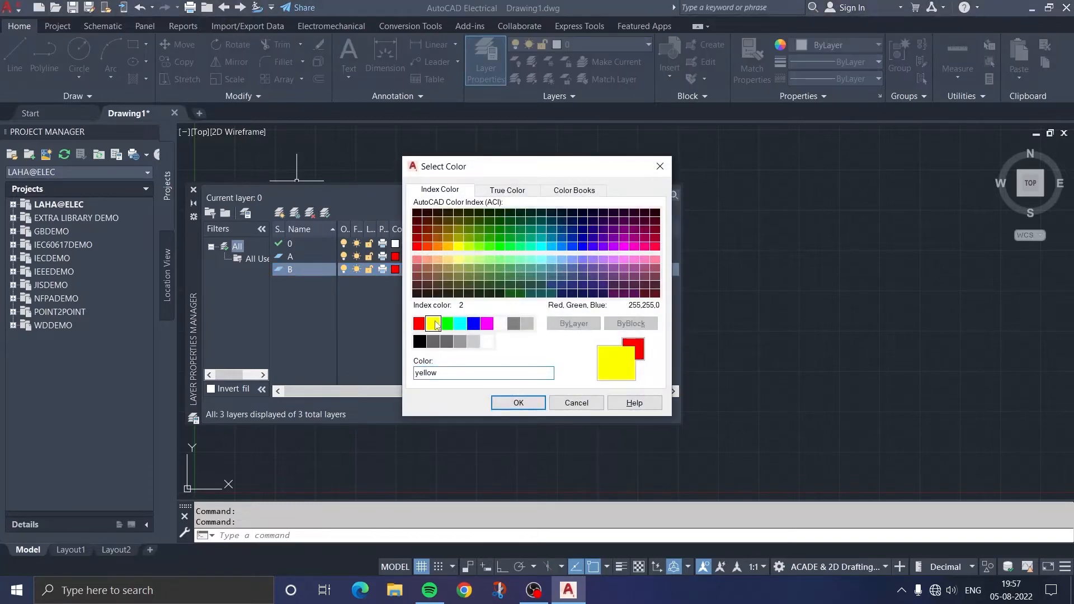
{"action": "left_click", "coordinate": [517, 402]}
Set layer B's linetype to Continuous and its lineweight to 0.50 mm
{"action": "left_click", "coordinate": [448, 269]}
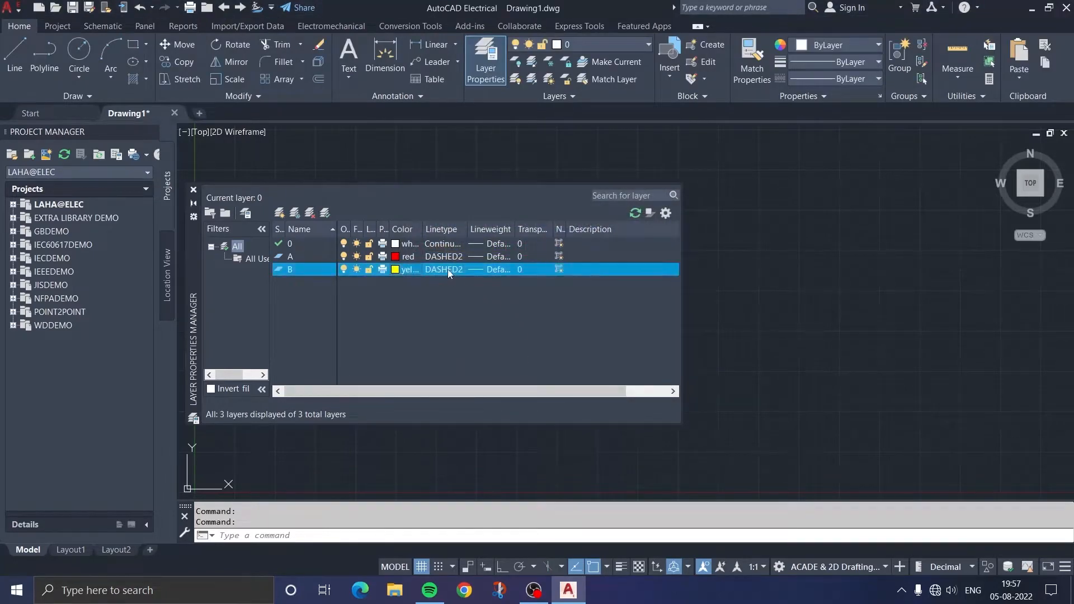
{"action": "left_click", "coordinate": [497, 256]}
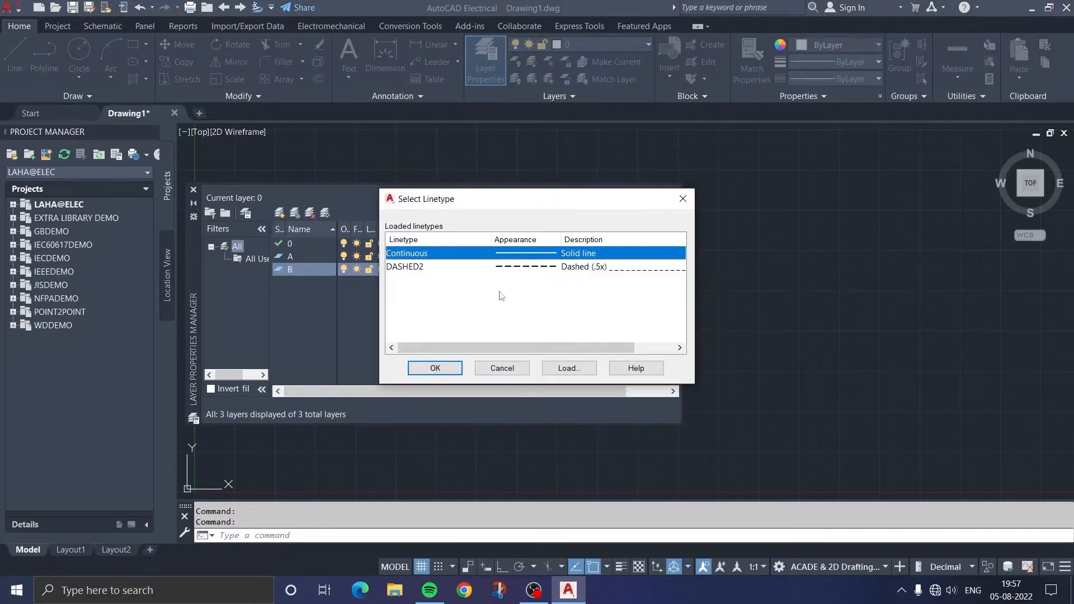
{"action": "left_click", "coordinate": [447, 370]}
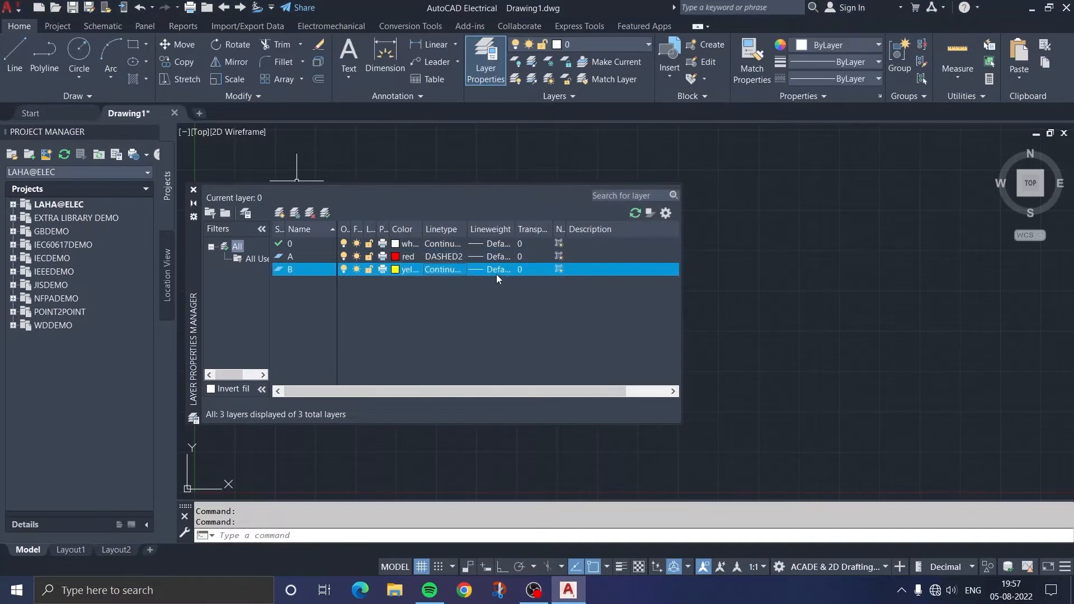
{"action": "left_click", "coordinate": [495, 274]}
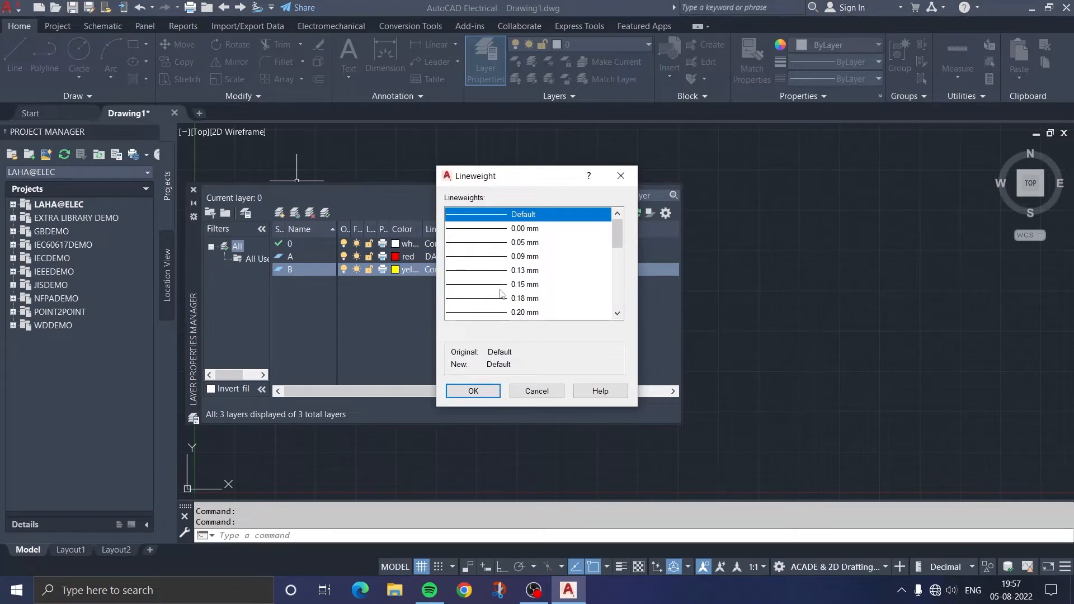
{"action": "scroll", "coordinate": [504, 291], "scroll_direction": "down", "scroll_amount": 2}
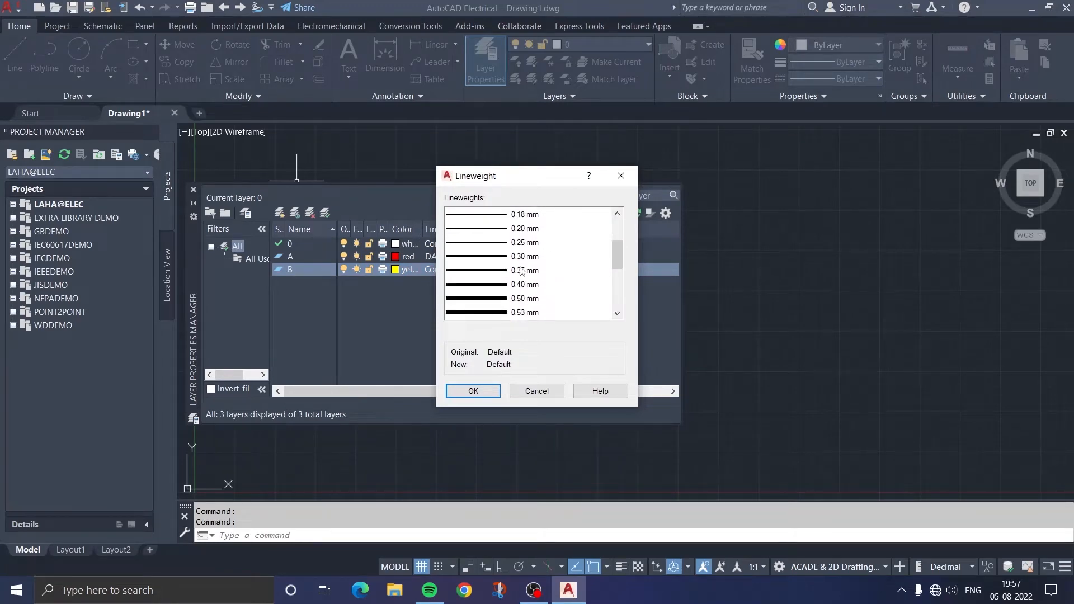
{"action": "left_click", "coordinate": [491, 299]}
{"action": "left_click", "coordinate": [472, 391]}
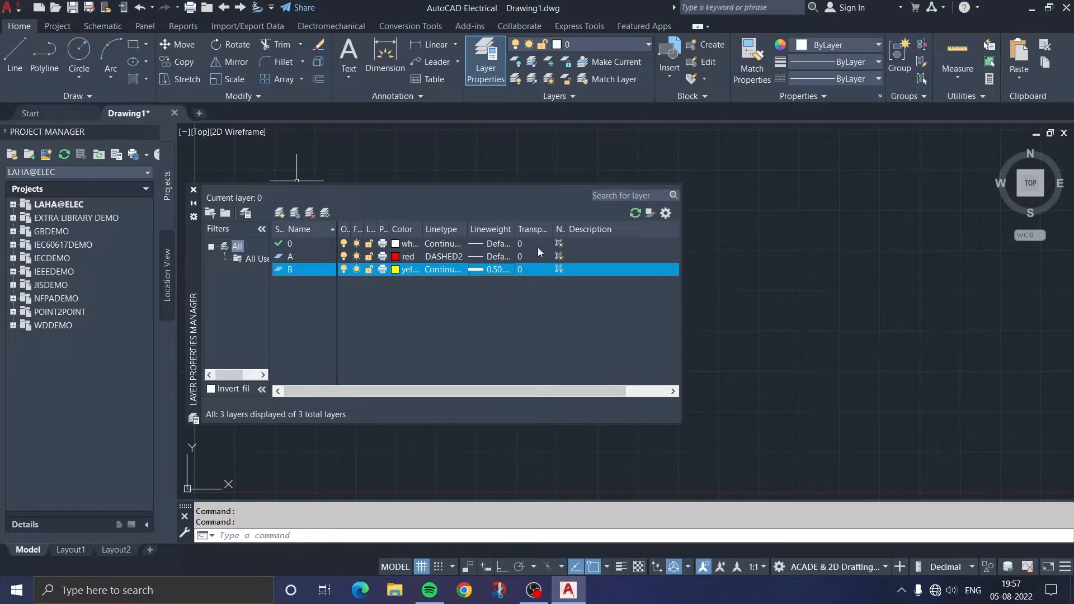
Set layer B's transparency to 30
{"action": "left_click", "coordinate": [532, 268]}
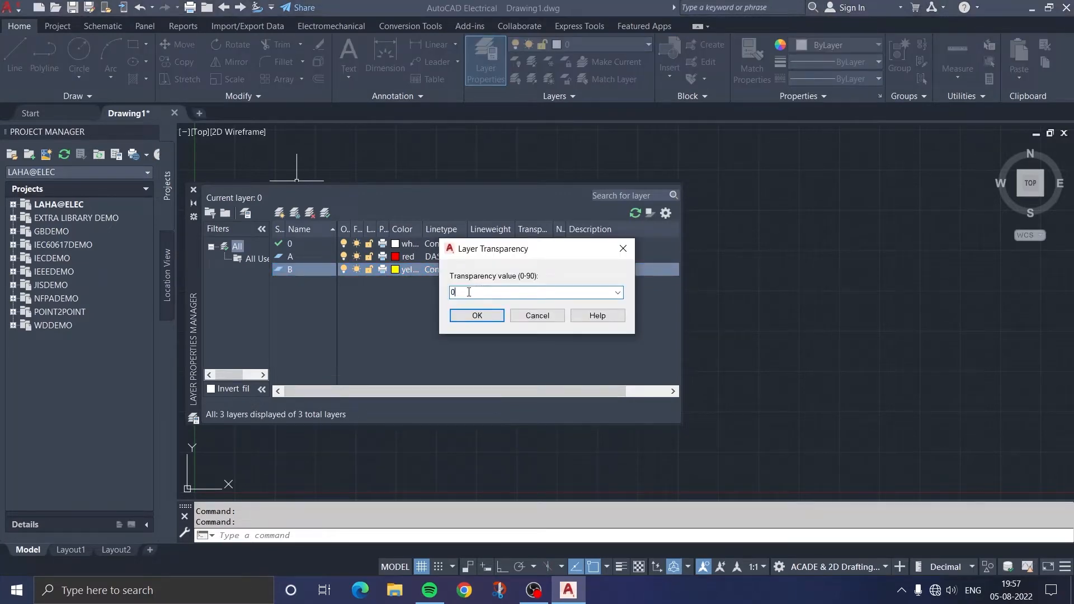
{"action": "key", "text": "BackSpace"}
{"action": "type", "text": "30"}
{"action": "key", "text": "Return"}
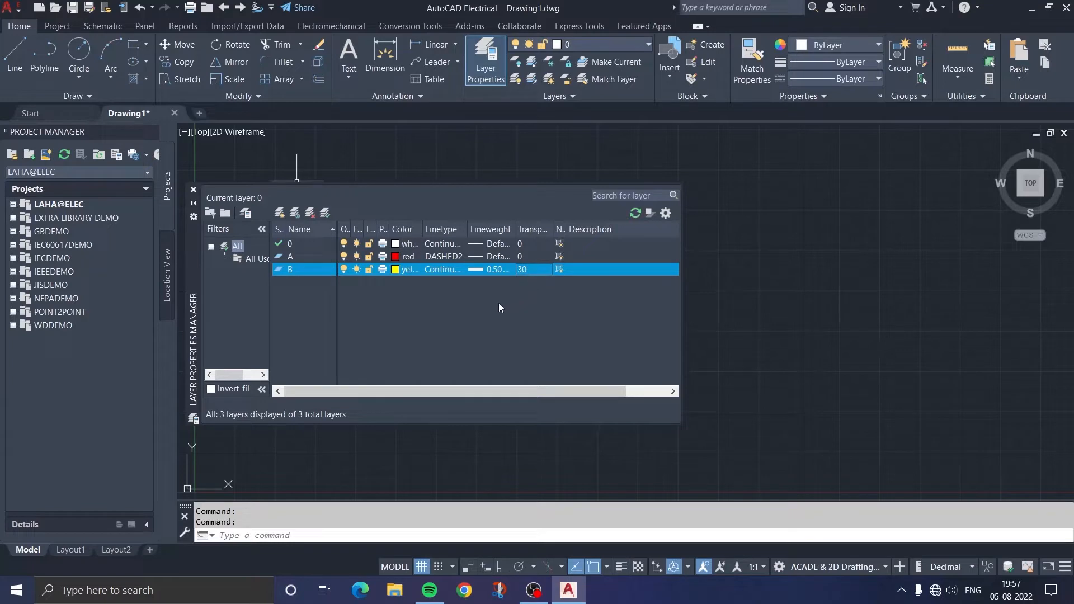
Create a new layer named C and set its color to green
{"action": "left_click", "coordinate": [280, 213]}
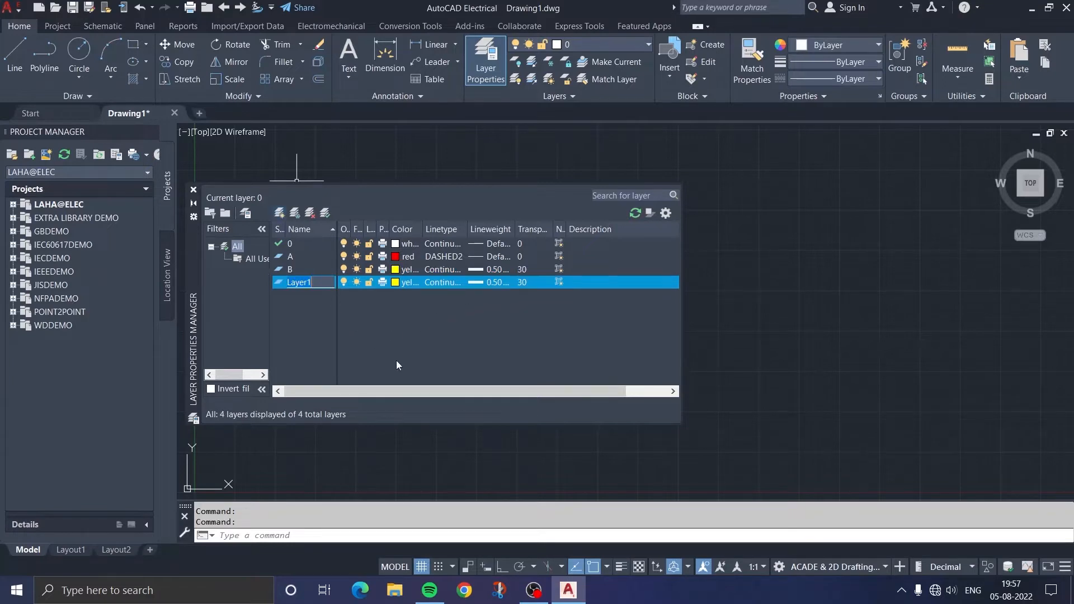
{"action": "key", "text": "BackSpace"}
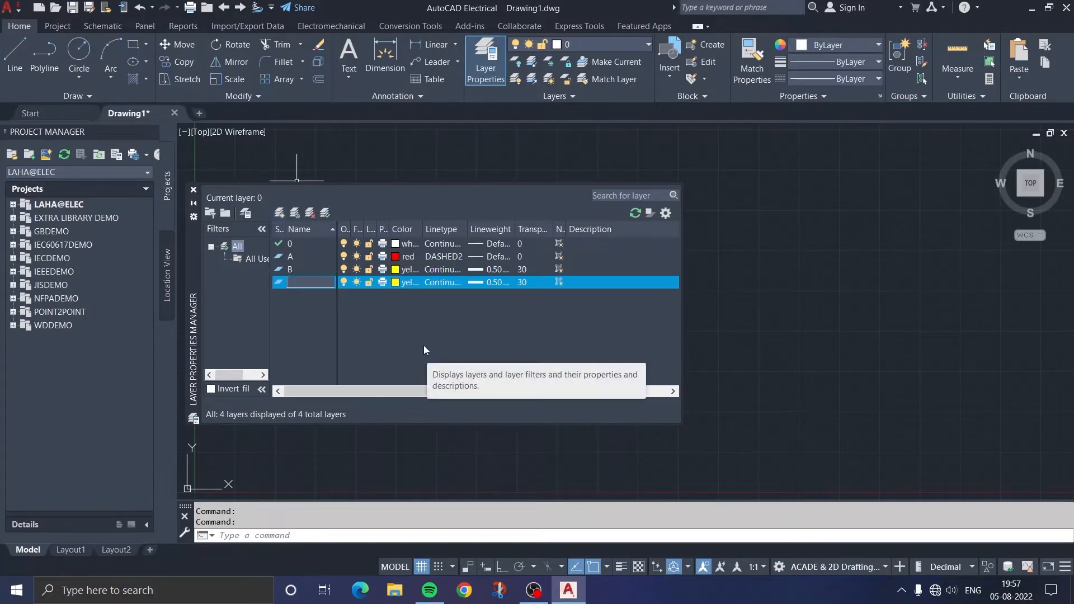
{"action": "type", "text": "C"}
{"action": "left_click", "coordinate": [412, 286]}
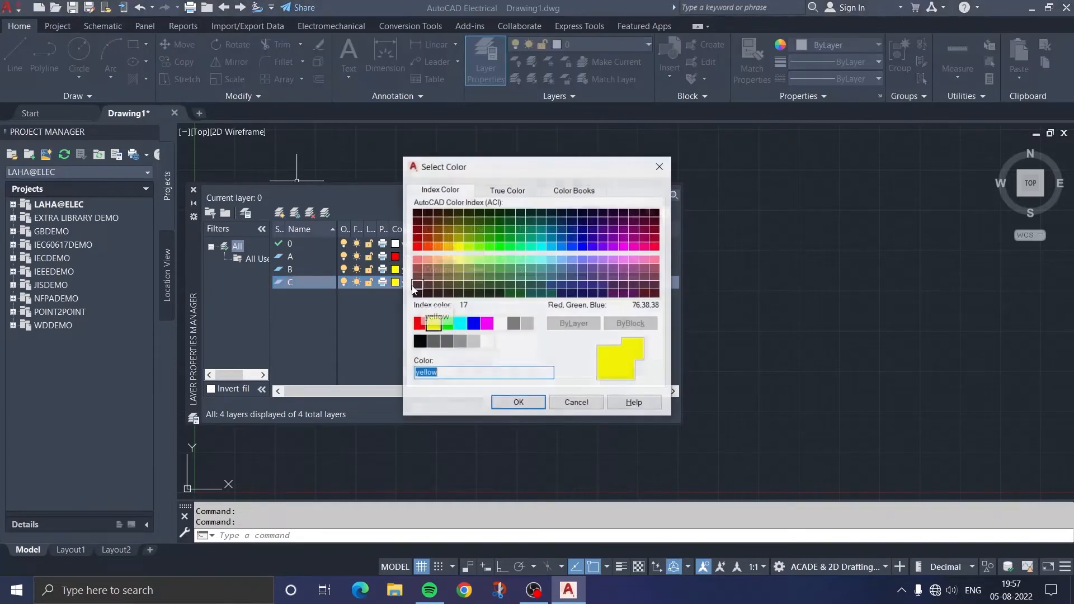
{"action": "left_click", "coordinate": [446, 324]}
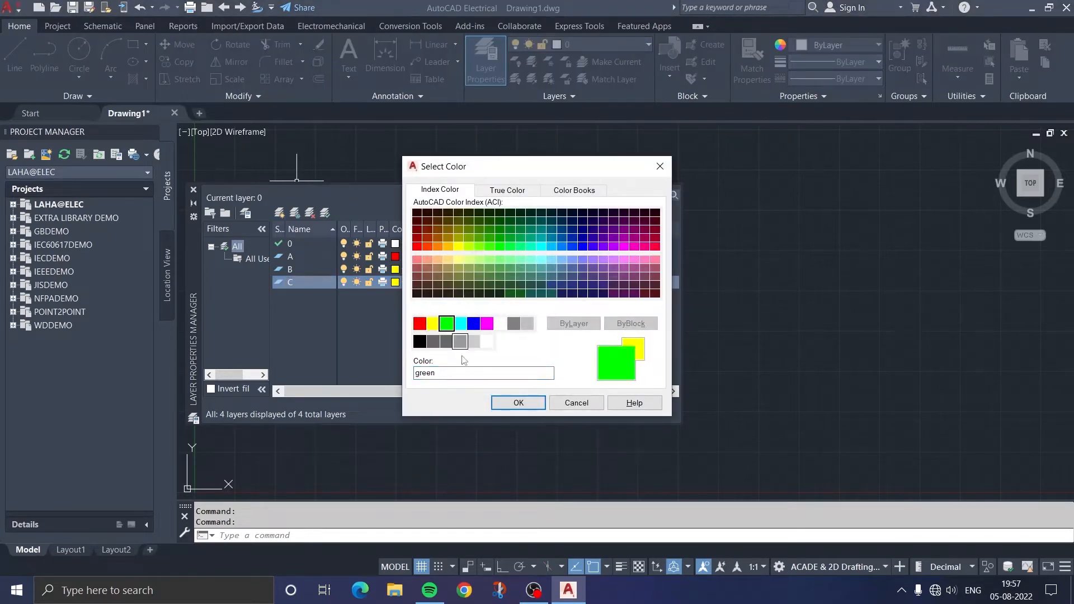
{"action": "left_click", "coordinate": [500, 403]}
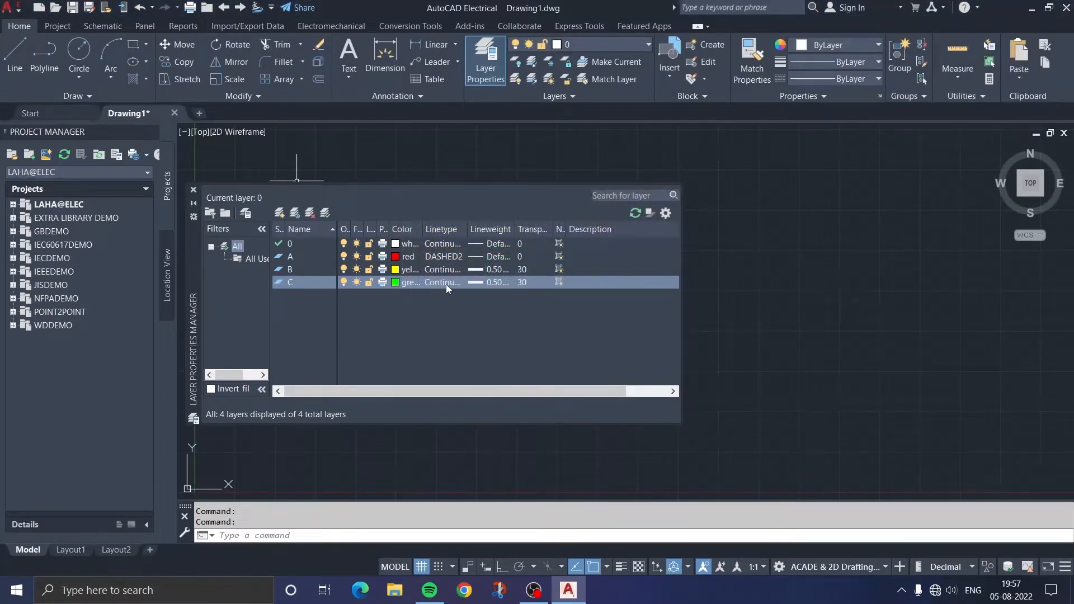
Set layer C's linetype to Continuous and its lineweight to 0.00 mm
{"action": "left_click", "coordinate": [446, 283]}
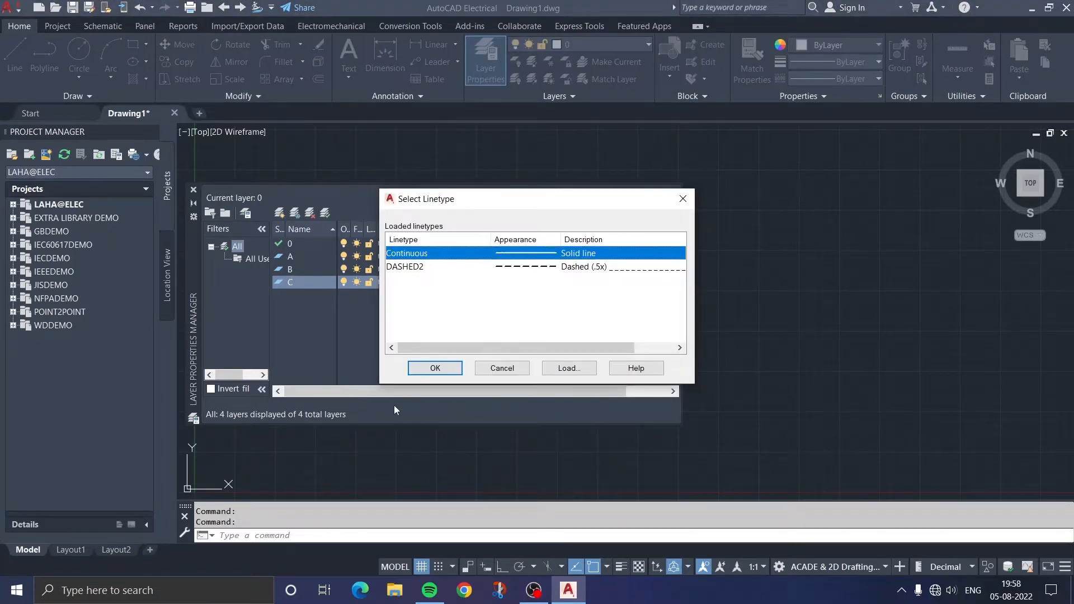
{"action": "left_click", "coordinate": [434, 368]}
{"action": "left_click", "coordinate": [488, 284]}
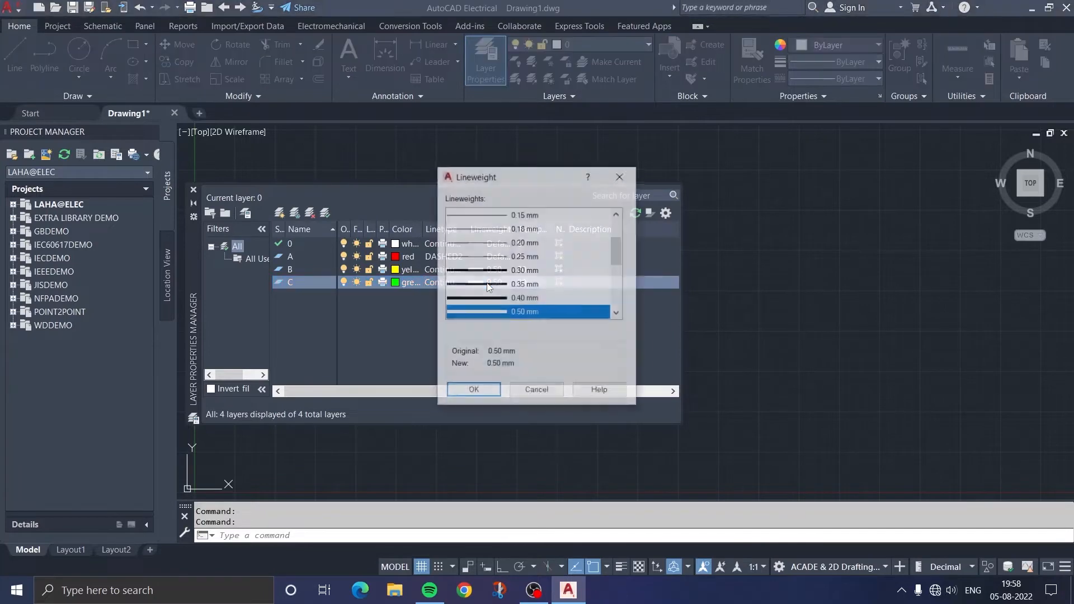
{"action": "scroll", "coordinate": [513, 257], "scroll_direction": "up", "scroll_amount": 4}
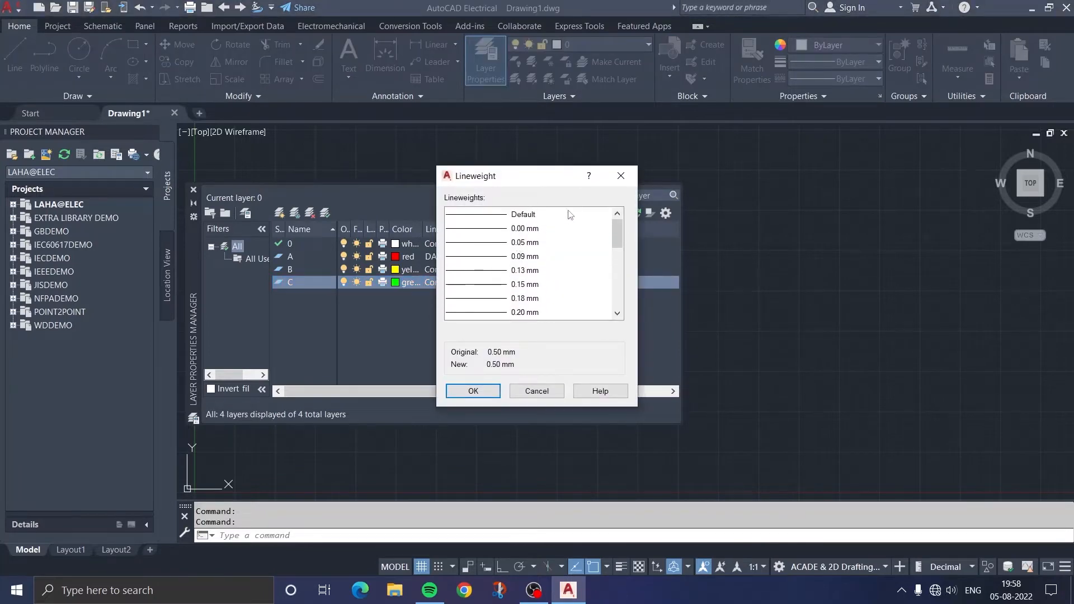
{"action": "left_click", "coordinate": [485, 217]}
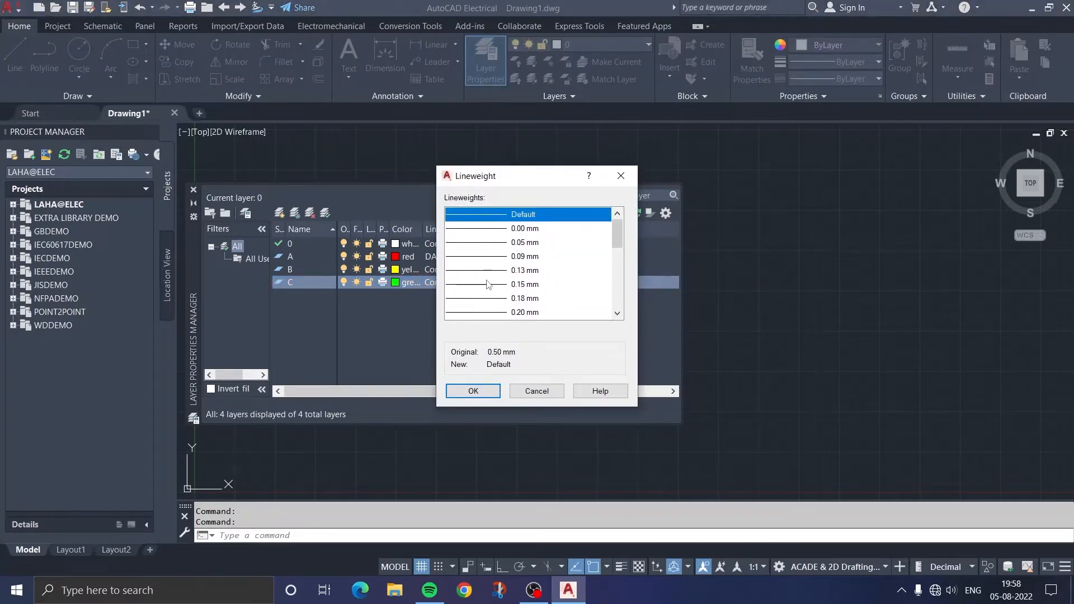
{"action": "left_click", "coordinate": [515, 229]}
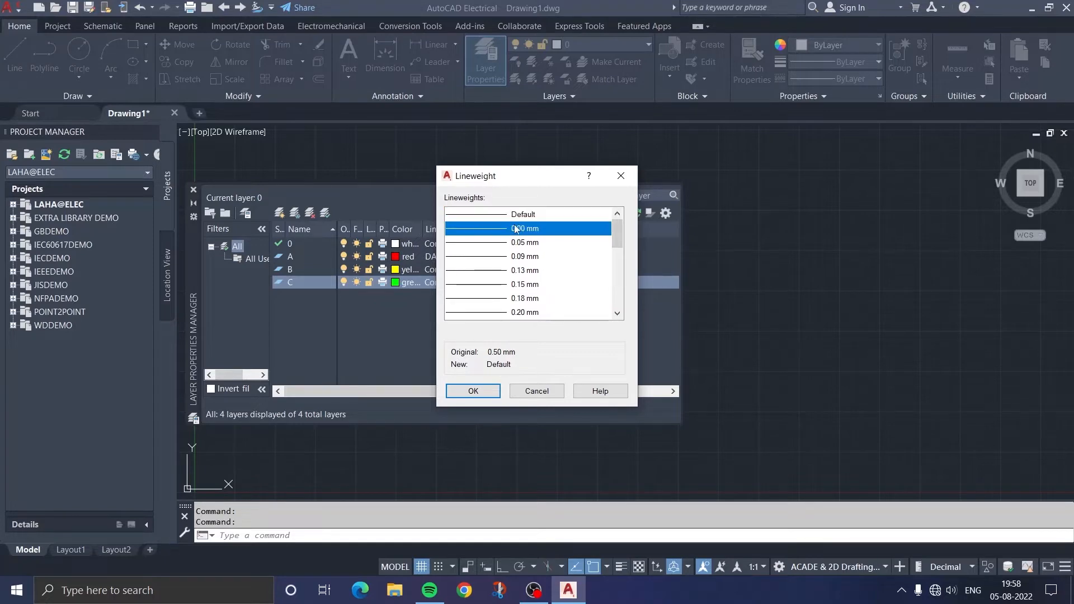
{"action": "left_click", "coordinate": [473, 391]}
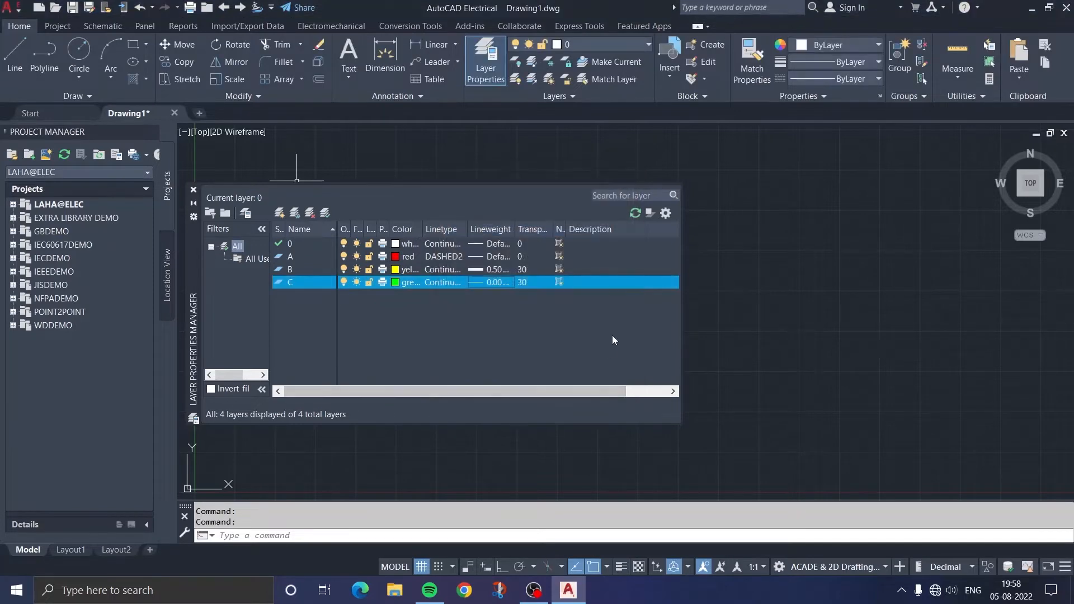
Set layer C's transparency to 50 and close the layer properties manager
{"action": "left_click", "coordinate": [534, 282]}
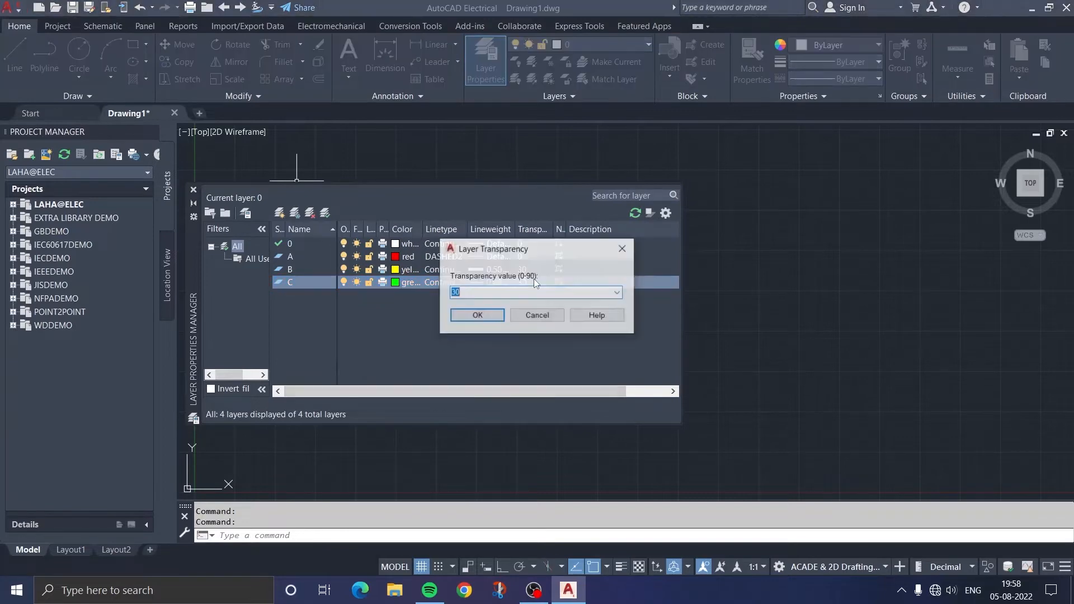
{"action": "type", "text": "50"}
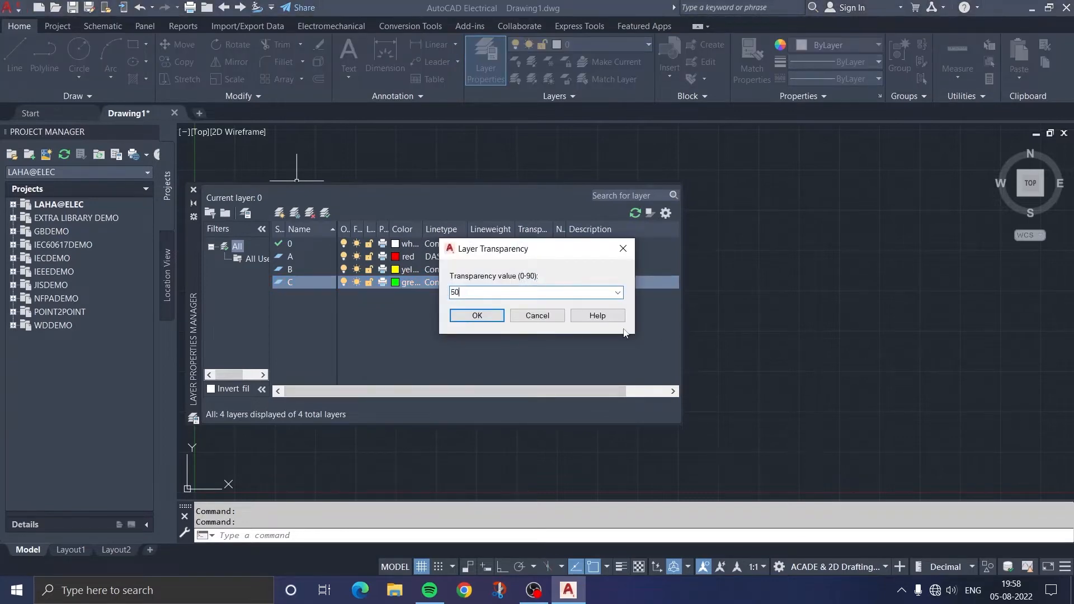
{"action": "left_click", "coordinate": [477, 315]}
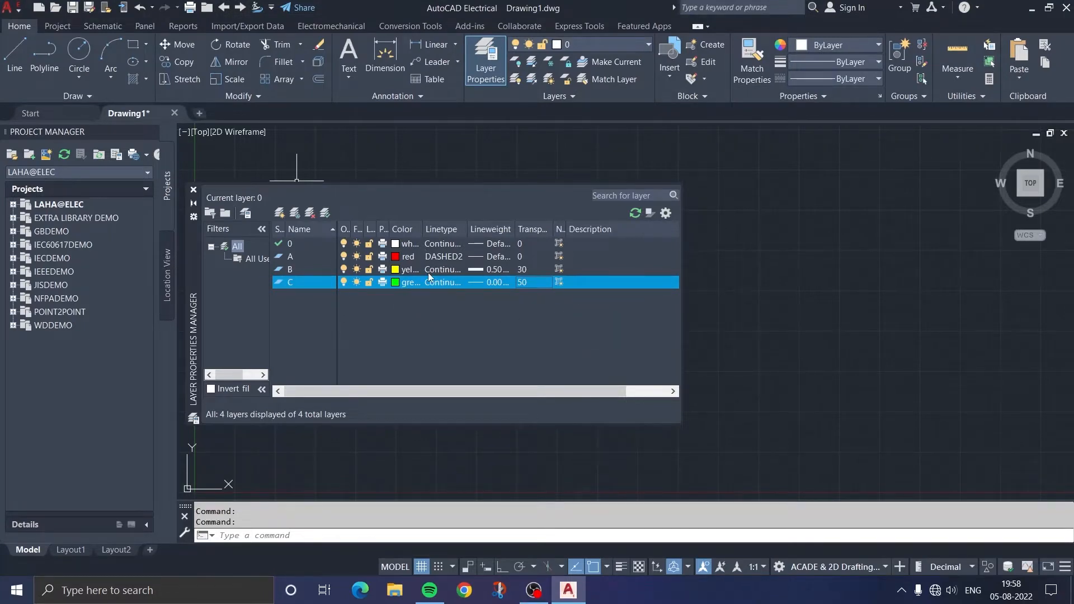
{"action": "left_click", "coordinate": [194, 189]}
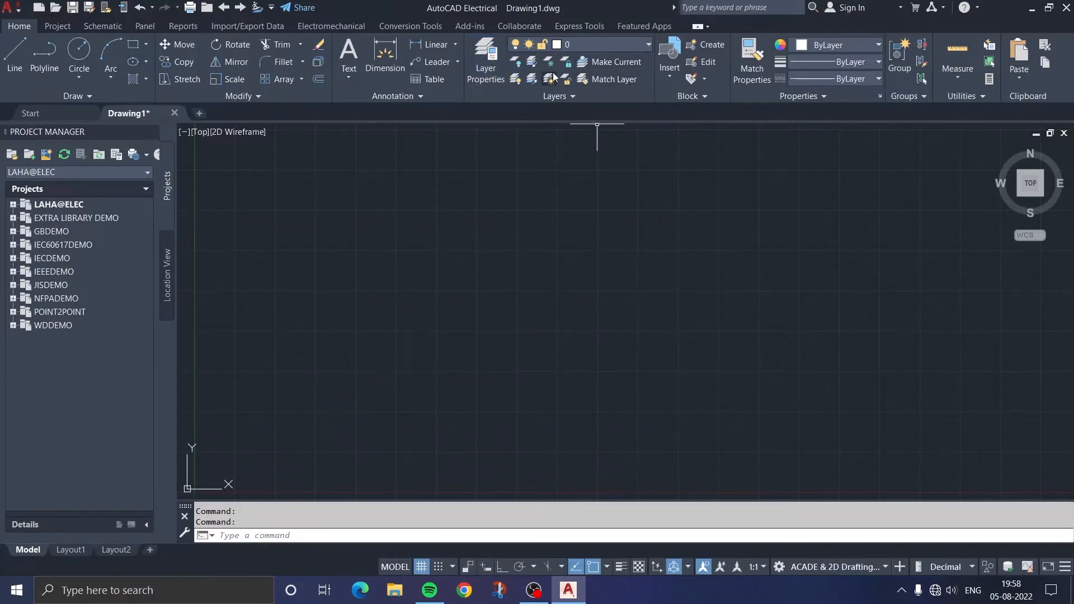
Make layer A current and draw a circle in the upper middle of the drawing area
{"action": "left_click", "coordinate": [649, 49]}
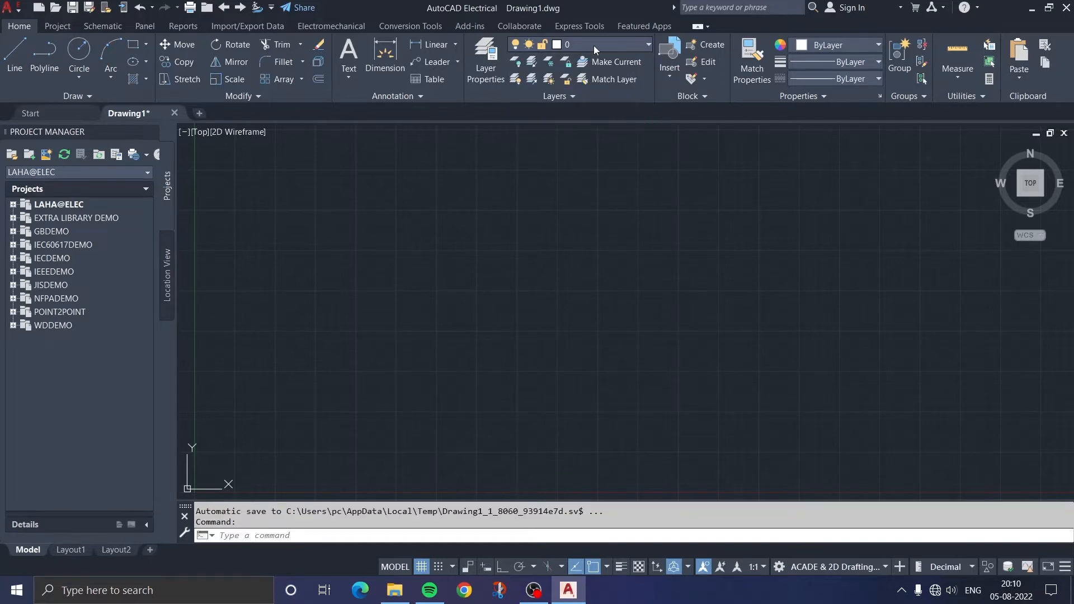
{"action": "left_click", "coordinate": [593, 45]}
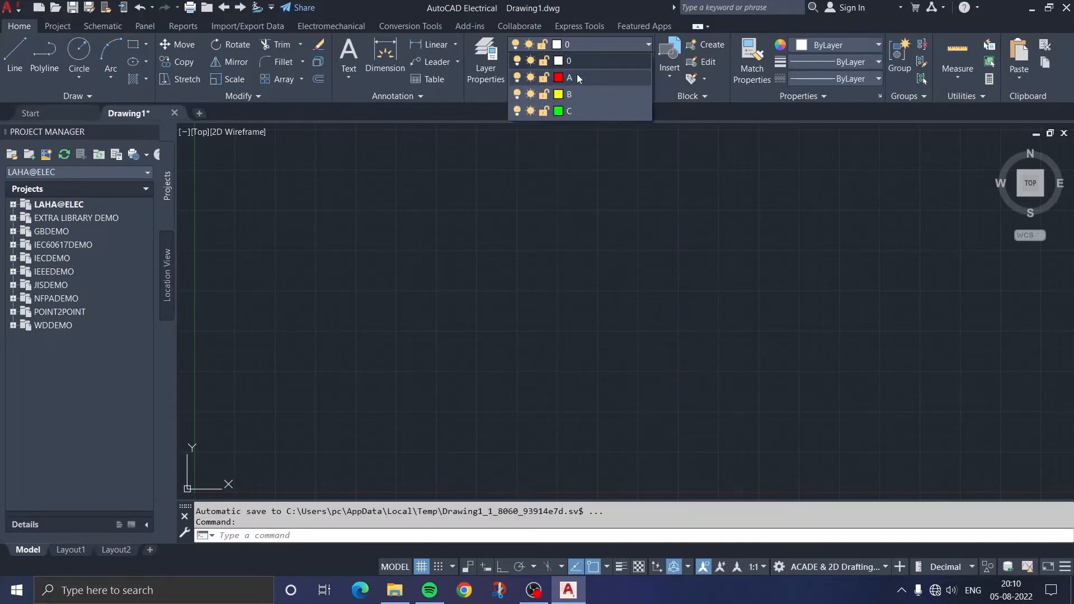
{"action": "left_click", "coordinate": [577, 77]}
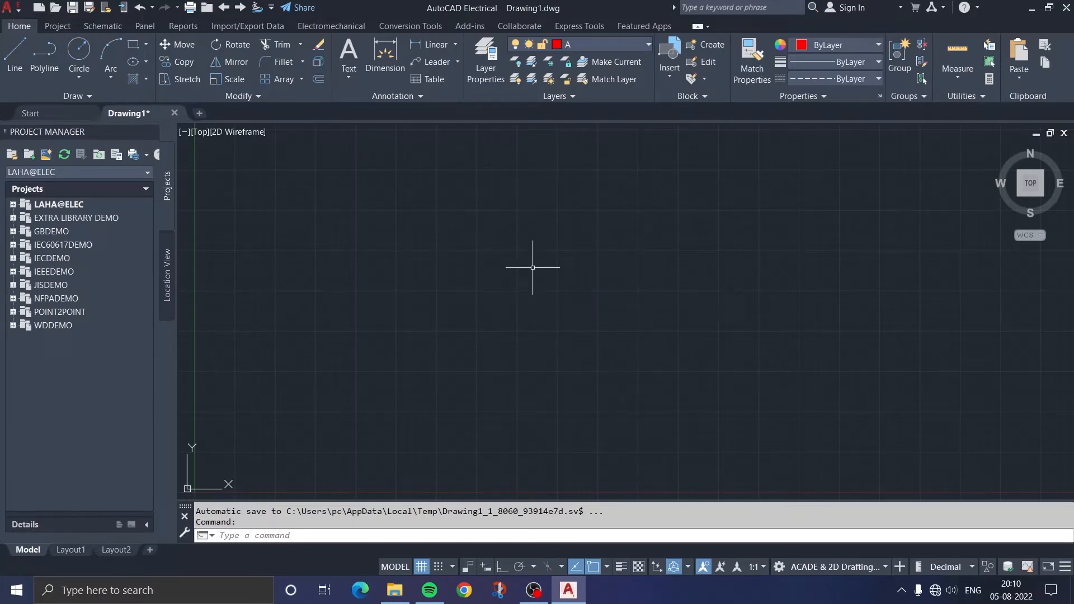
{"action": "left_click", "coordinate": [79, 56]}
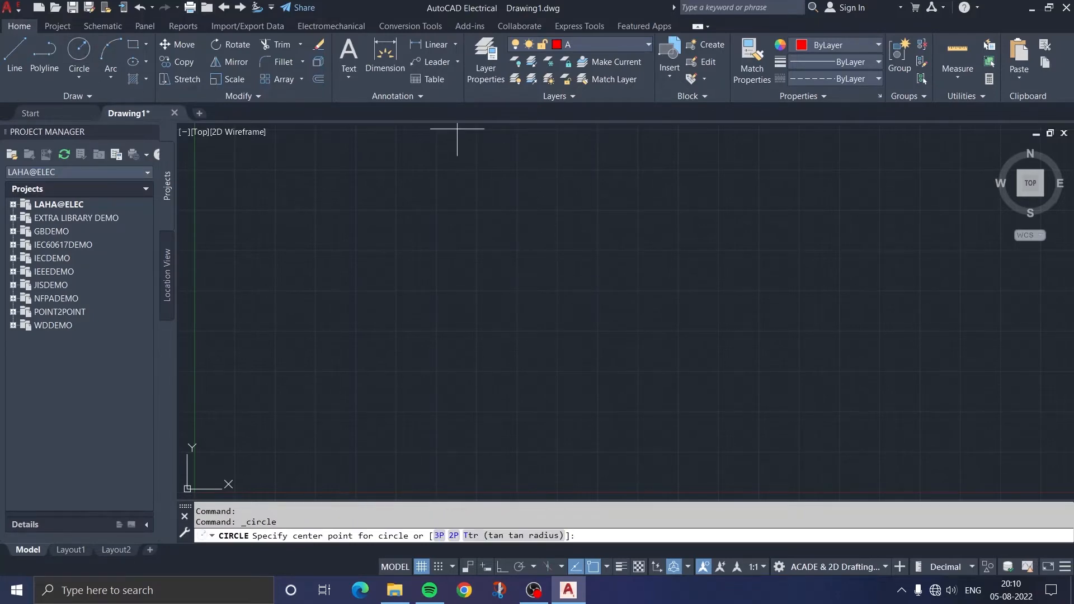
{"action": "left_click", "coordinate": [515, 242]}
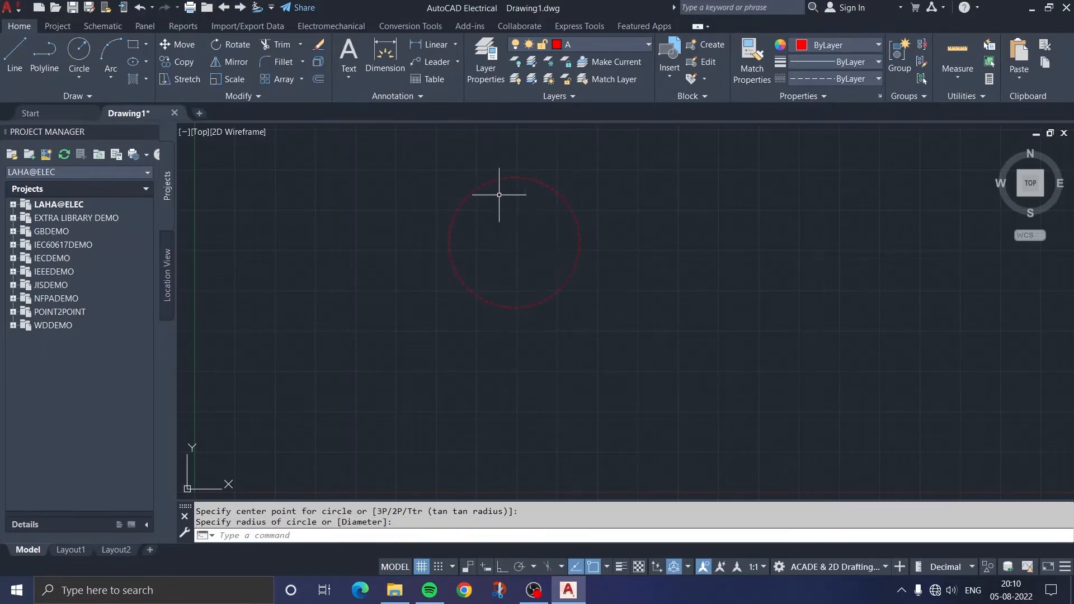
{"action": "scroll", "coordinate": [502, 197], "scroll_direction": "up", "scroll_amount": 2}
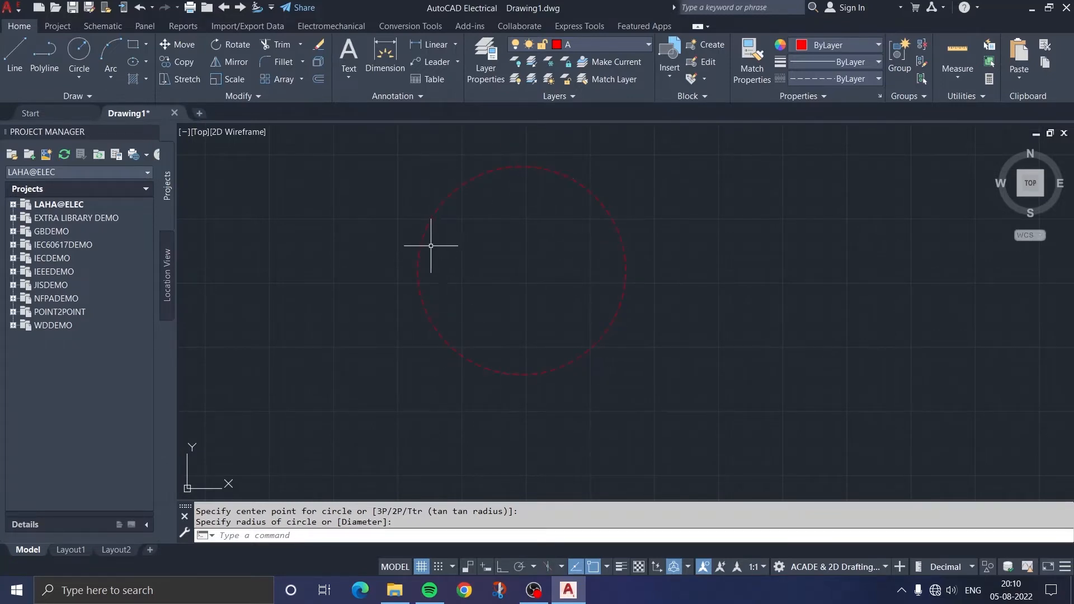
{"action": "scroll", "coordinate": [510, 263], "scroll_direction": "down", "scroll_amount": 2}
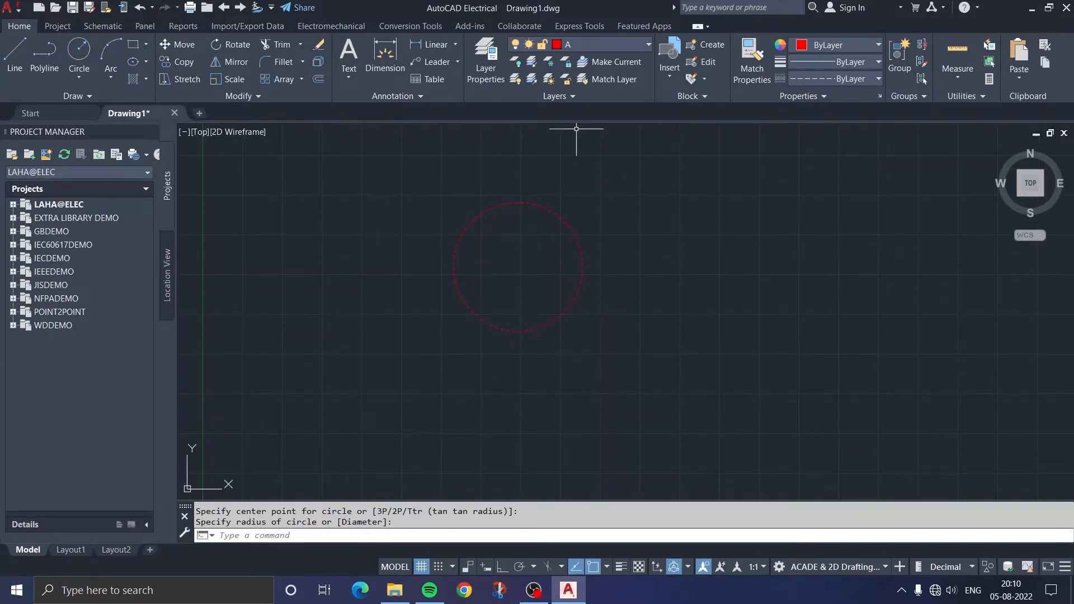
Make layer B current and draw a rectangle enclosing the red circle
{"action": "left_click", "coordinate": [609, 46]}
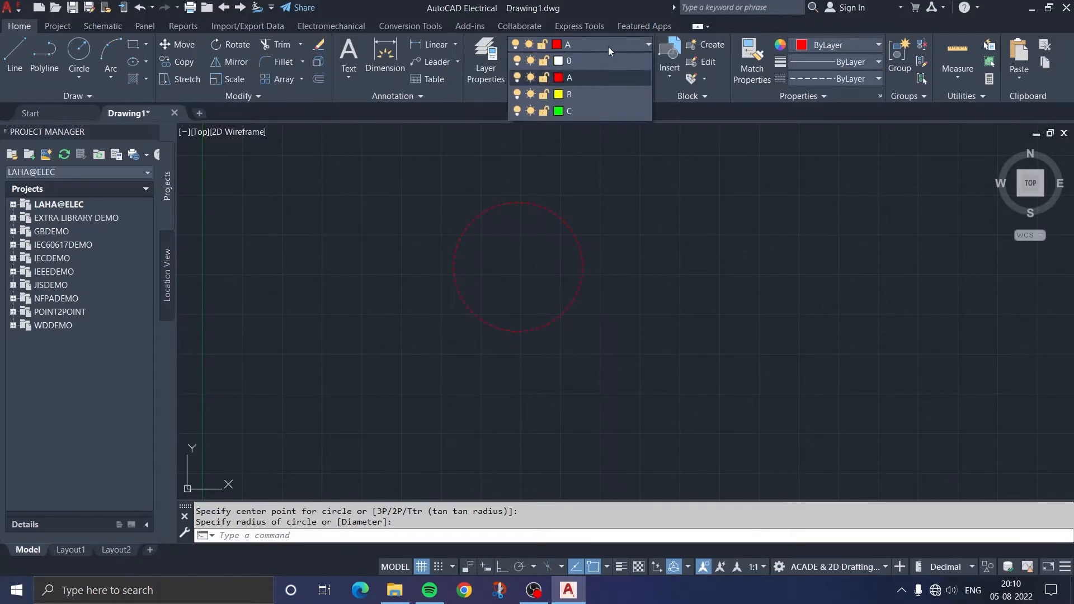
{"action": "left_click", "coordinate": [571, 94]}
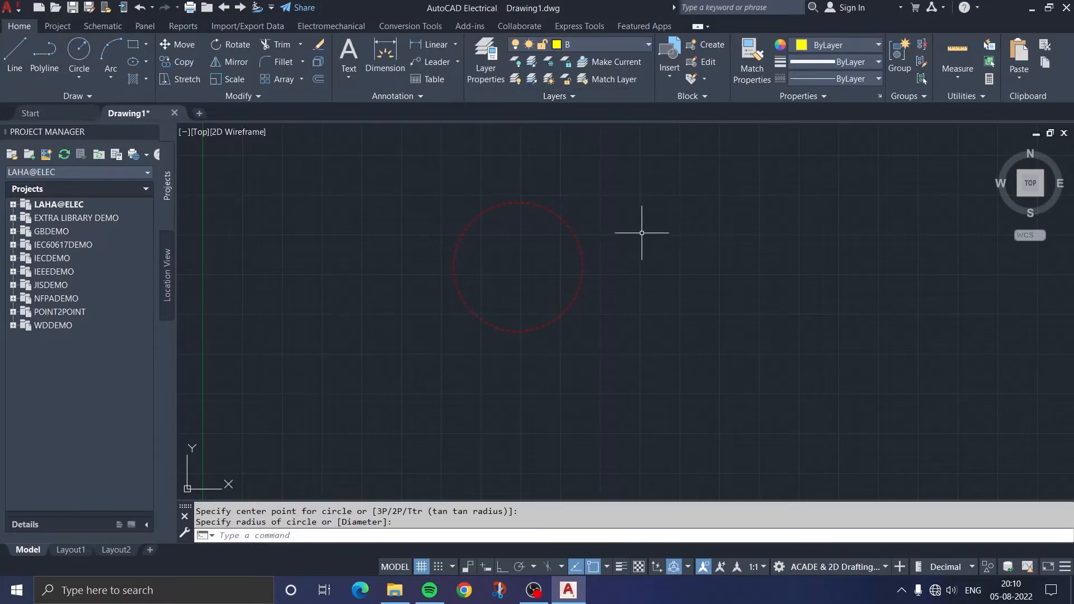
{"action": "left_click", "coordinate": [133, 44]}
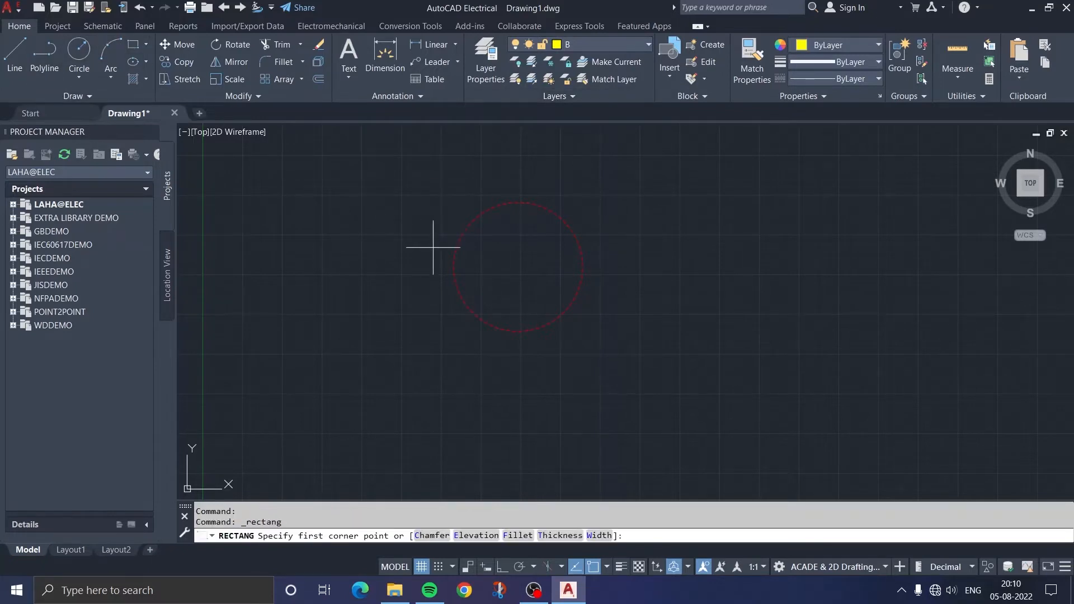
{"action": "left_click", "coordinate": [375, 161]}
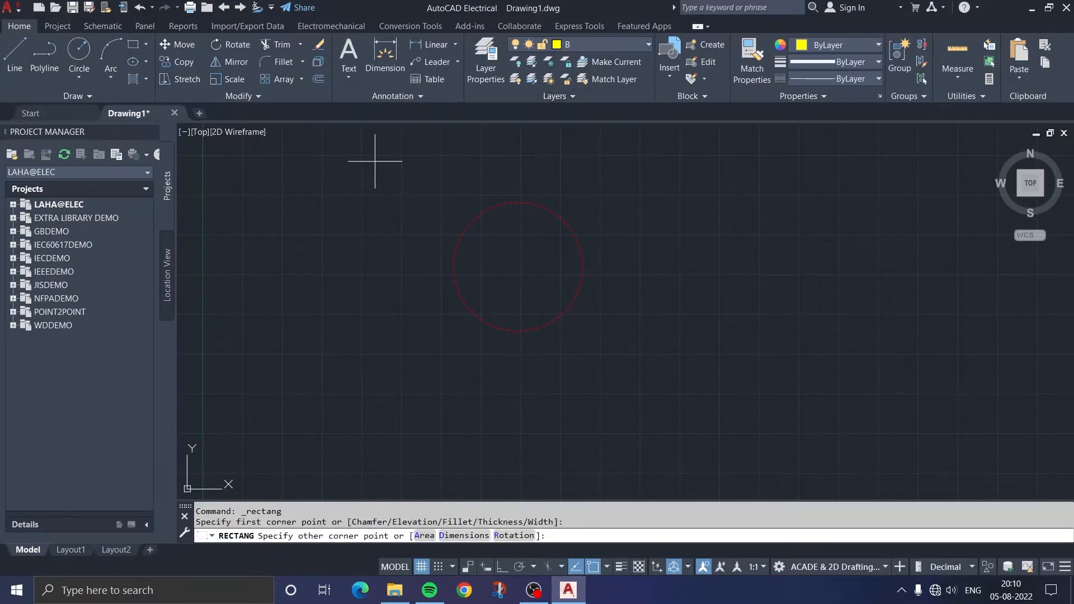
{"action": "left_click", "coordinate": [659, 372]}
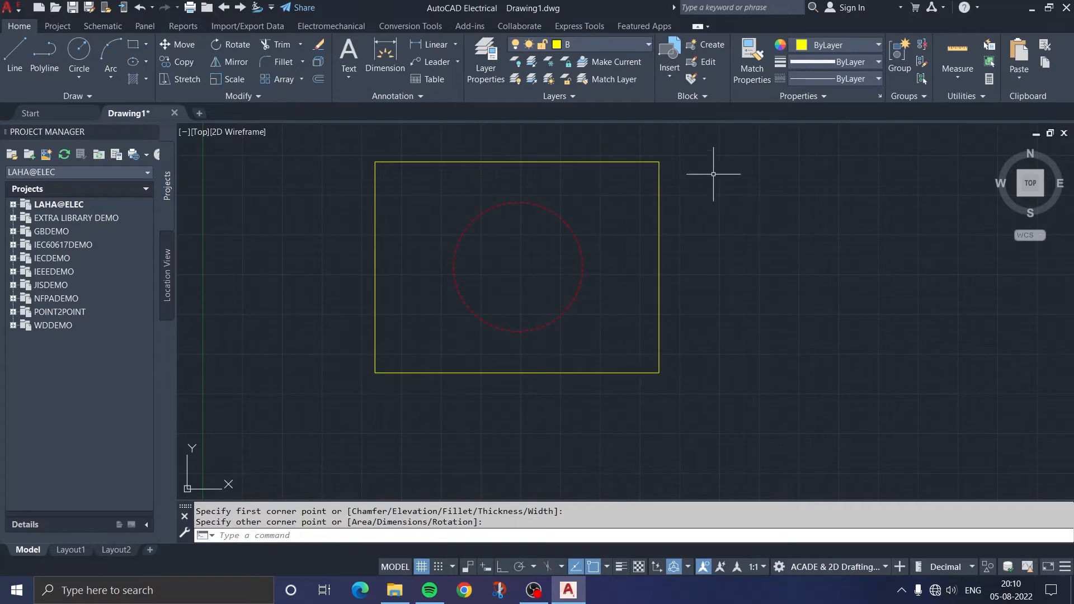
Make layer C current and draw a horizontal line through the circle's center, extending slightly past both sides of the rectangle
{"action": "left_click", "coordinate": [596, 43]}
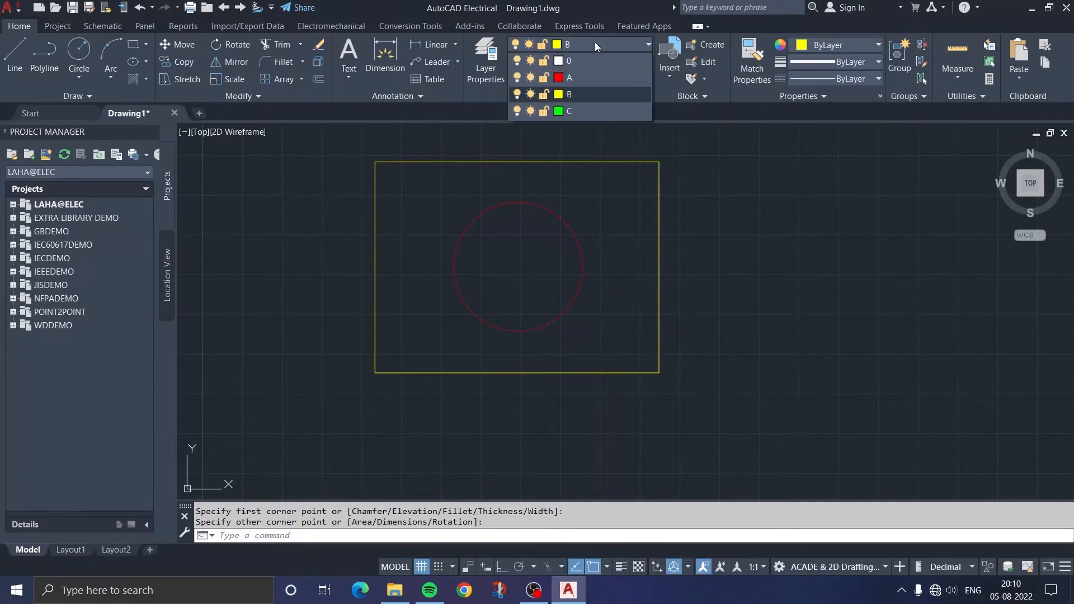
{"action": "left_click", "coordinate": [583, 111]}
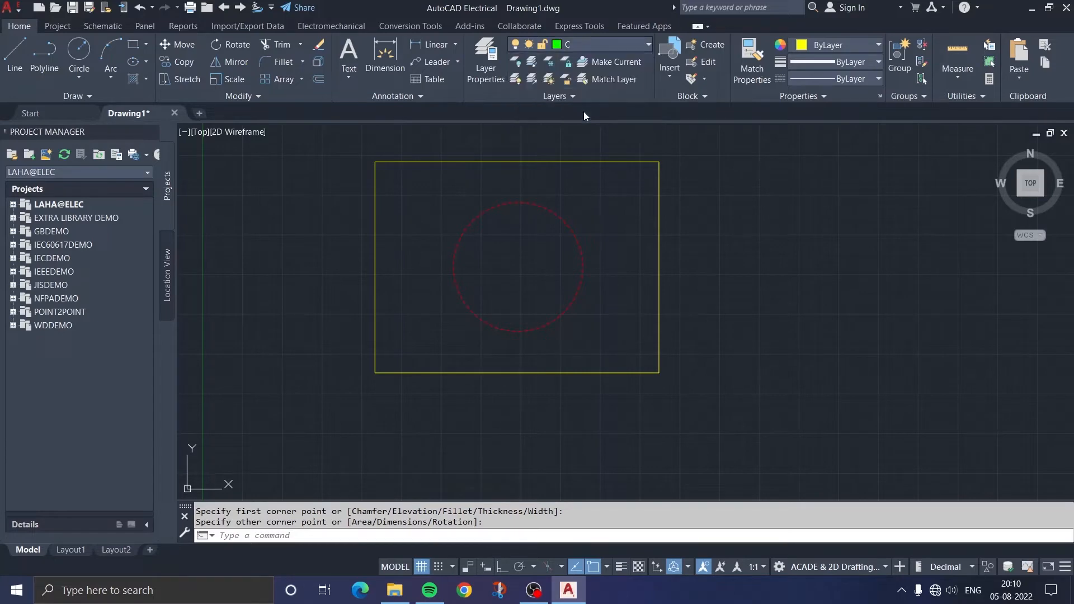
{"action": "left_click", "coordinate": [21, 63]}
{"action": "left_click", "coordinate": [358, 267]}
{"action": "left_click", "coordinate": [681, 267]}
{"action": "key", "text": "Escape"}
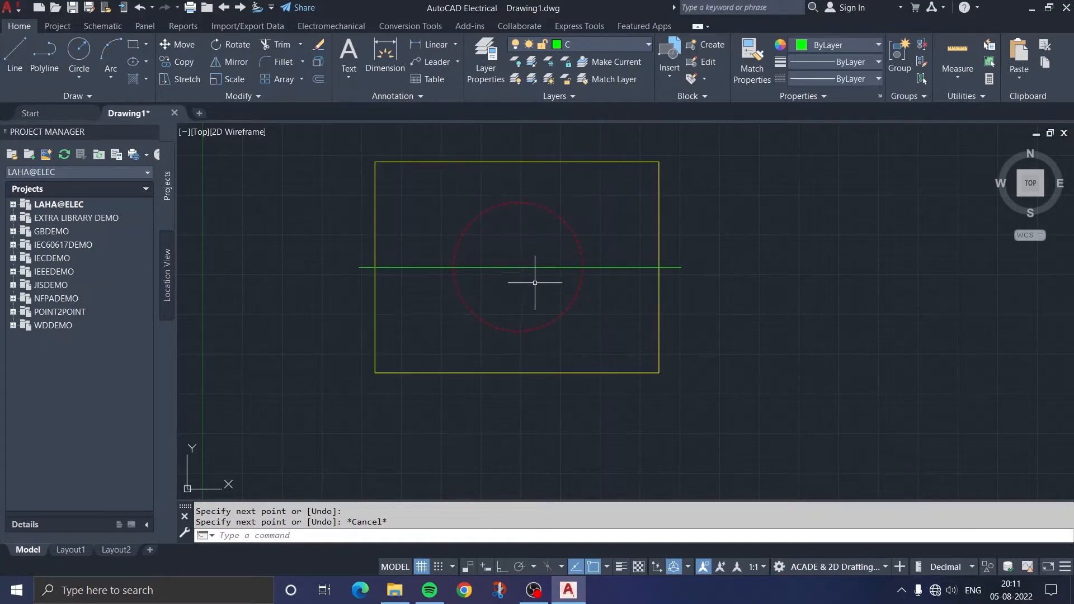
Turn the current layer C off and back on
{"action": "left_click", "coordinate": [565, 45]}
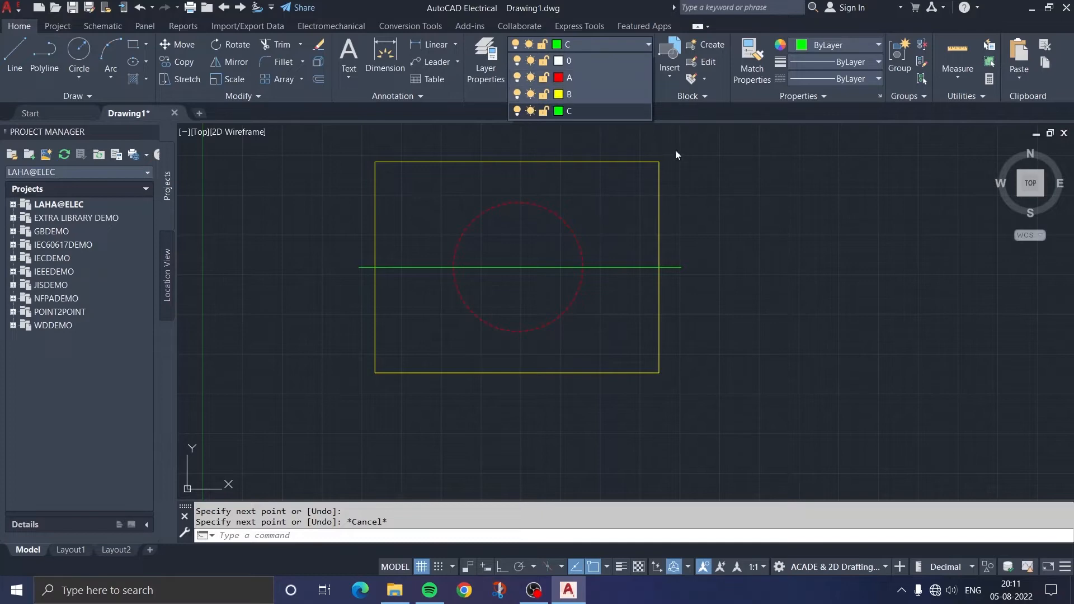
{"action": "left_click", "coordinate": [517, 113]}
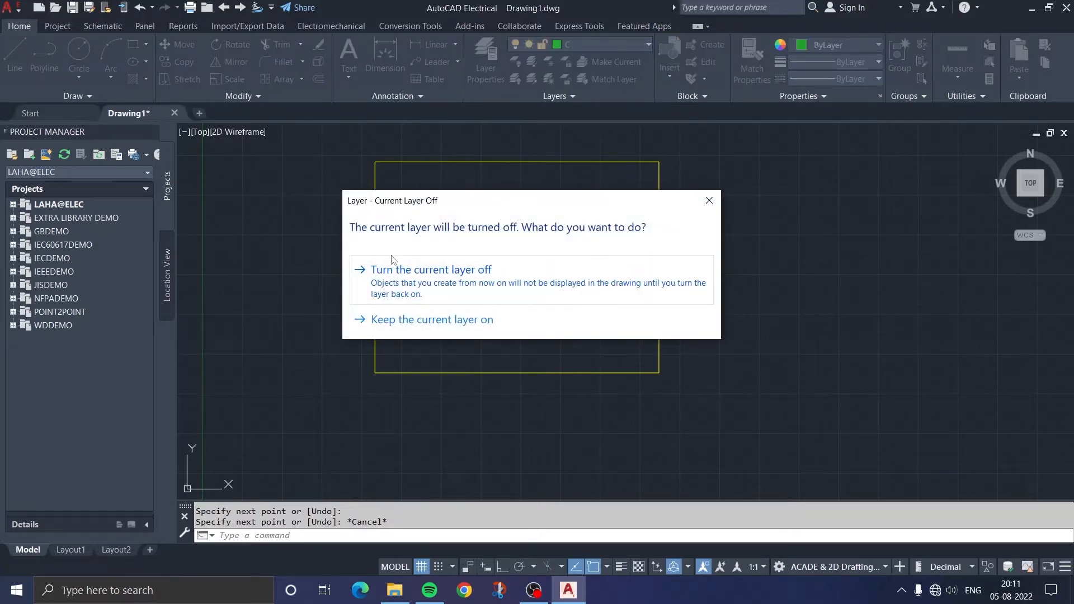
{"action": "left_click", "coordinate": [468, 290]}
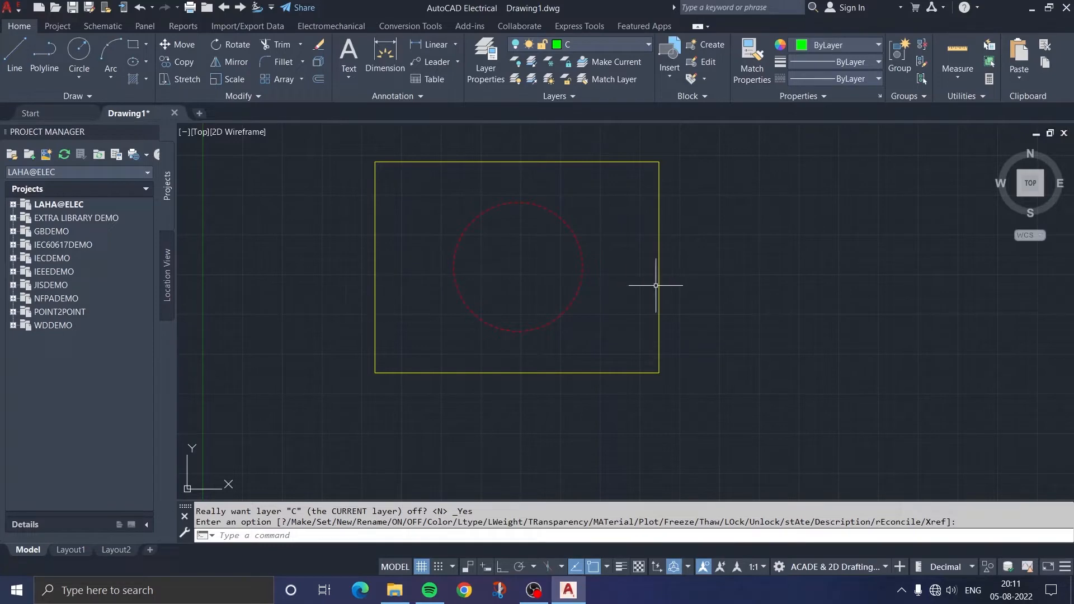
{"action": "left_click", "coordinate": [607, 44]}
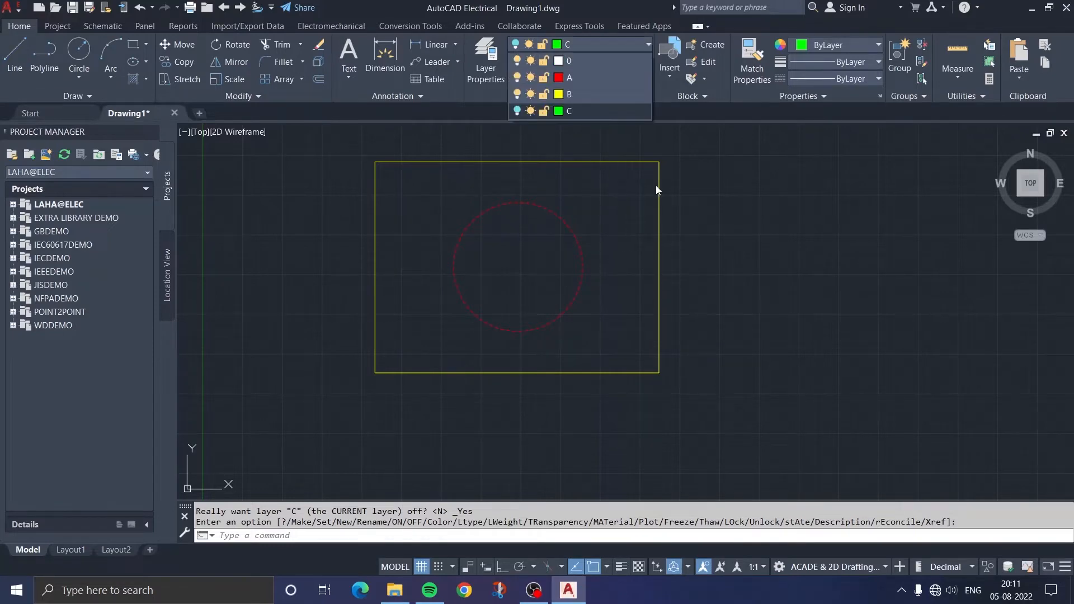
{"action": "left_click", "coordinate": [517, 111]}
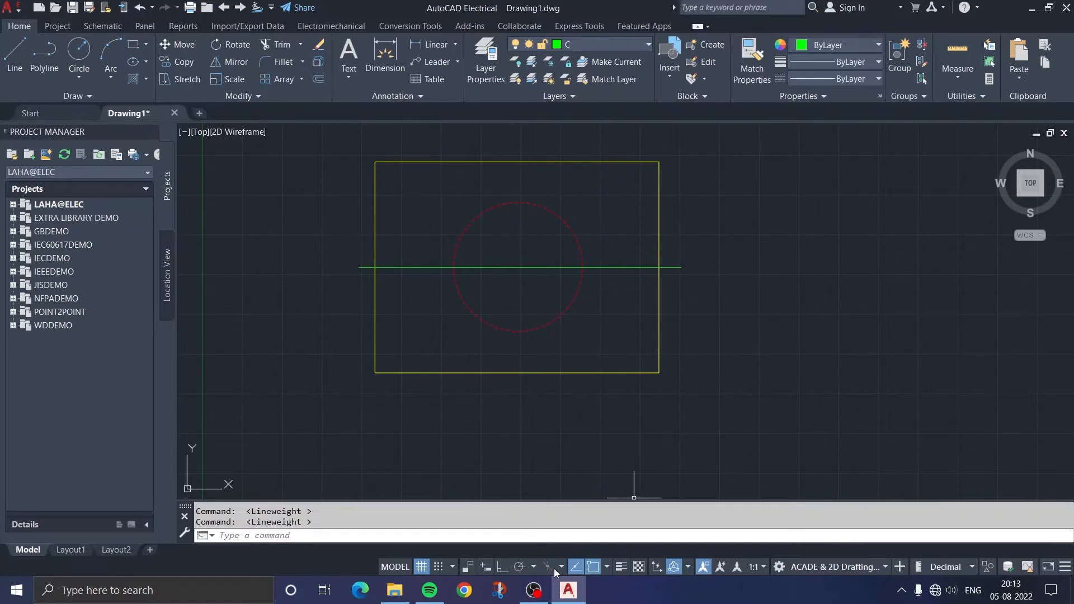
Switch the lineweight display on and off, and do the same with the transparency display, to compare the objects' appearance
{"action": "left_click", "coordinate": [621, 567]}
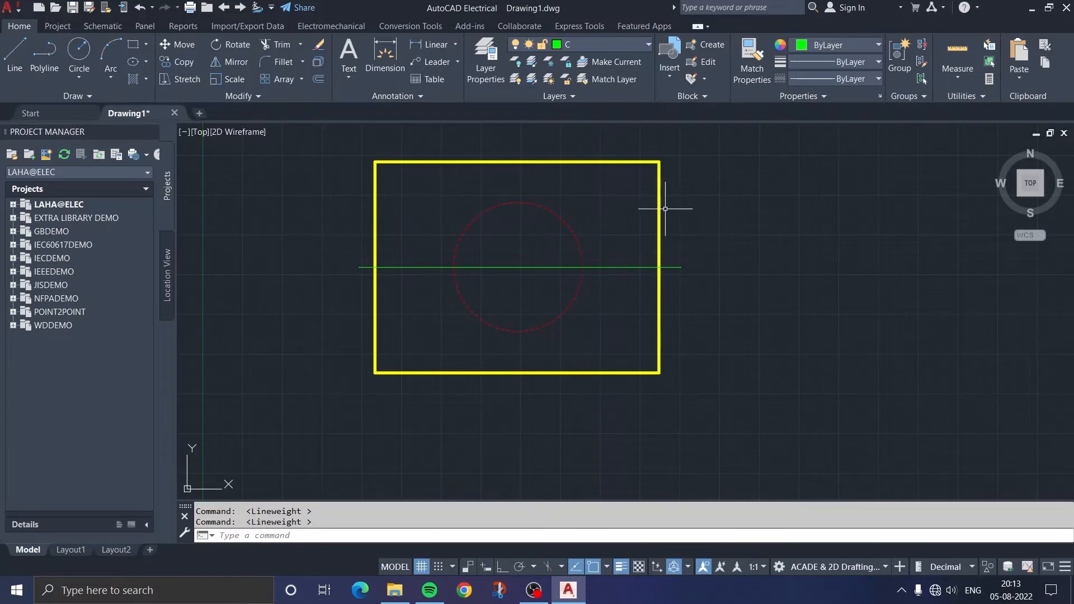
{"action": "left_click", "coordinate": [620, 566]}
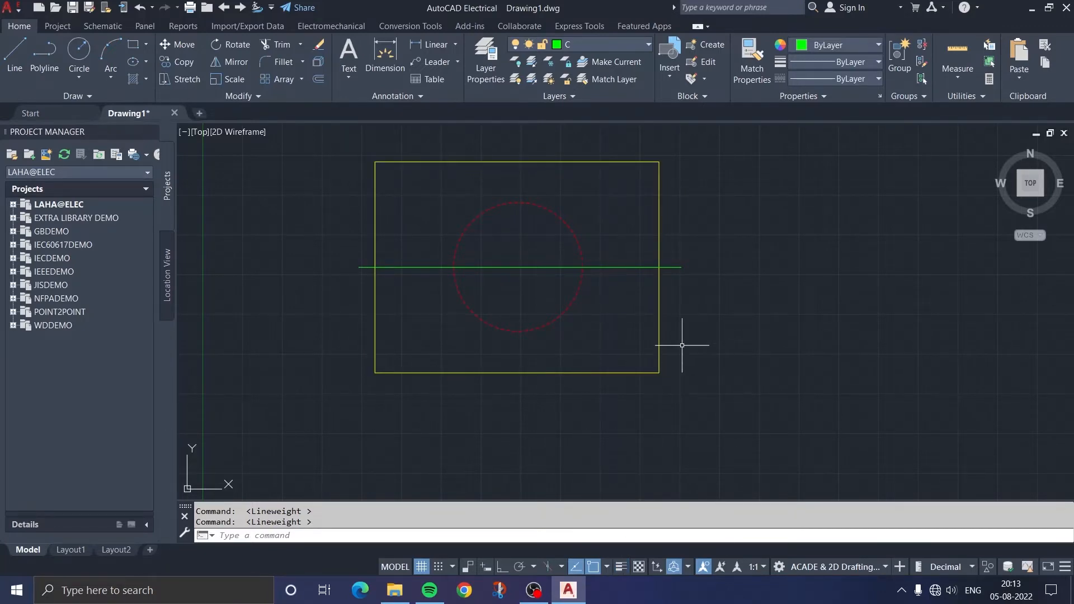
{"action": "left_click", "coordinate": [639, 568]}
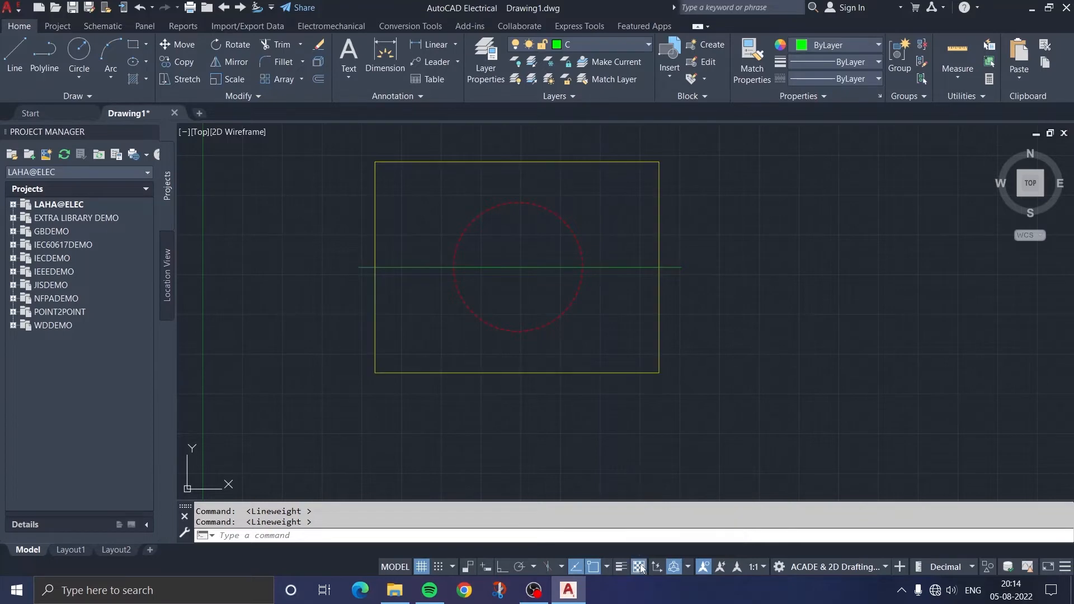
{"action": "left_click", "coordinate": [610, 45]}
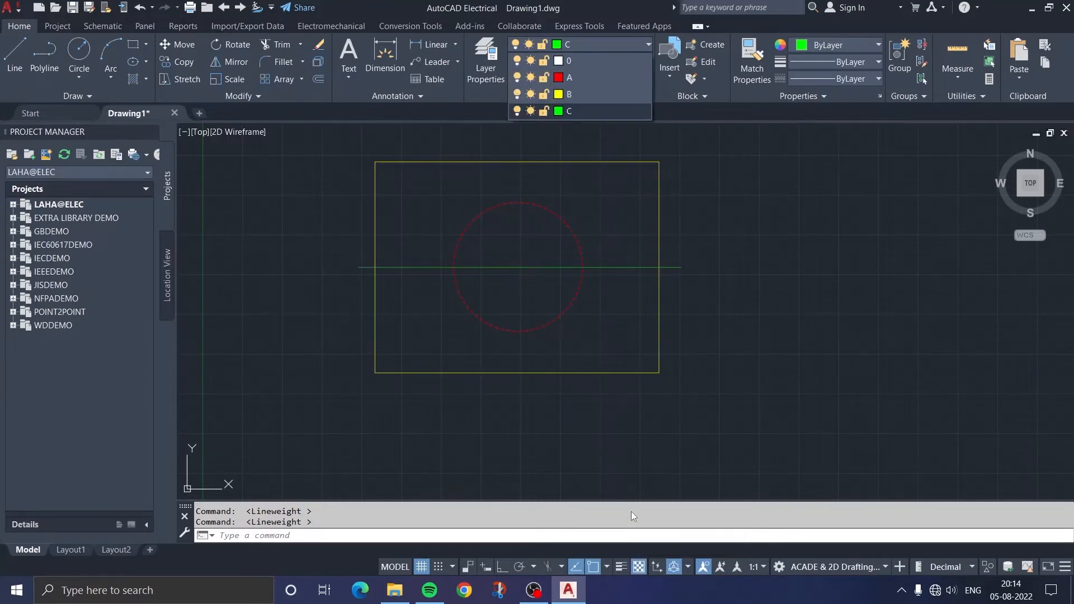
{"action": "left_click", "coordinate": [641, 568]}
{"action": "left_click", "coordinate": [641, 568]}
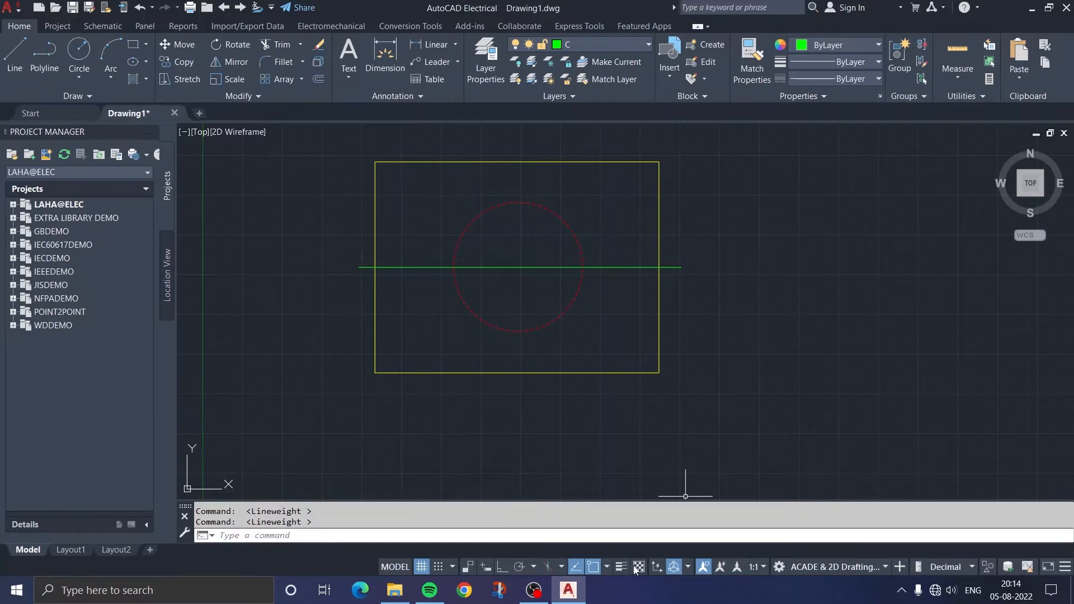
Try to freeze the current layer C
{"action": "left_click", "coordinate": [578, 42]}
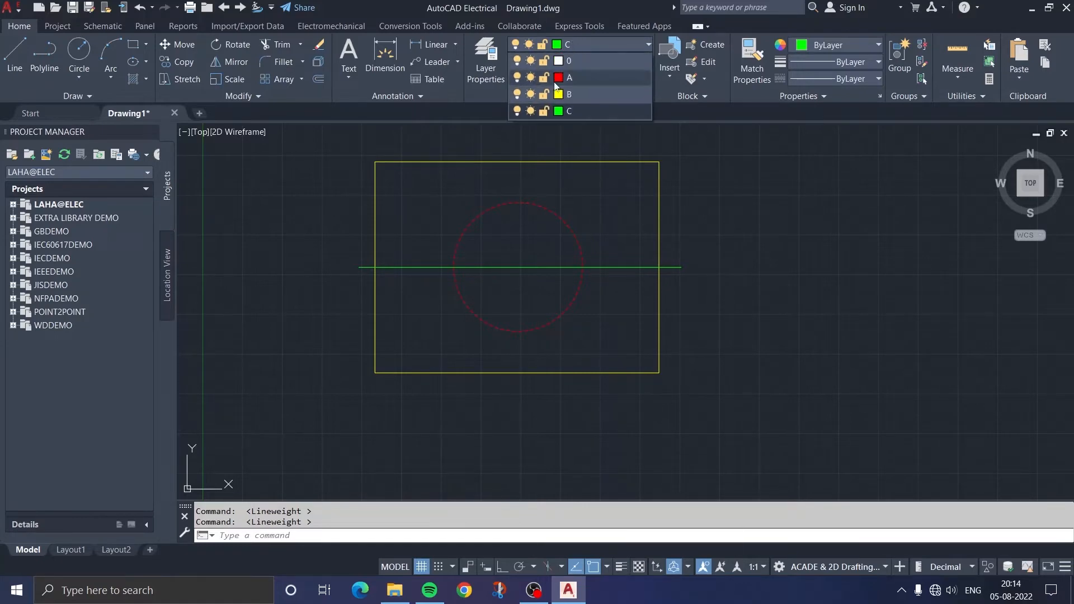
{"action": "left_click", "coordinate": [529, 111]}
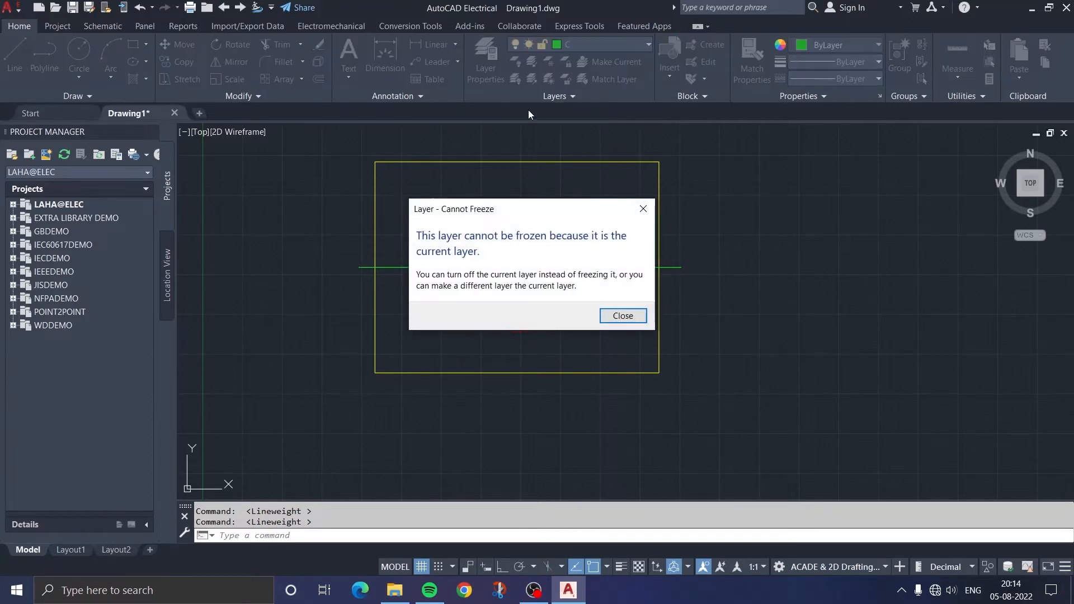
{"action": "left_click", "coordinate": [623, 316]}
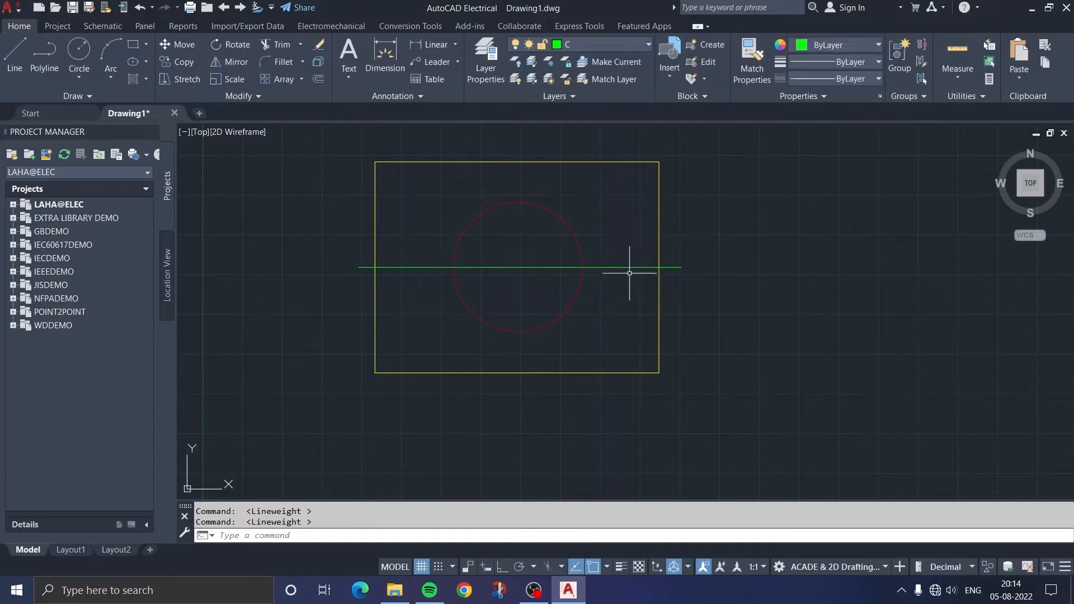
Freeze and thaw layer B, and also lock and unlock it
{"action": "left_click", "coordinate": [593, 45]}
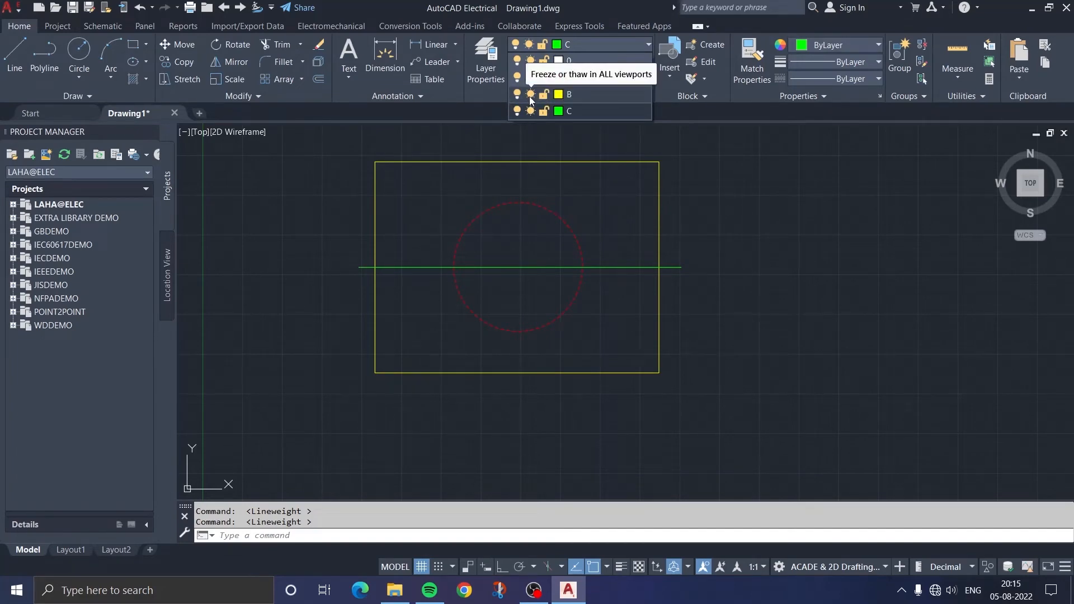
{"action": "left_click", "coordinate": [530, 96]}
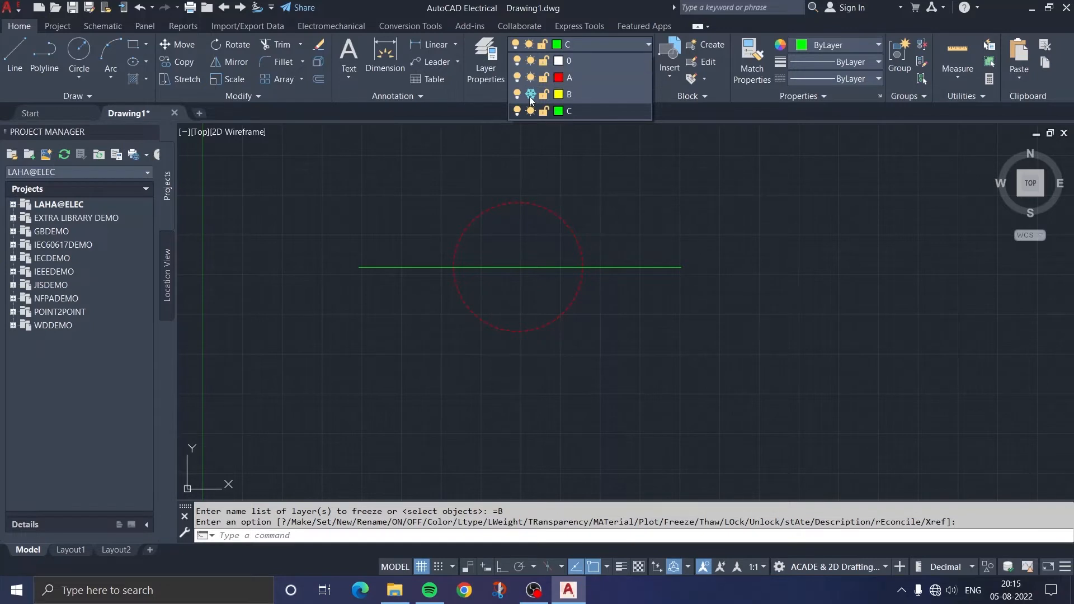
{"action": "left_click", "coordinate": [531, 96]}
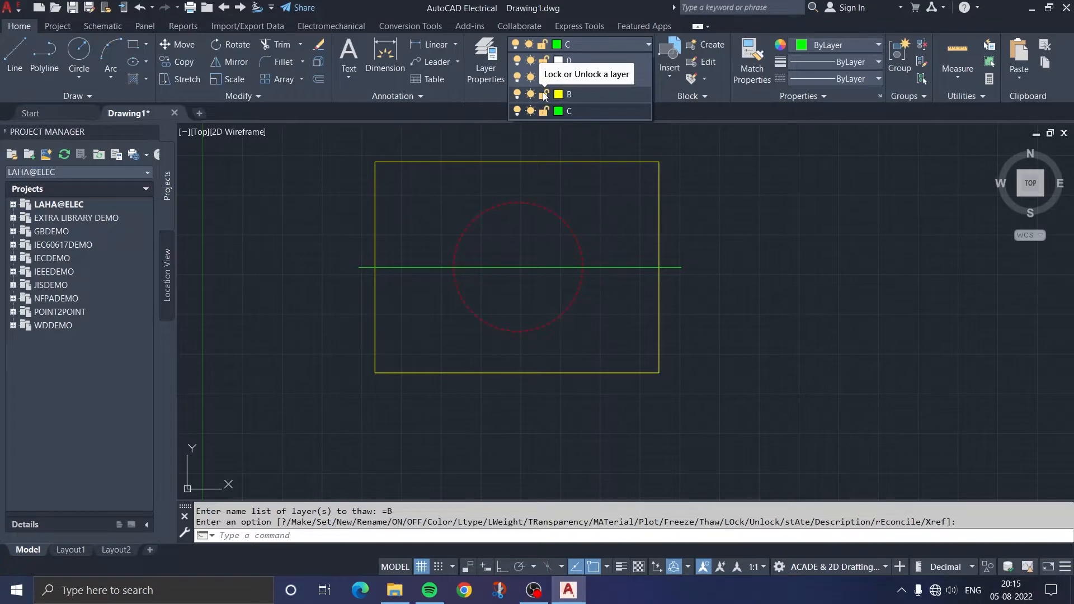
{"action": "left_click", "coordinate": [546, 95]}
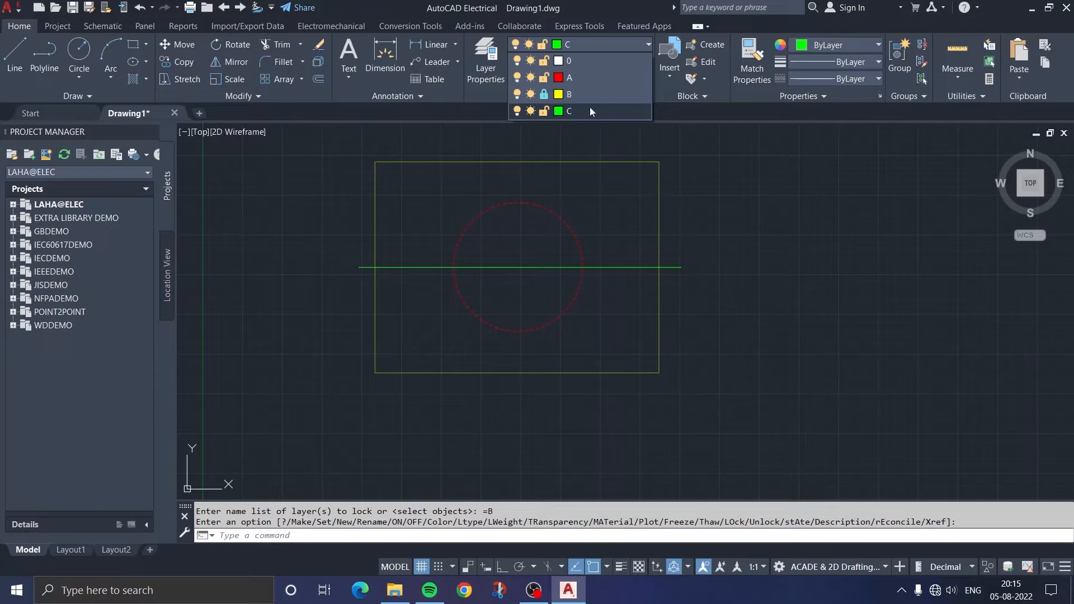
{"action": "left_click", "coordinate": [545, 95]}
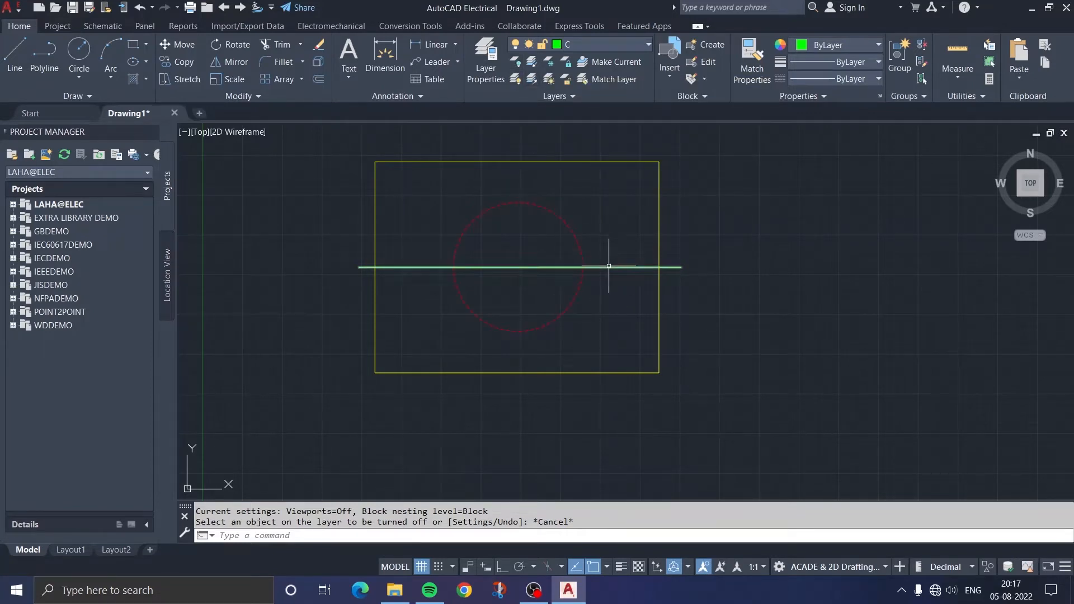
Turn off the current layer C by picking its green line with Layer Off, and turn all layers back on
{"action": "left_click", "coordinate": [518, 65]}
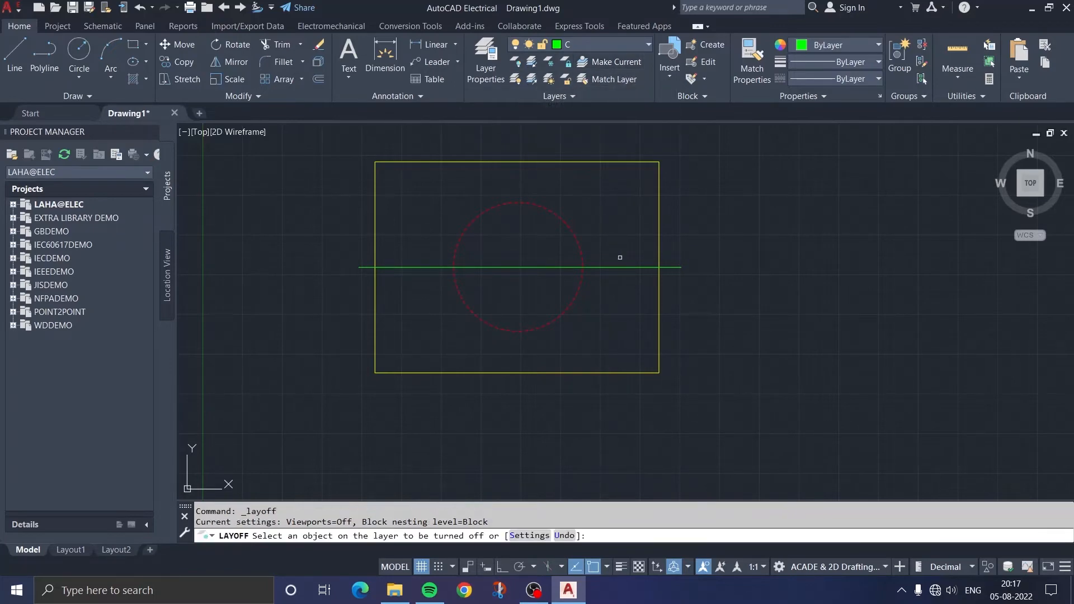
{"action": "left_click", "coordinate": [617, 267]}
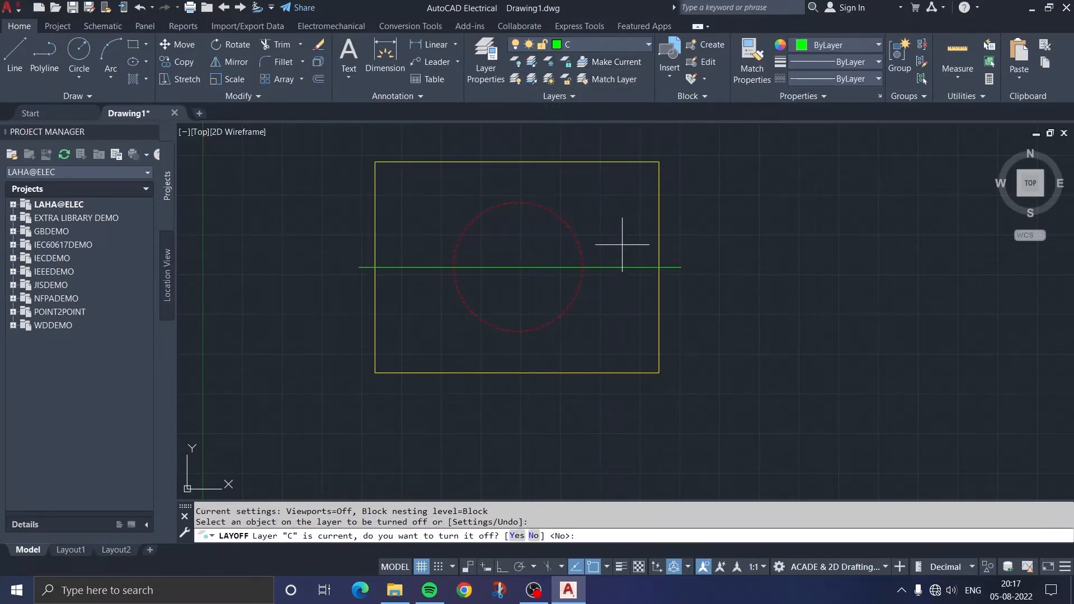
{"action": "key", "text": "Return"}
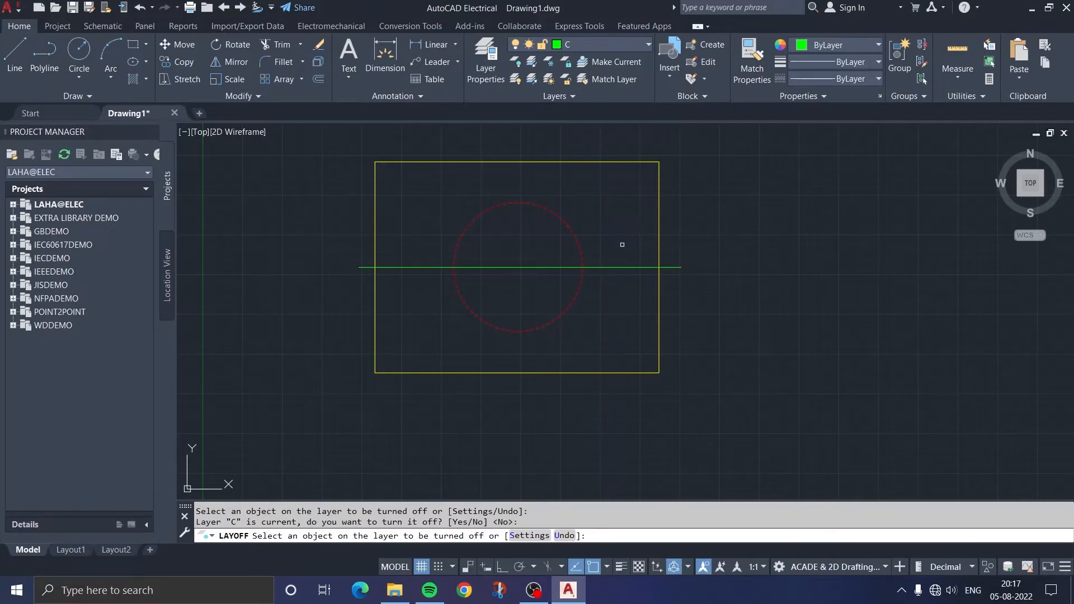
{"action": "left_click", "coordinate": [617, 267]}
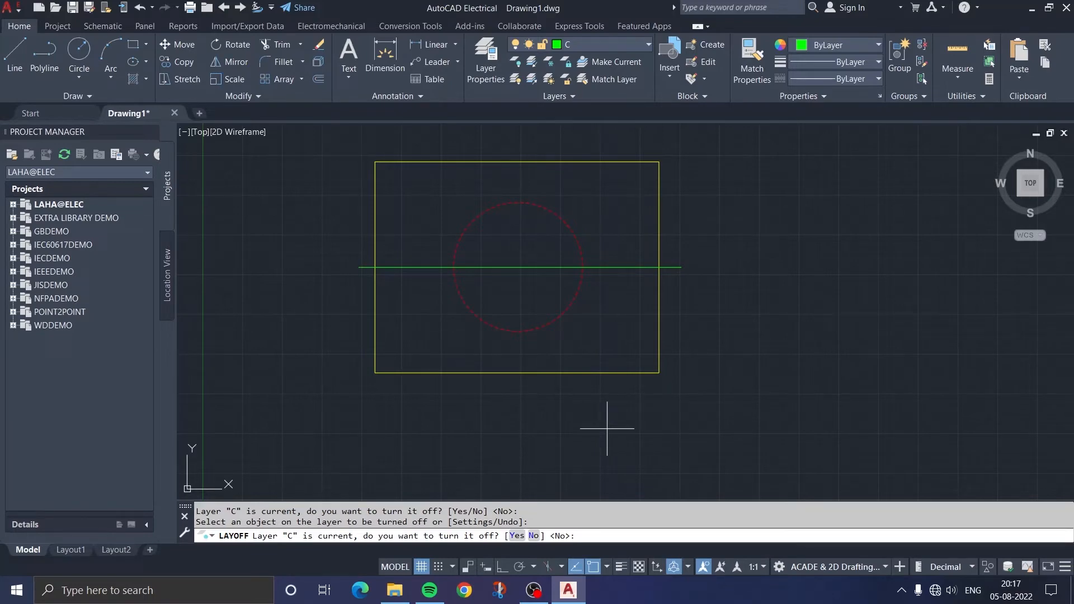
{"action": "type", "text": "Y"}
{"action": "key", "text": "Return"}
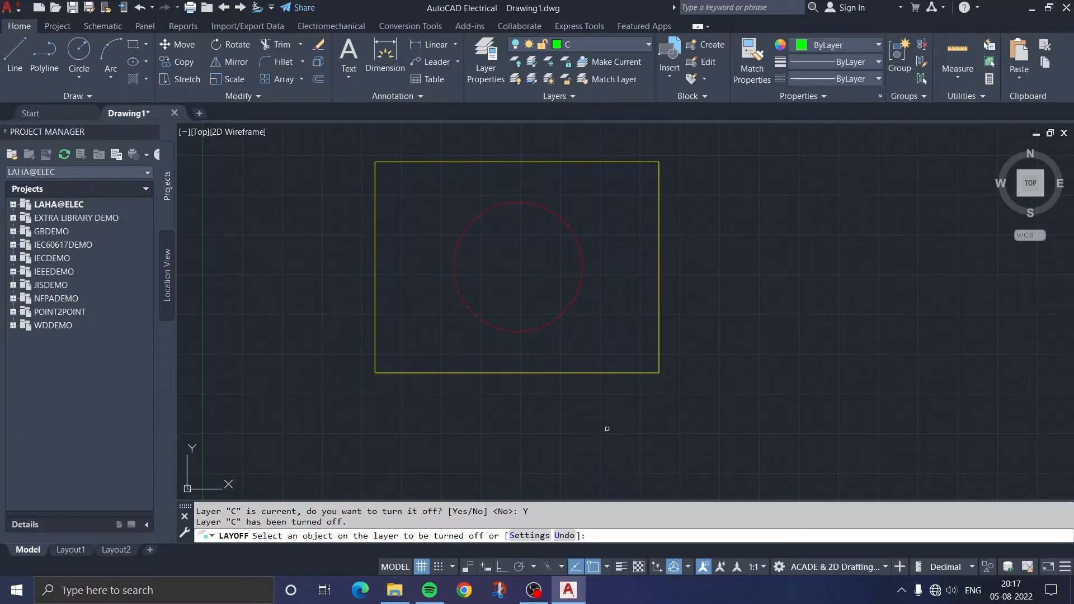
{"action": "left_click", "coordinate": [515, 79]}
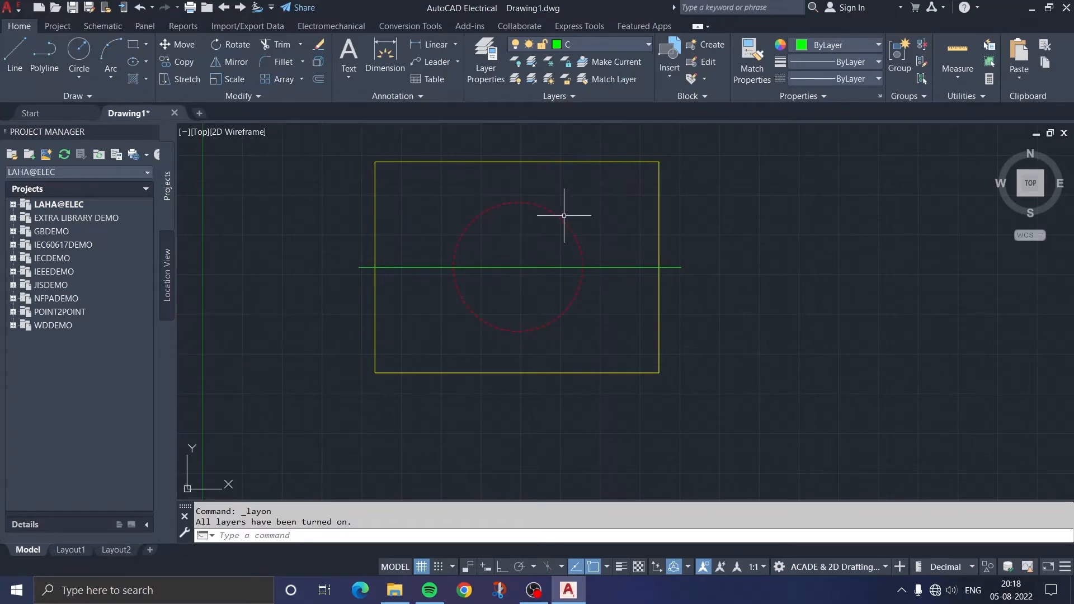
Isolate layer A by selecting the red circle
{"action": "left_click", "coordinate": [531, 61]}
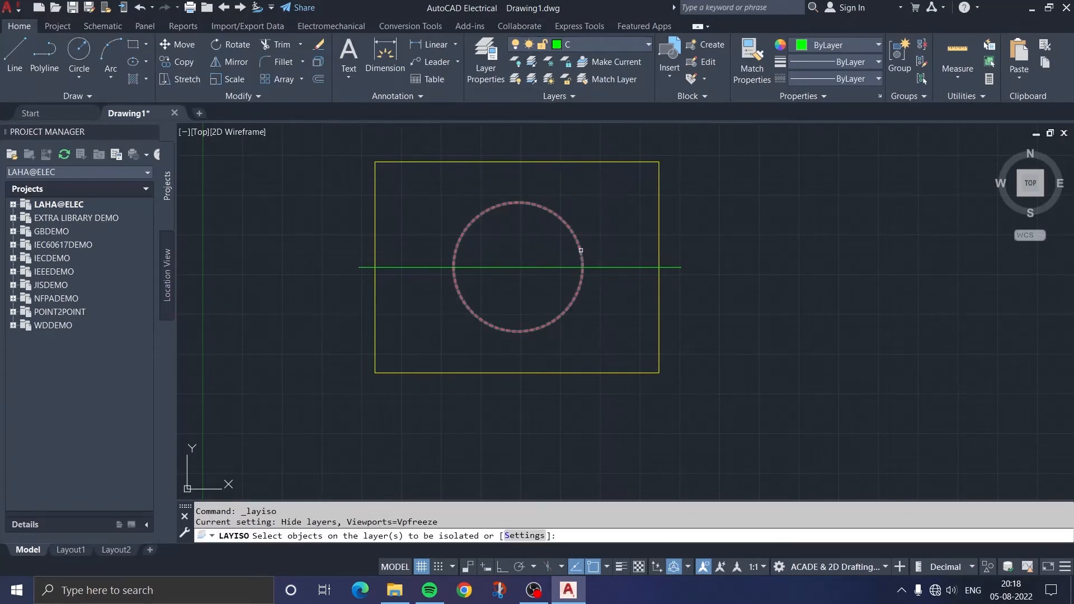
{"action": "left_click", "coordinate": [581, 250]}
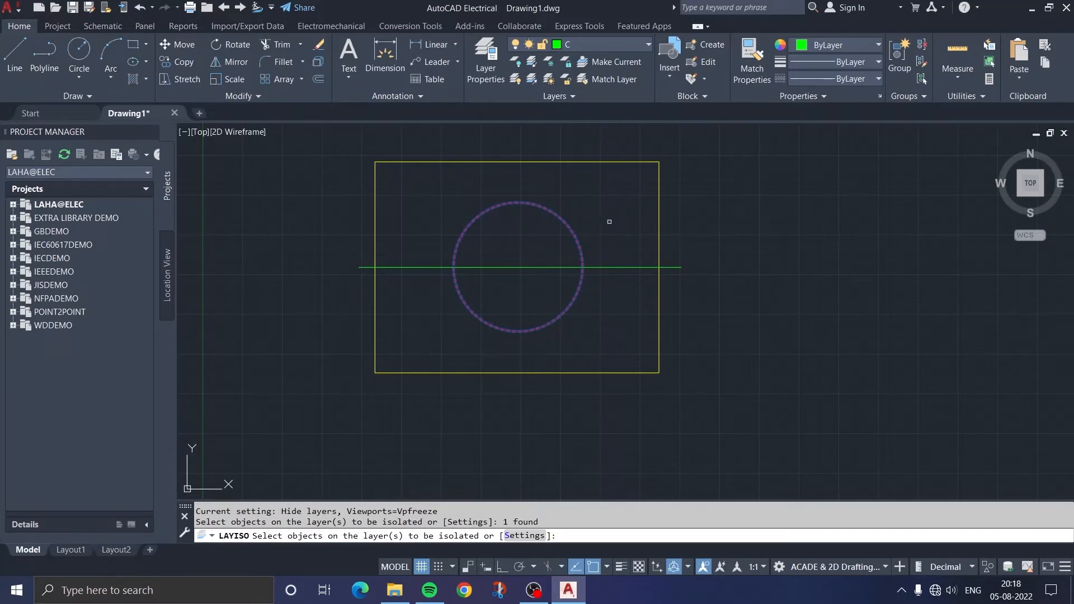
{"action": "key", "text": "Return"}
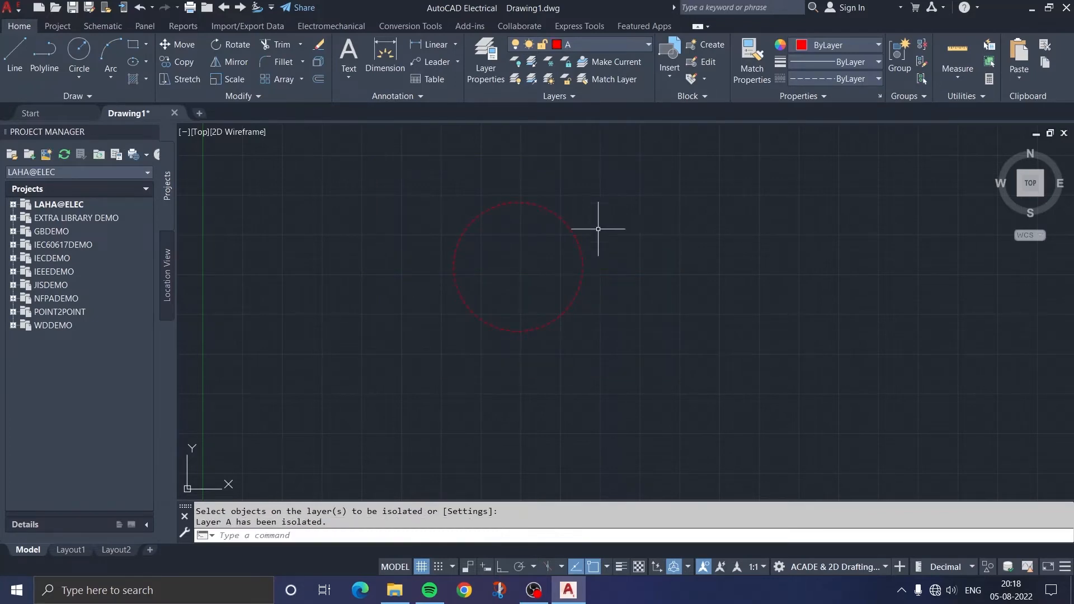
{"action": "scroll", "coordinate": [565, 247], "scroll_direction": "up", "scroll_amount": 2}
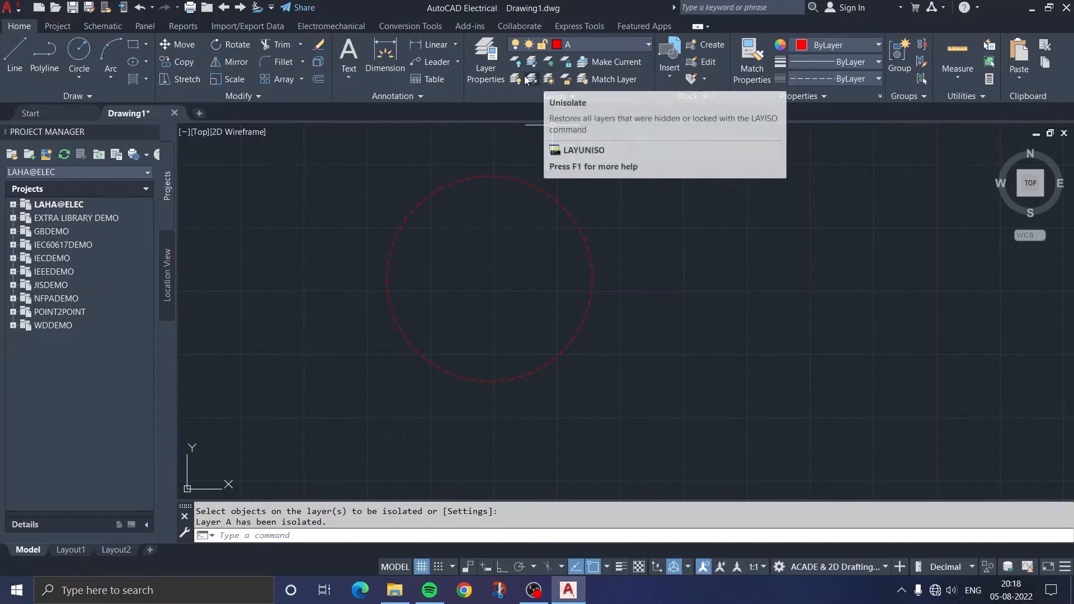
Turn layers B and C back on individually
{"action": "left_click", "coordinate": [563, 44]}
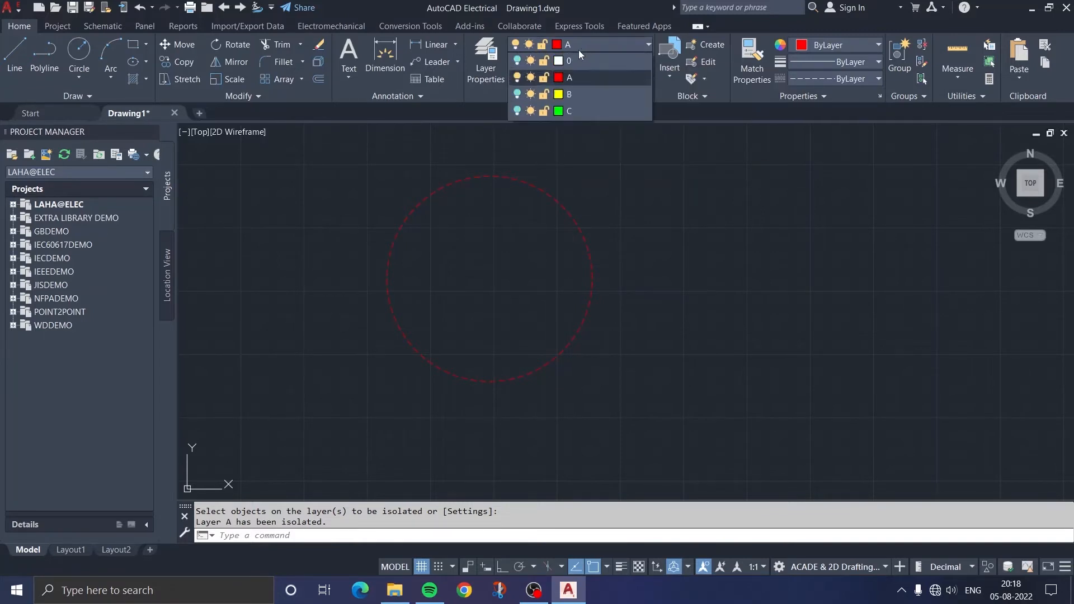
{"action": "left_click", "coordinate": [518, 94]}
{"action": "left_click", "coordinate": [517, 110]}
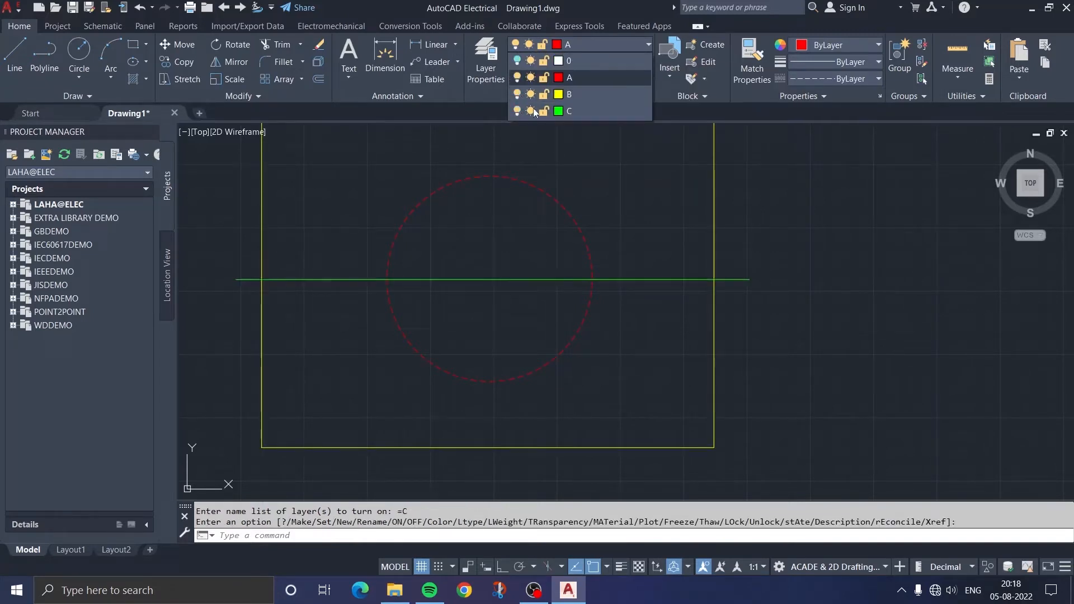
{"action": "left_click", "coordinate": [678, 149]}
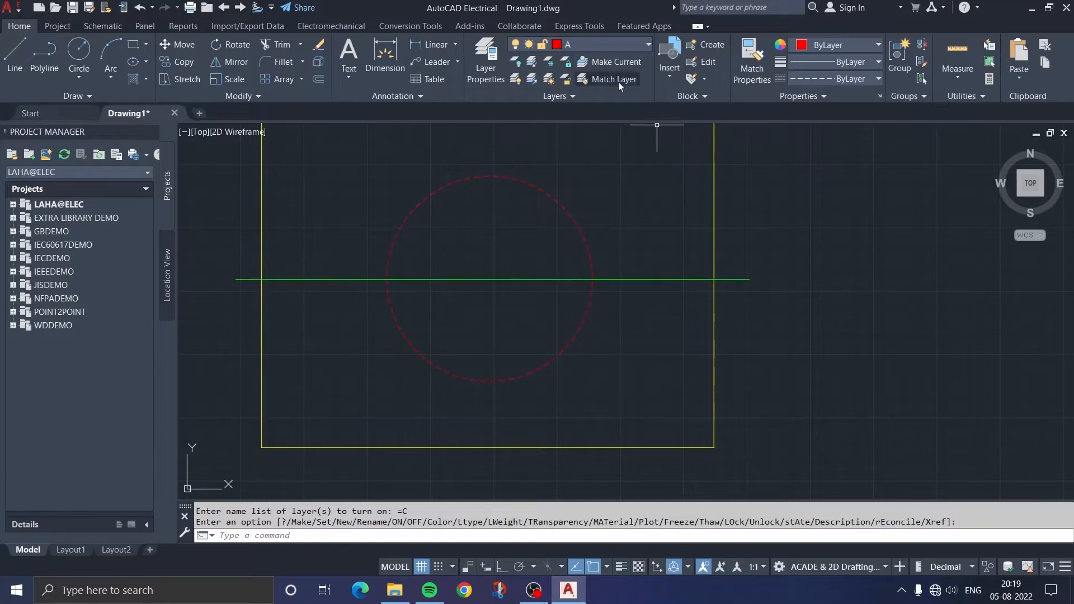
Make layer B current by picking the yellow rectangle
{"action": "scroll", "coordinate": [755, 161], "scroll_direction": "down", "scroll_amount": 4}
{"action": "scroll", "coordinate": [754, 161], "scroll_direction": "up", "scroll_amount": 2}
{"action": "middle_click_drag", "start_coordinate": [803, 209], "coordinate": [750, 223]}
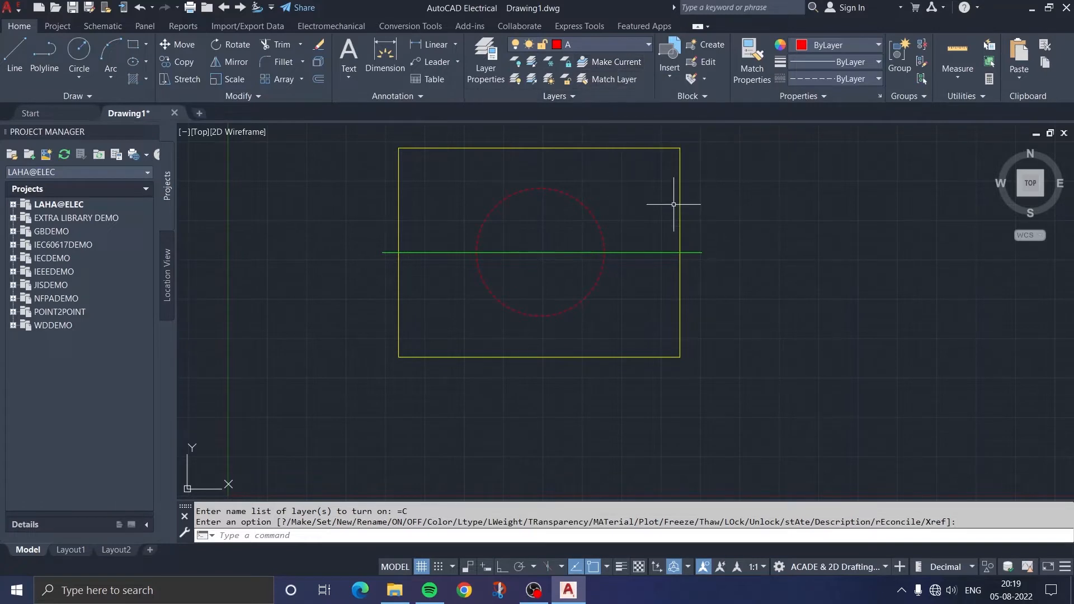
{"action": "left_click", "coordinate": [613, 61]}
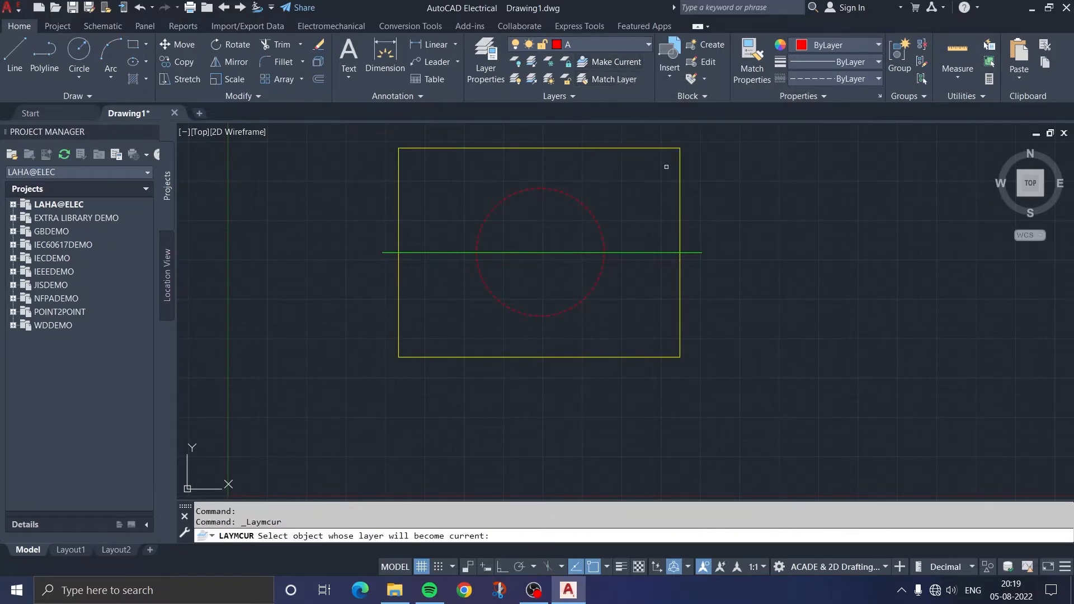
{"action": "left_click", "coordinate": [681, 189]}
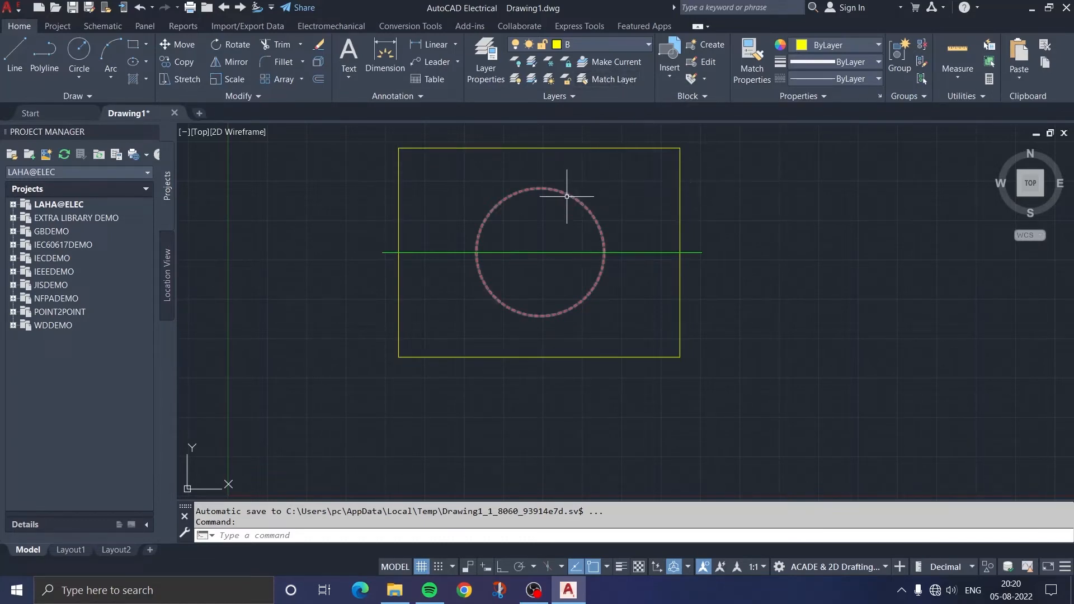
Use Match Layer to move the yellow rectangle onto the layer of the red circle
{"action": "left_click", "coordinate": [623, 80]}
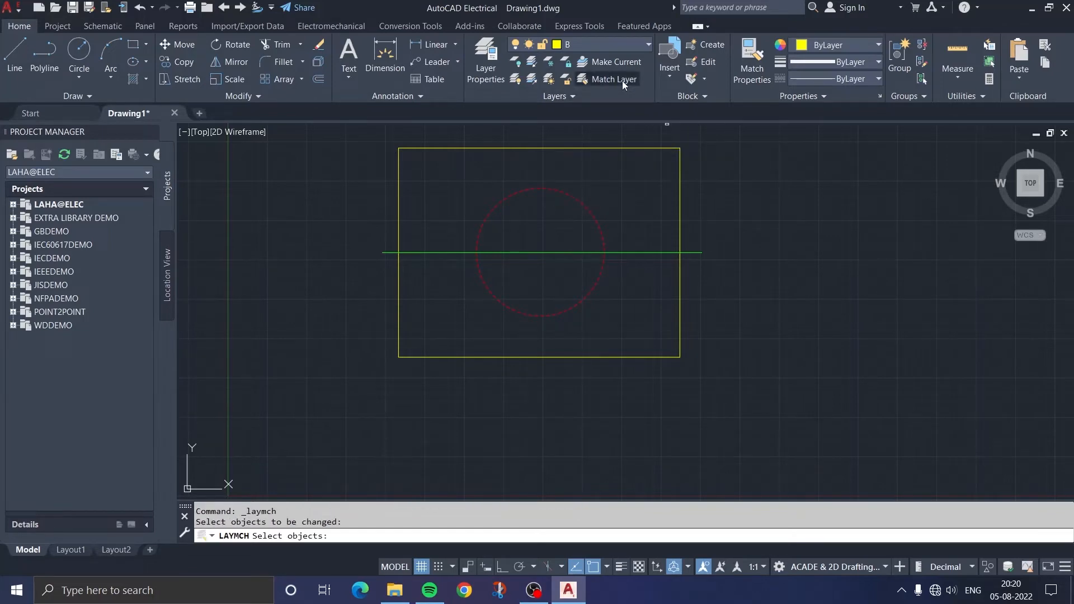
{"action": "left_click", "coordinate": [681, 180]}
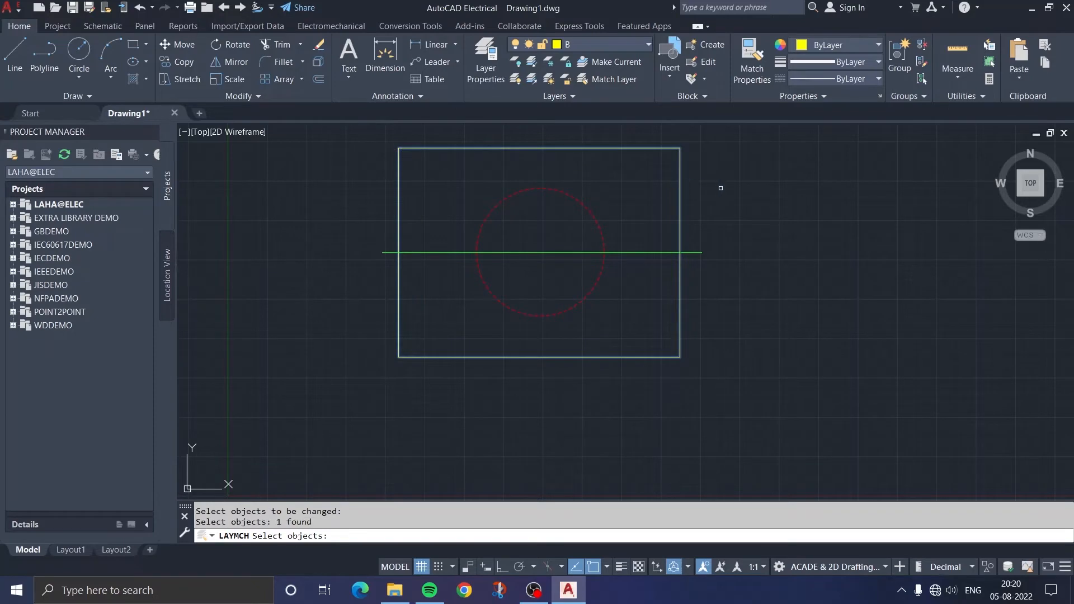
{"action": "key", "text": "Return"}
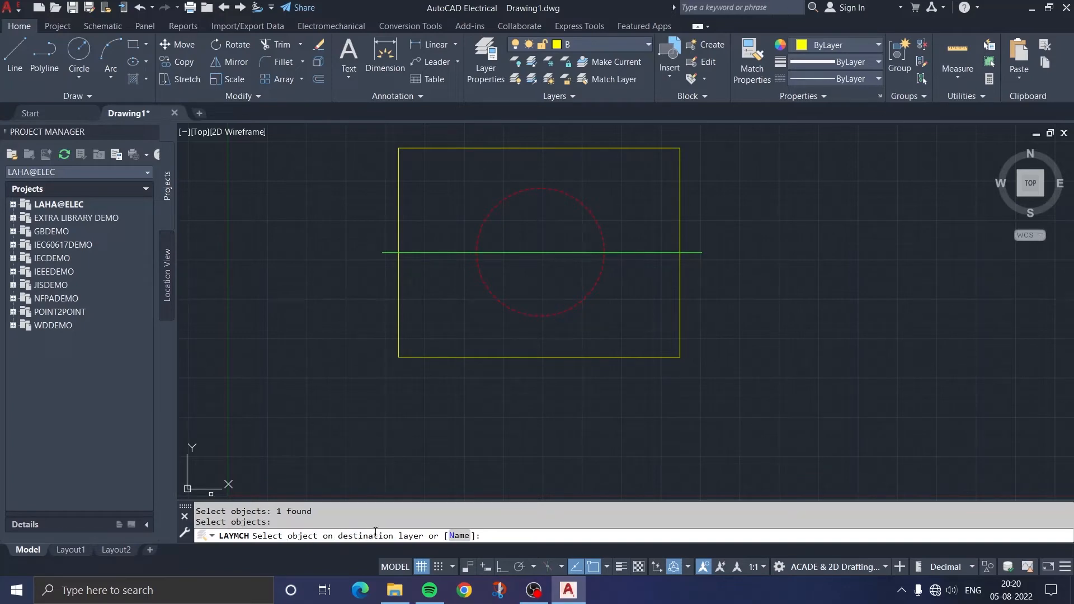
{"action": "left_click", "coordinate": [605, 224]}
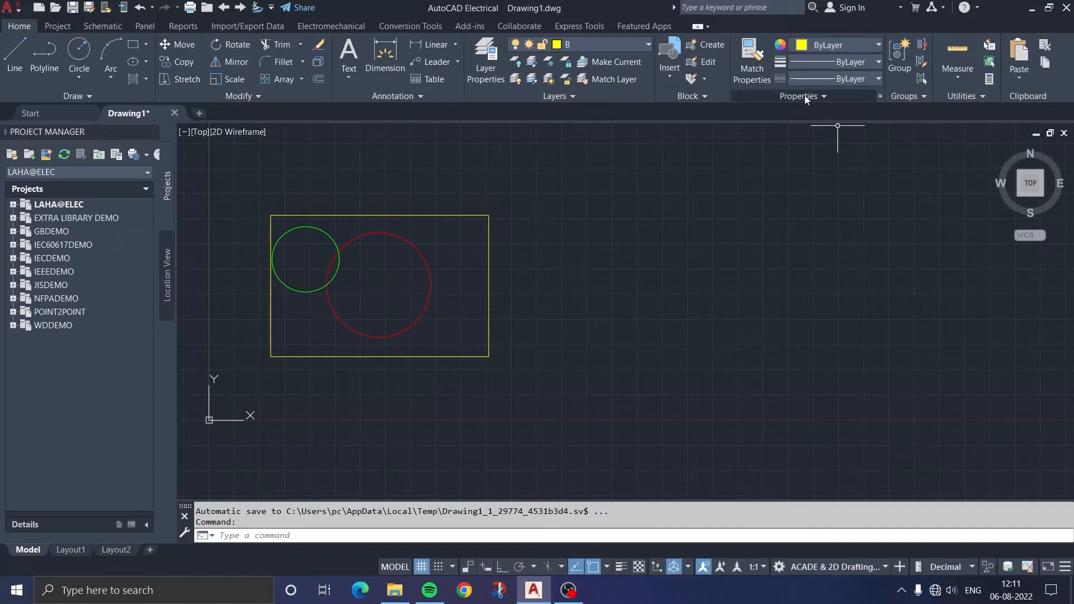
{"action": "left_click", "coordinate": [834, 45]}
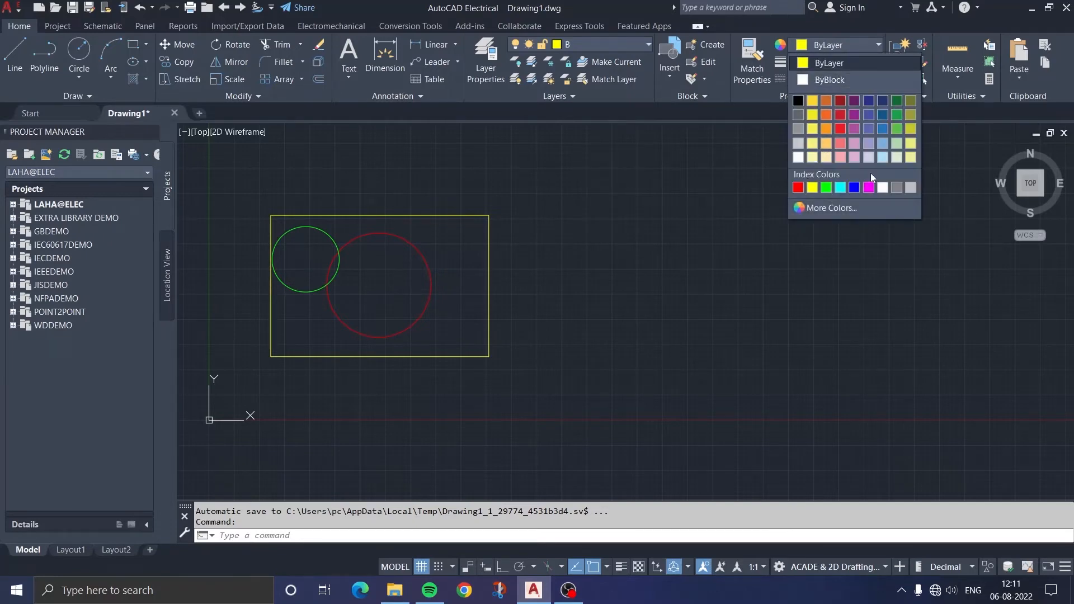
{"action": "left_click", "coordinate": [816, 209]}
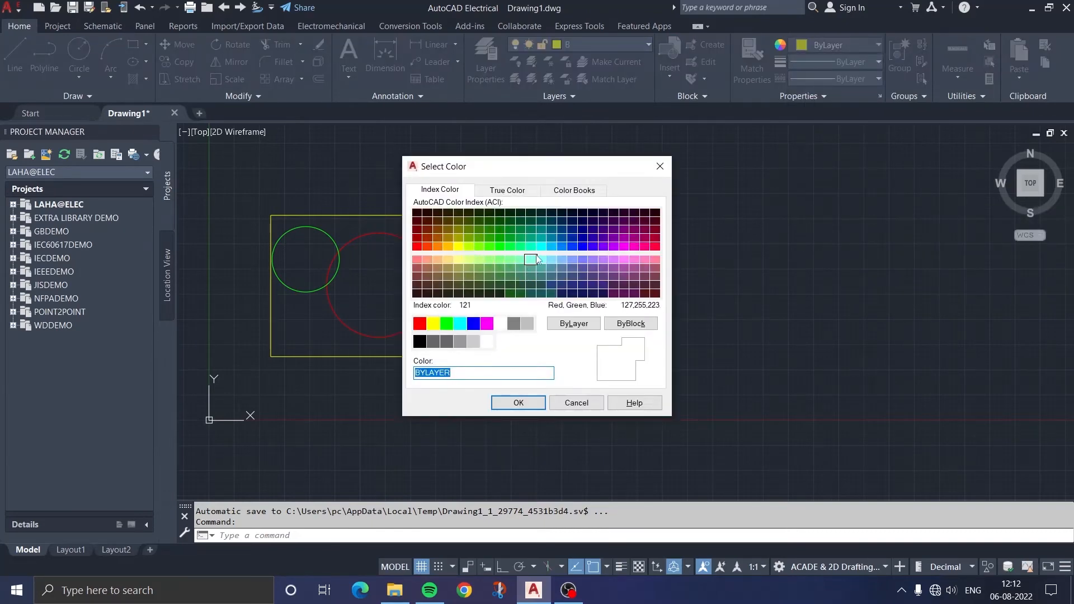
{"action": "key", "text": "Escape"}
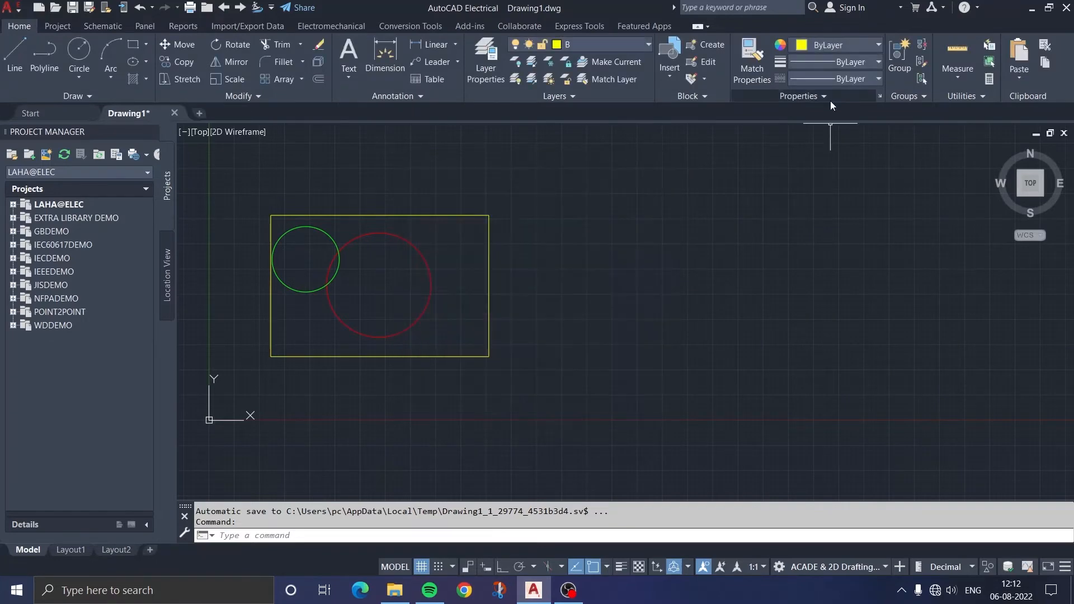
Set the object color to Blue and draw a circle overlapping the yellow rectangle's upper-right corner
{"action": "left_click", "coordinate": [837, 45]}
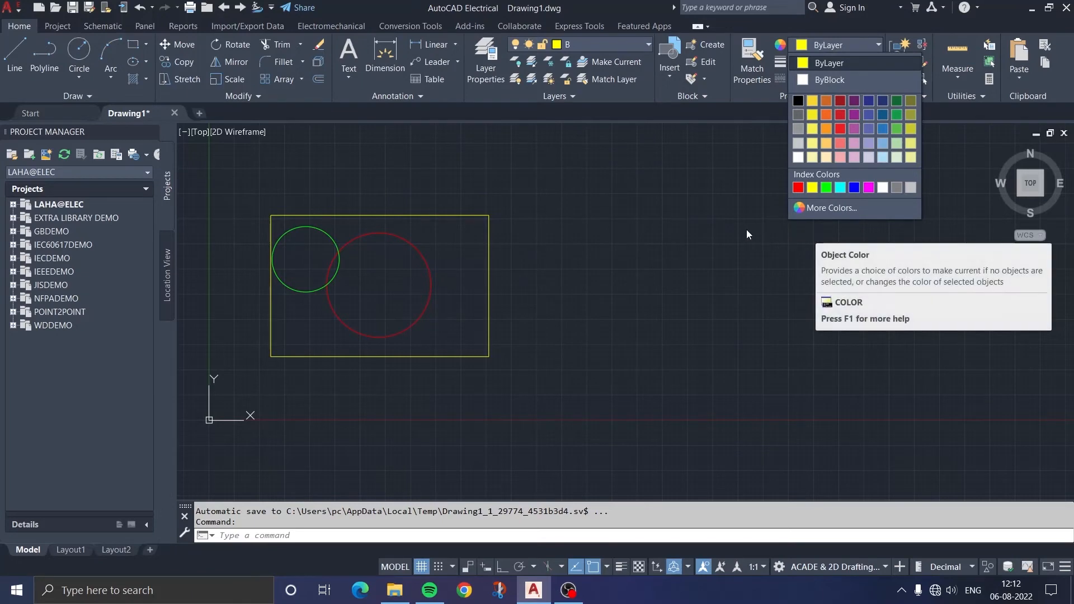
{"action": "left_click", "coordinate": [854, 188]}
{"action": "key", "text": "Return"}
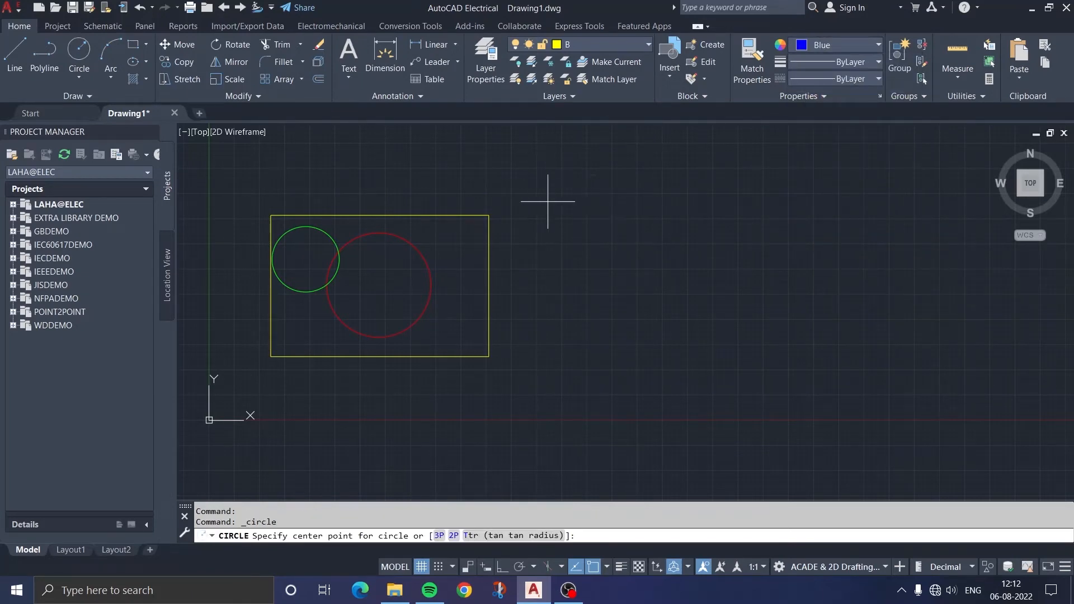
{"action": "left_click", "coordinate": [530, 201]}
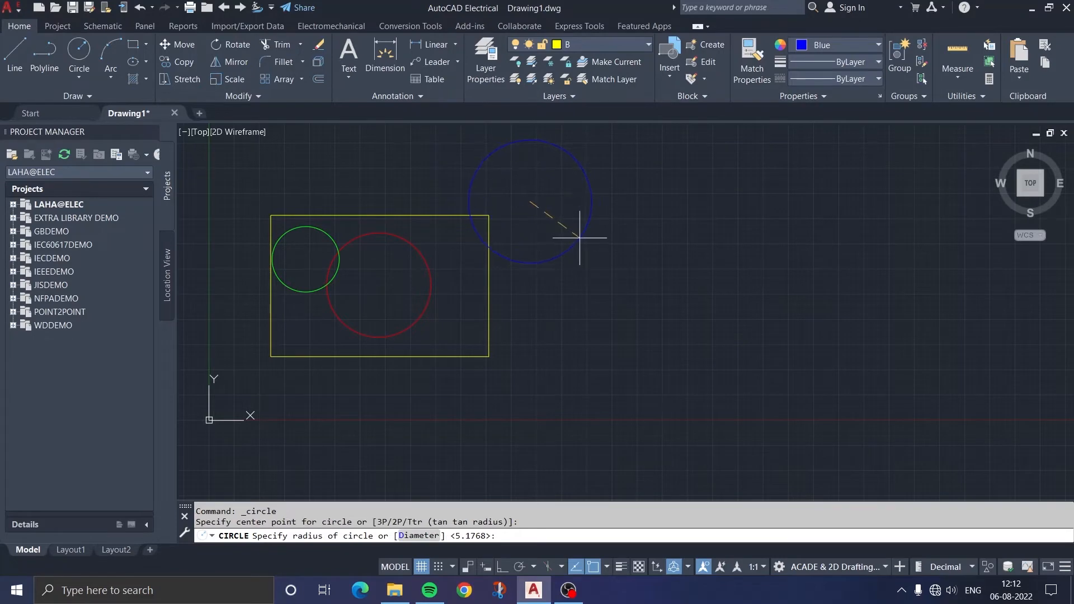
{"action": "left_click", "coordinate": [580, 237]}
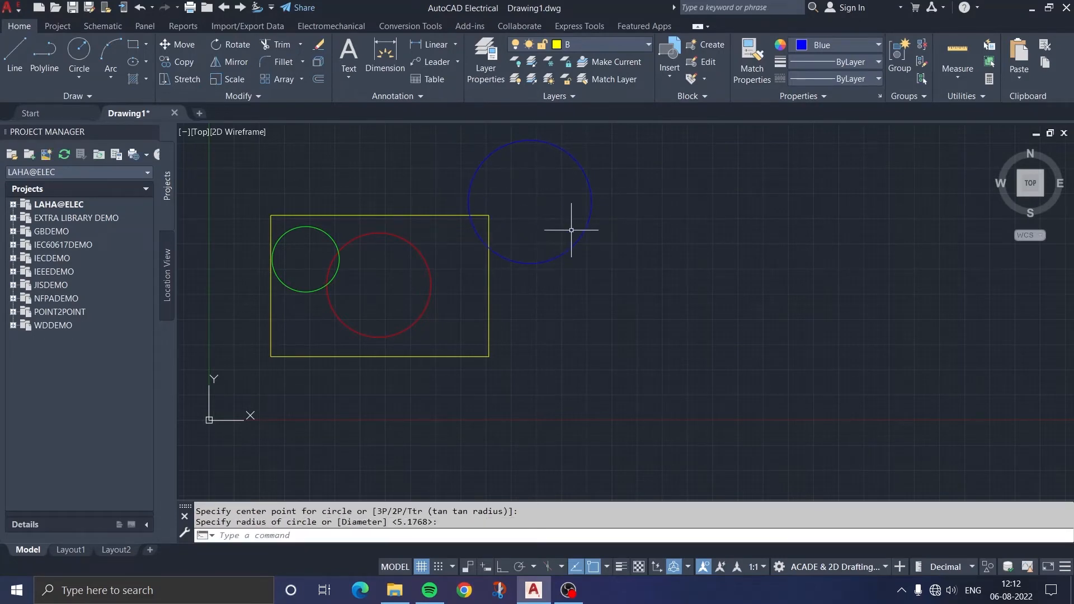
Review the available object lineweights and the Lineweight Settings for units, default weight and display scale
{"action": "scroll", "coordinate": [558, 200], "scroll_direction": "up", "scroll_amount": 2}
{"action": "scroll", "coordinate": [624, 221], "scroll_direction": "up", "scroll_amount": 1}
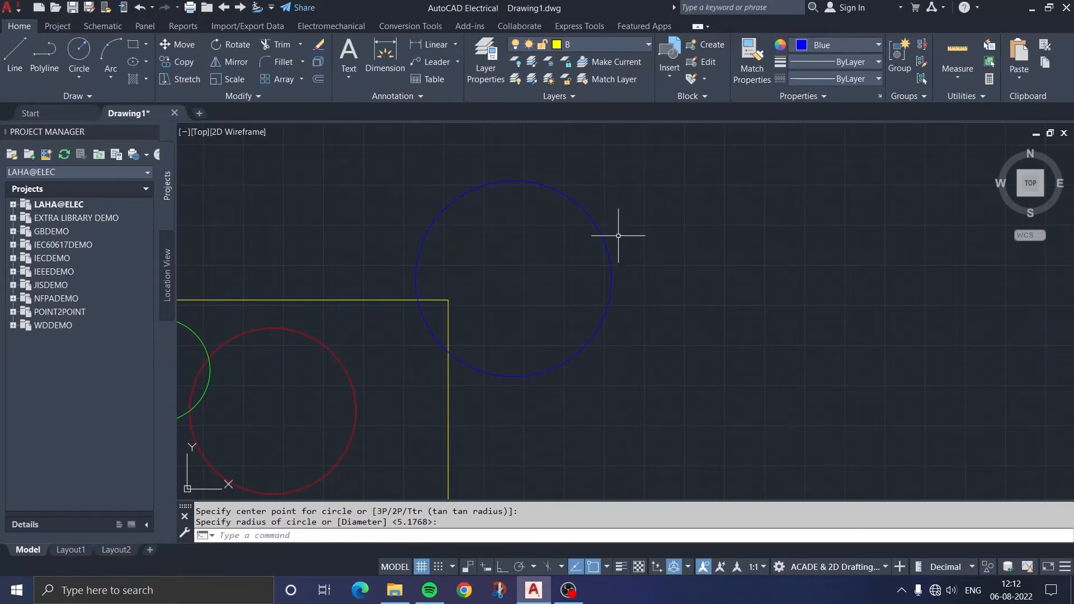
{"action": "left_click", "coordinate": [824, 65]}
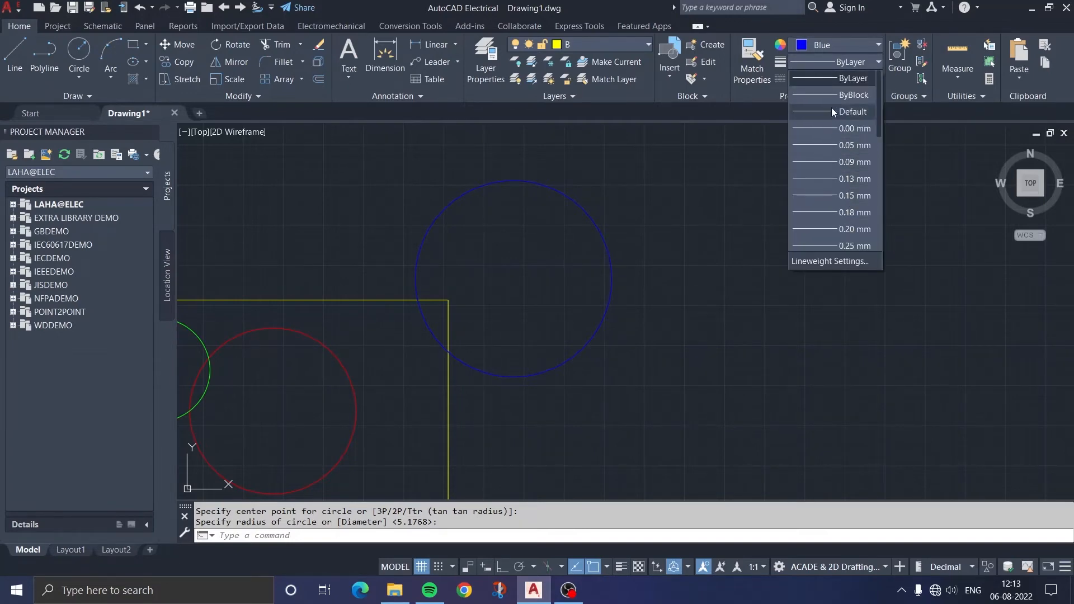
{"action": "scroll", "coordinate": [836, 179], "scroll_direction": "down", "scroll_amount": 3}
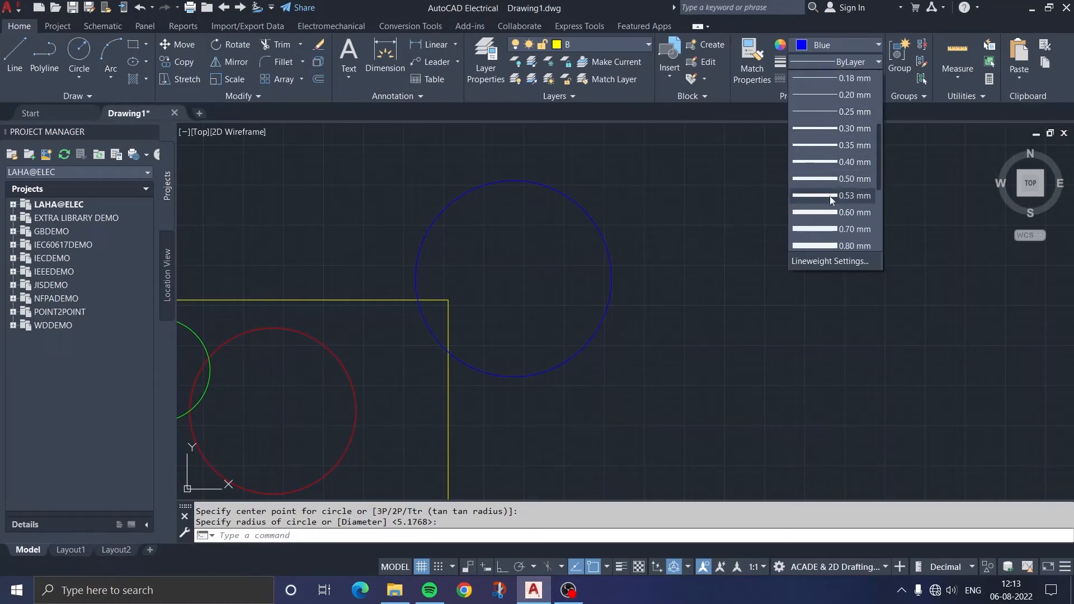
{"action": "scroll", "coordinate": [838, 224], "scroll_direction": "down", "scroll_amount": 2}
{"action": "scroll", "coordinate": [838, 221], "scroll_direction": "down", "scroll_amount": 2}
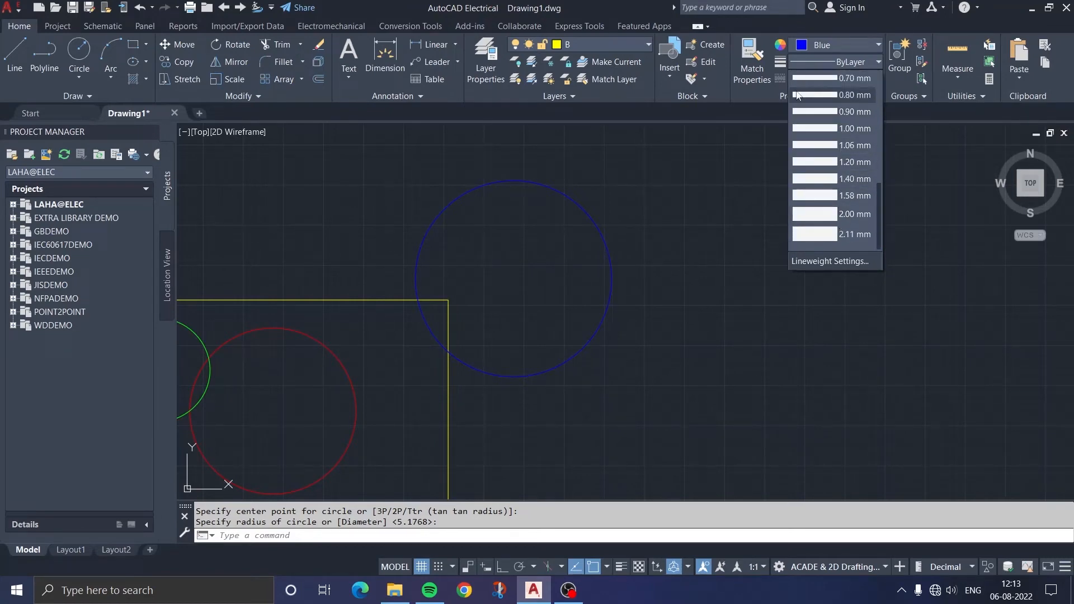
{"action": "left_click", "coordinate": [825, 264]}
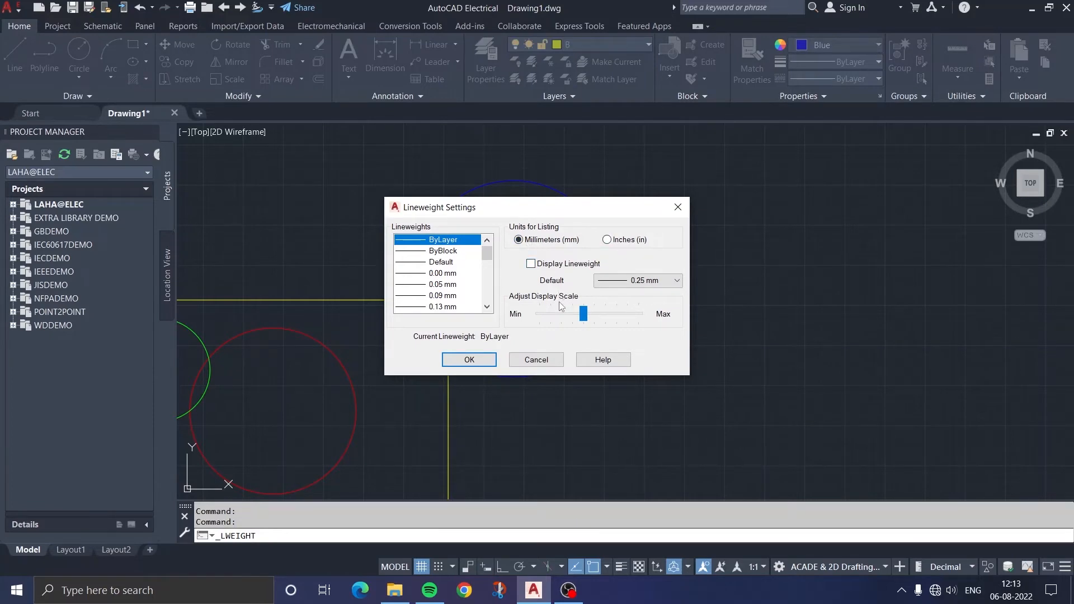
{"action": "left_click", "coordinate": [469, 360]}
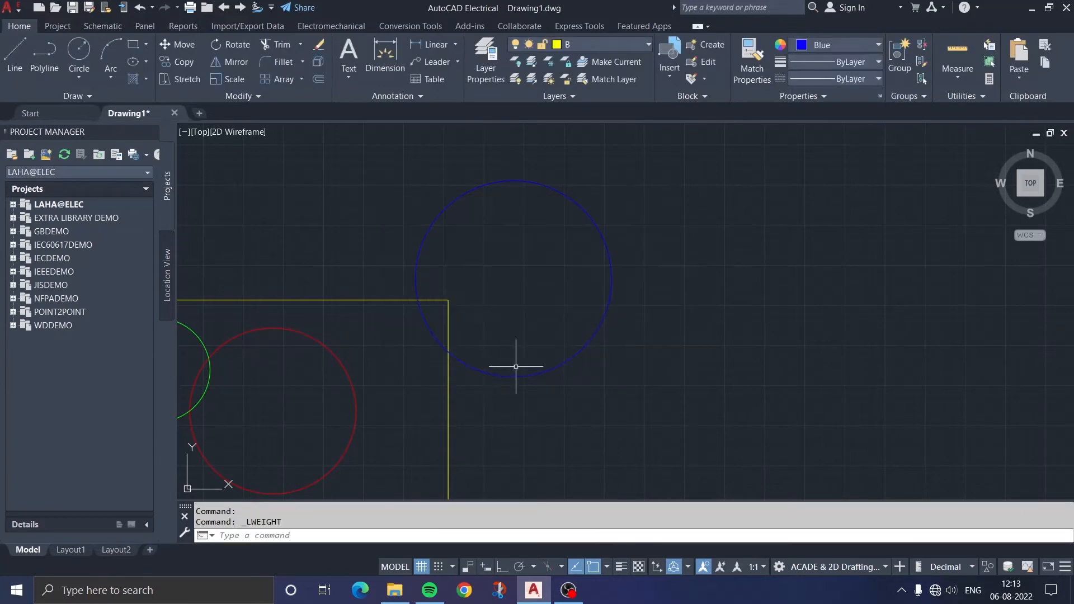
Load the CENTER linetype from acad.lin into the drawing using the Linetype Manager
{"action": "left_click", "coordinate": [843, 78]}
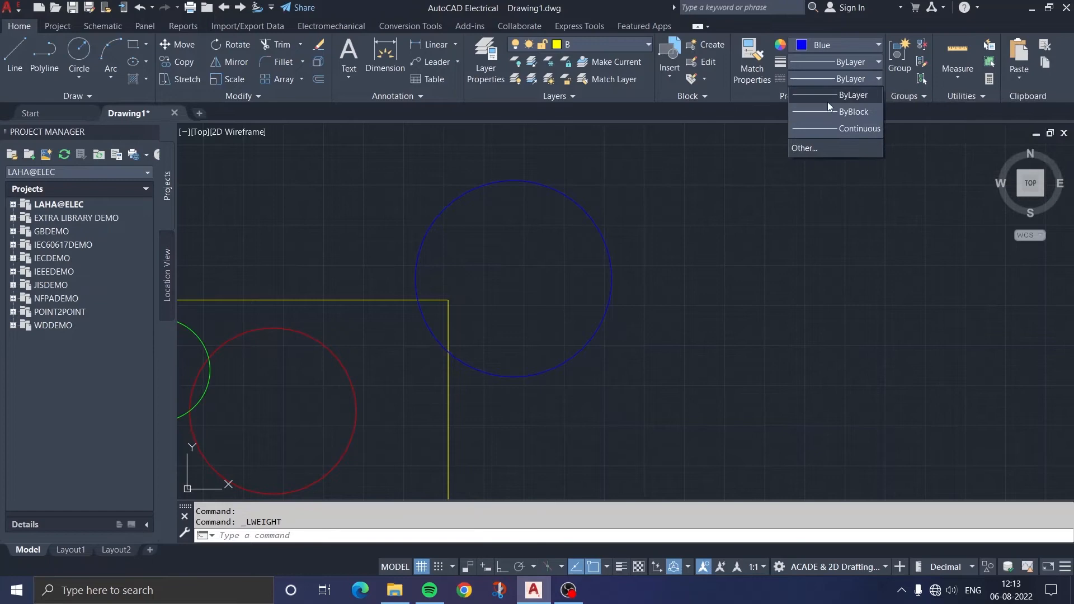
{"action": "left_click", "coordinate": [811, 147]}
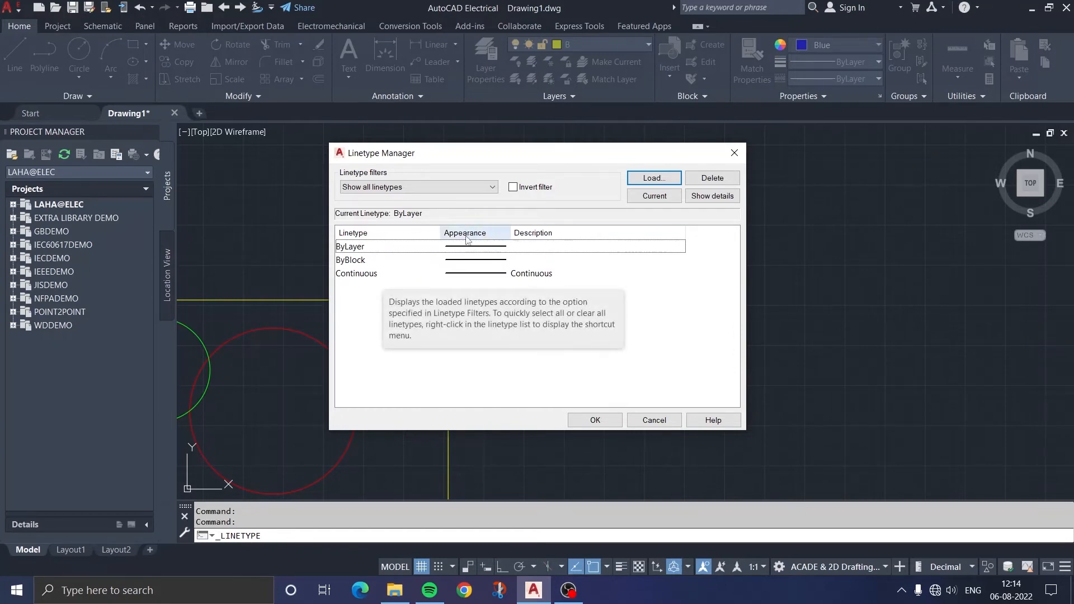
{"action": "left_click", "coordinate": [649, 180]}
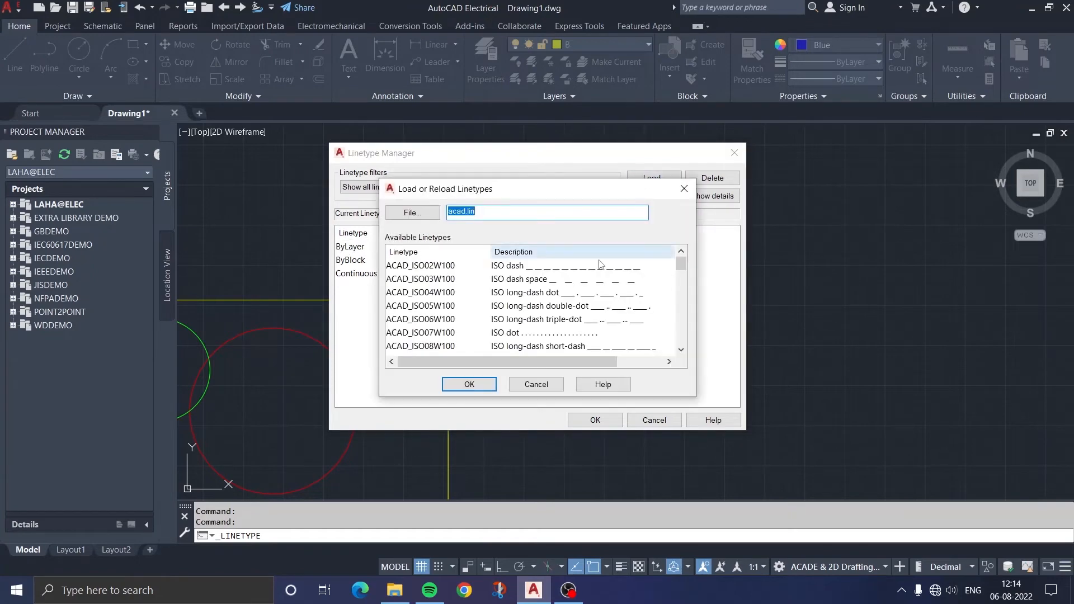
{"action": "scroll", "coordinate": [520, 304], "scroll_direction": "down", "scroll_amount": 3}
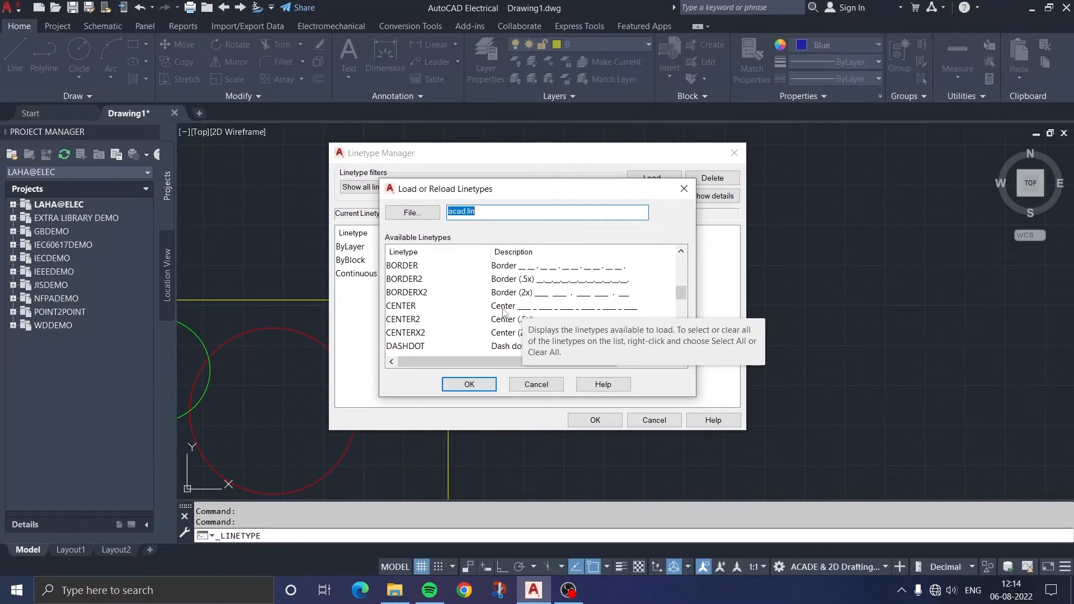
{"action": "left_click", "coordinate": [506, 307]}
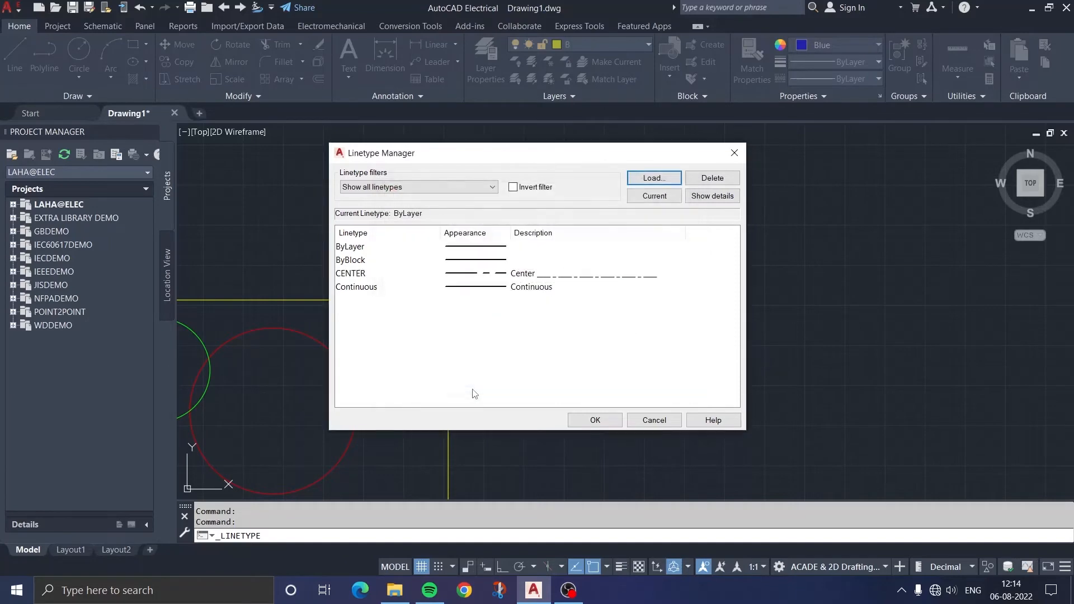
{"action": "left_click", "coordinate": [470, 384]}
{"action": "left_click", "coordinate": [357, 275]}
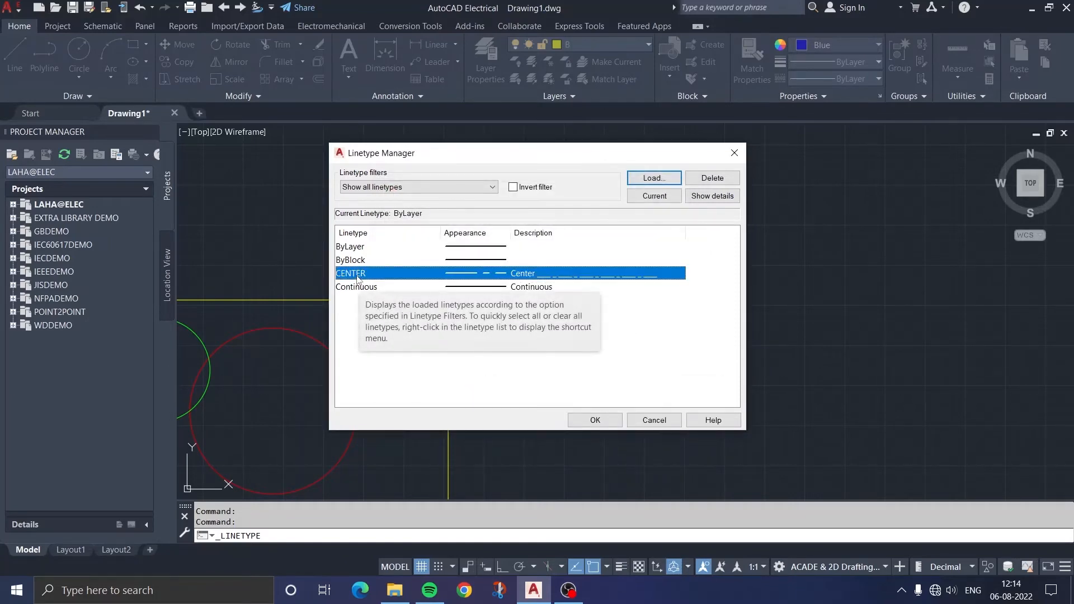
{"action": "left_click", "coordinate": [593, 421]}
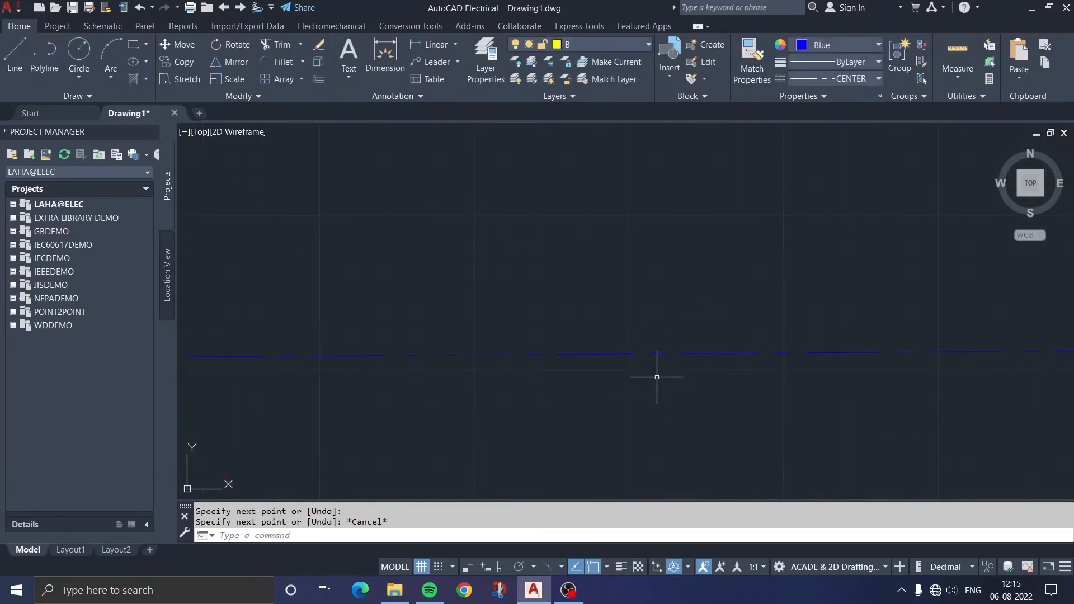
Set the object color to 247,242,129 and draw a nearly horizontal line starting beside the blue rectangle
{"action": "scroll", "coordinate": [540, 385], "scroll_direction": "down", "scroll_amount": 2}
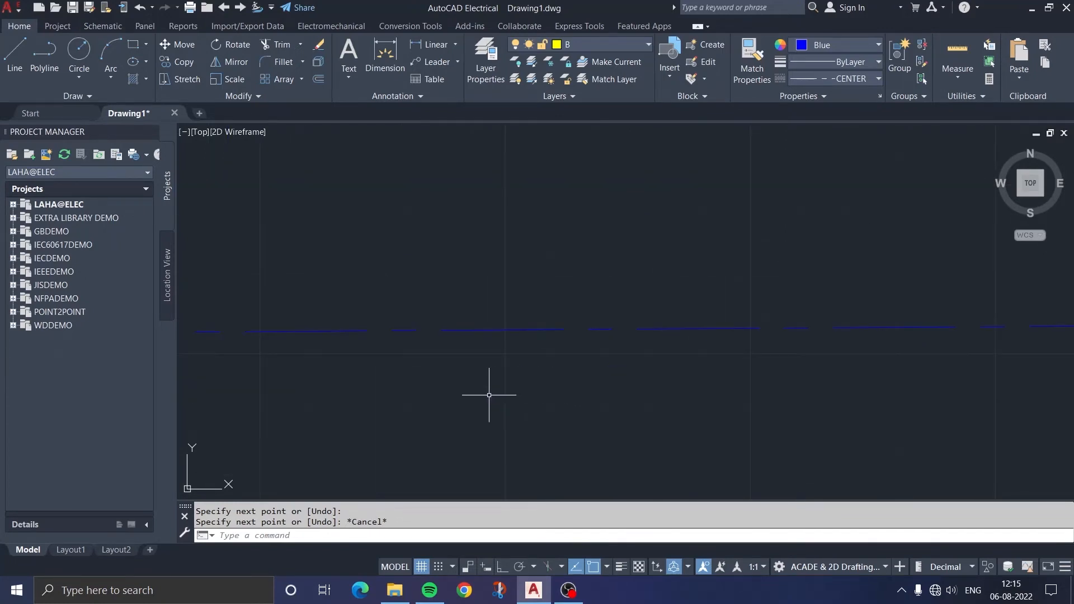
{"action": "scroll", "coordinate": [489, 395], "scroll_direction": "down", "scroll_amount": 4}
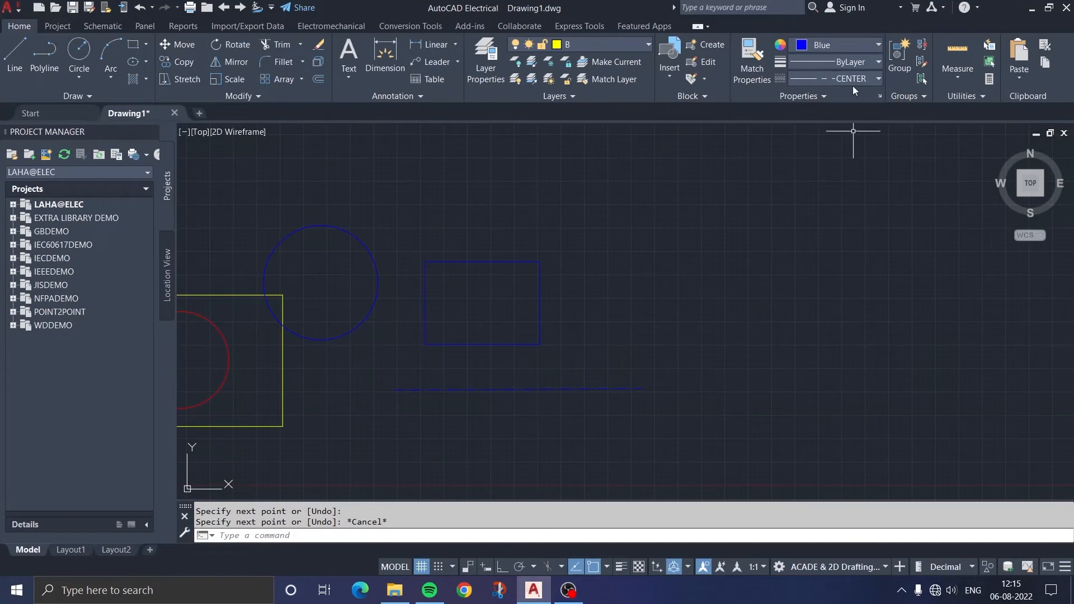
{"action": "left_click", "coordinate": [836, 47]}
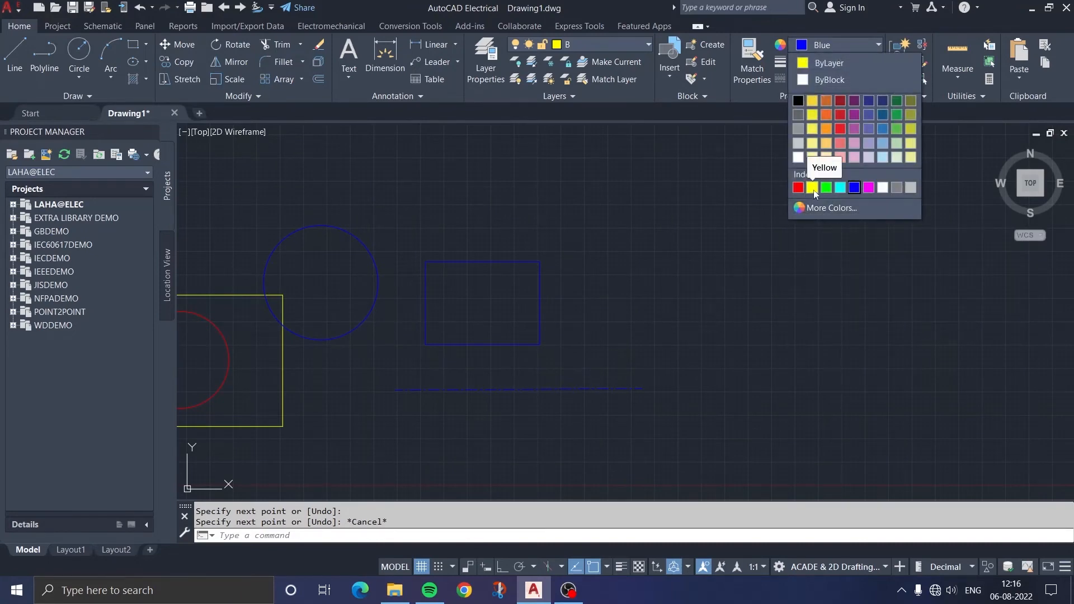
{"action": "left_click", "coordinate": [813, 145]}
{"action": "left_click", "coordinate": [15, 54]}
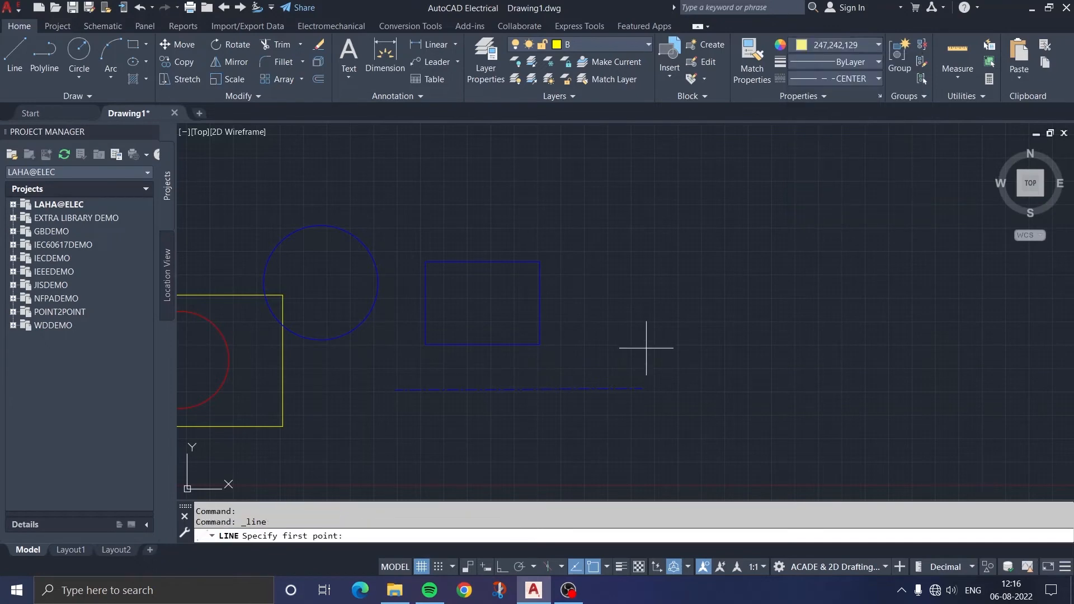
{"action": "left_click", "coordinate": [612, 325]}
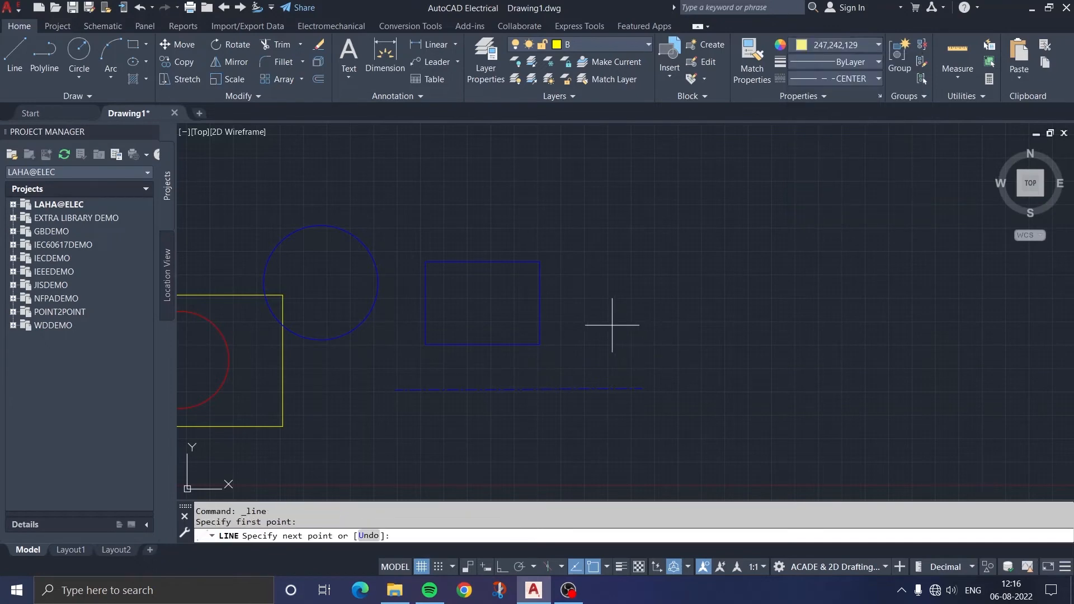
{"action": "left_click", "coordinate": [883, 324]}
{"action": "scroll", "coordinate": [797, 338], "scroll_direction": "up", "scroll_amount": 5}
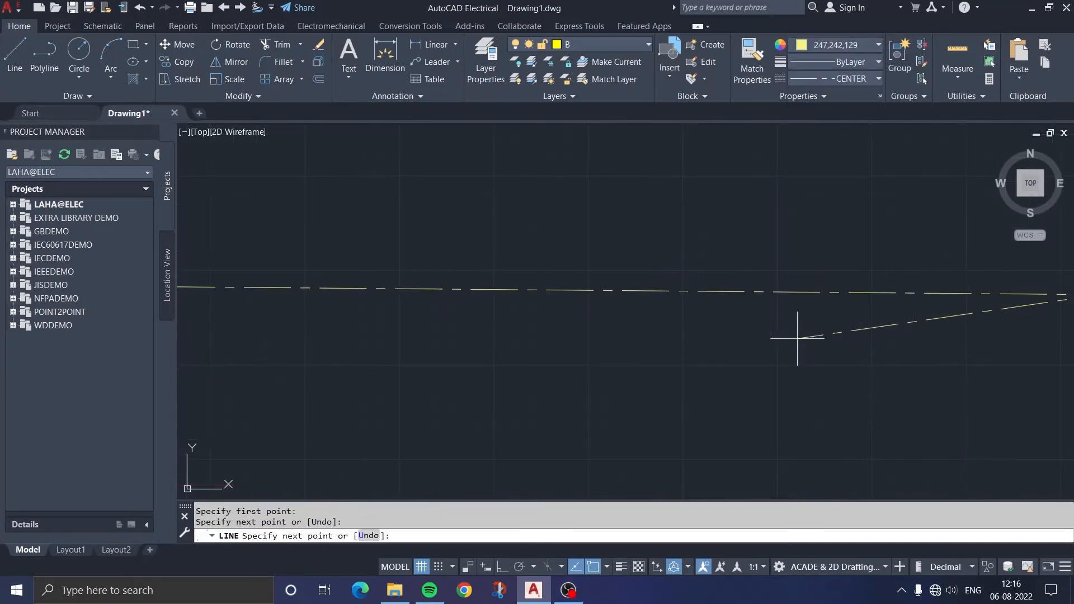
{"action": "key", "text": "Escape"}
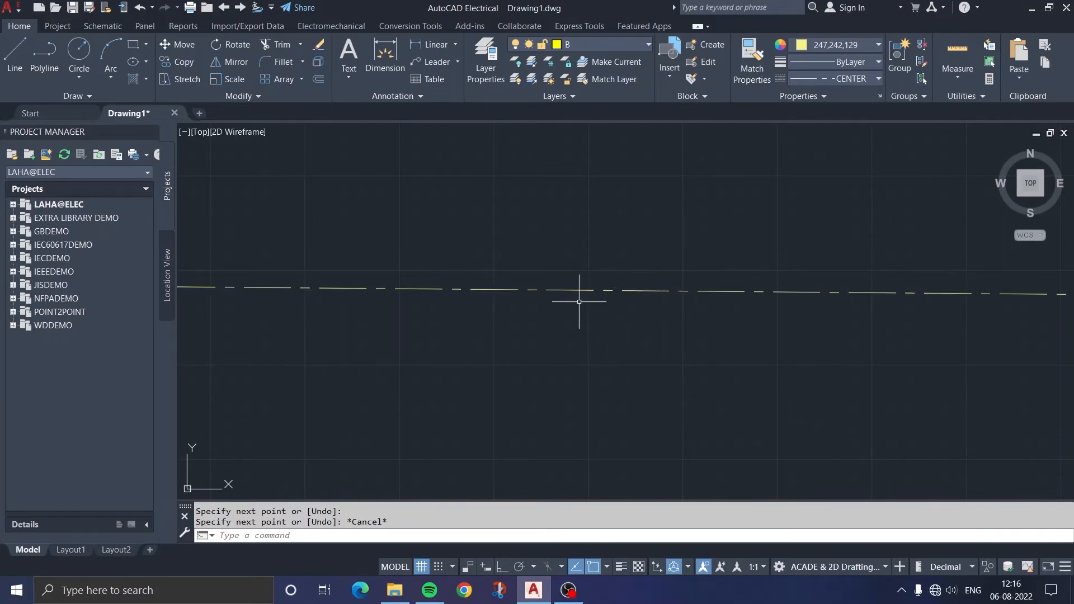
Use Match Properties to apply the red circle's properties to the yellow rectangle
{"action": "scroll", "coordinate": [571, 305], "scroll_direction": "down", "scroll_amount": 1}
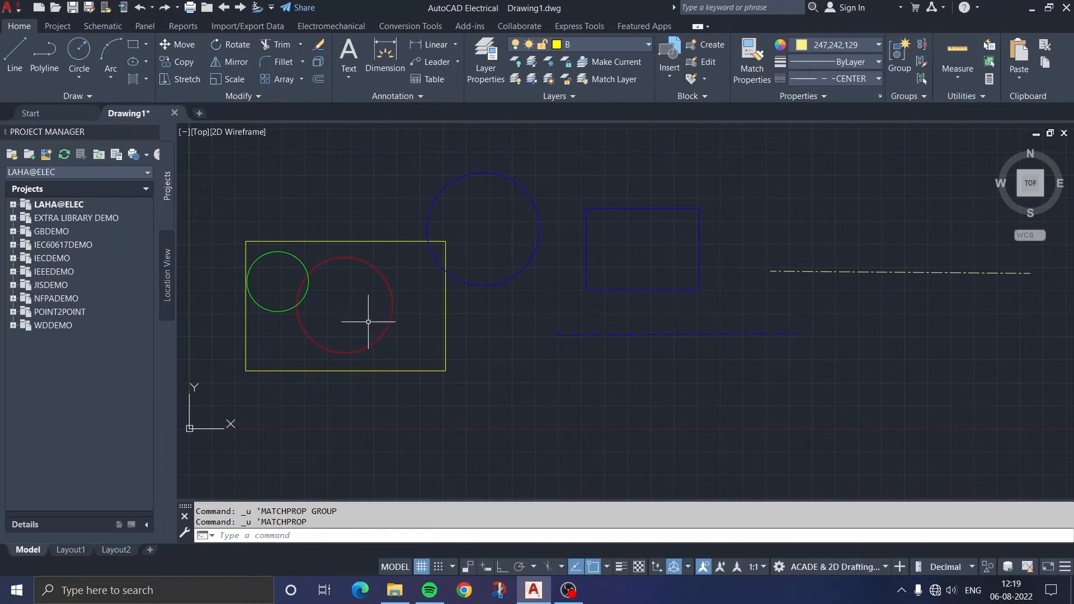
{"action": "left_click", "coordinate": [753, 62]}
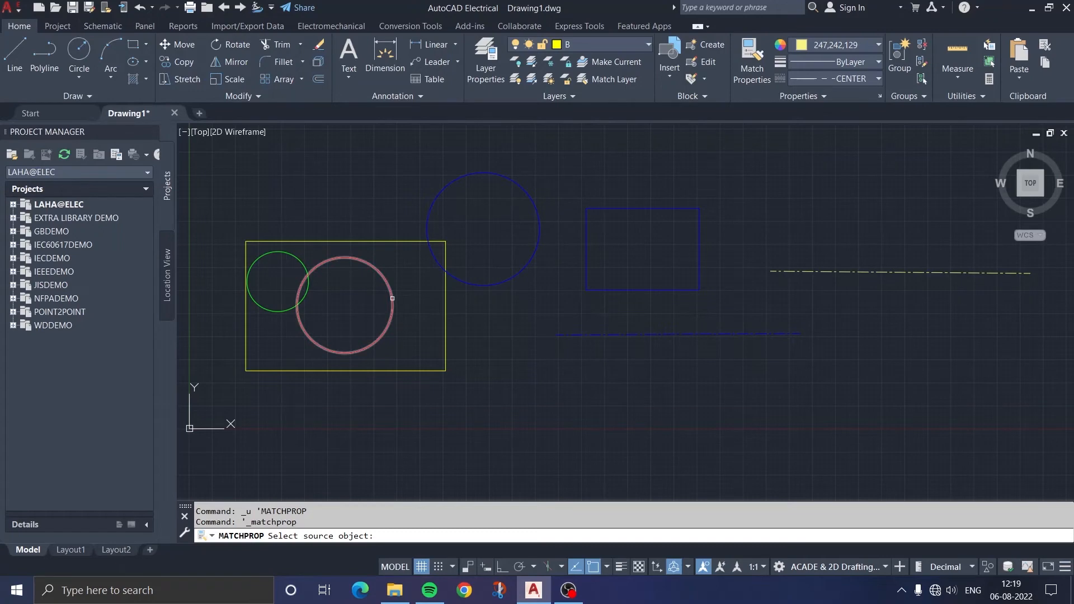
{"action": "left_click", "coordinate": [392, 298]}
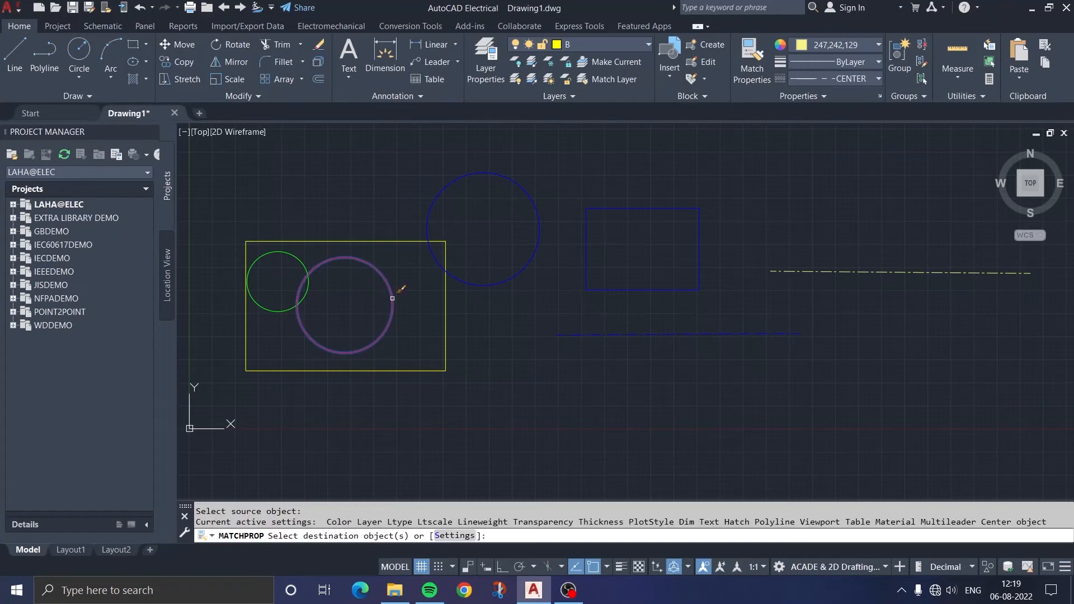
{"action": "left_click", "coordinate": [446, 326]}
{"action": "key", "text": "Return"}
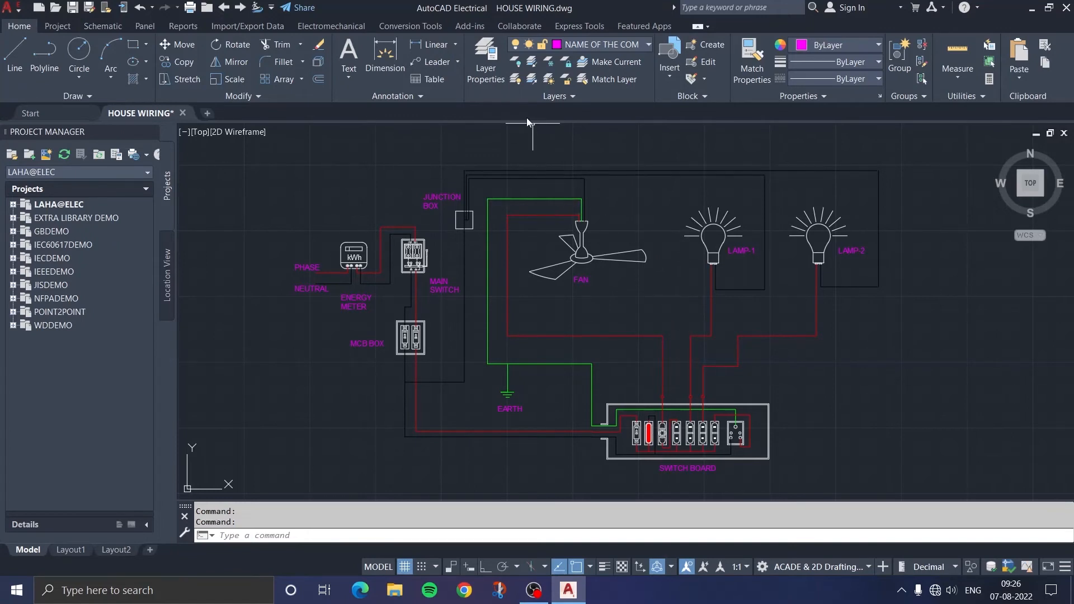
Review the layers of the HOUSE WIRING drawing and their colors in the Layer Properties Manager
{"action": "left_click", "coordinate": [490, 77]}
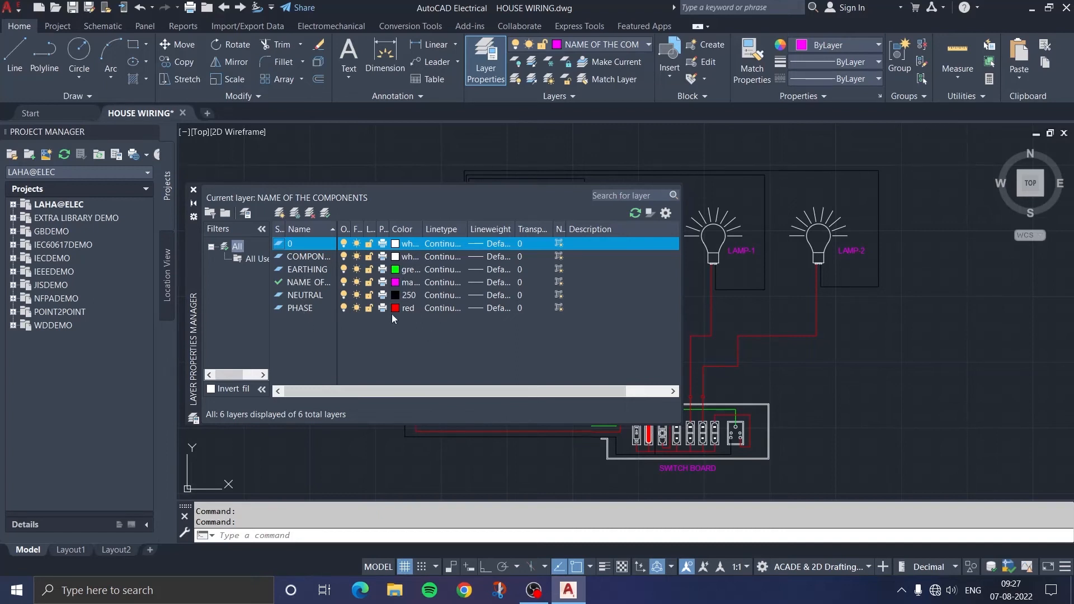
{"action": "left_click", "coordinate": [193, 190]}
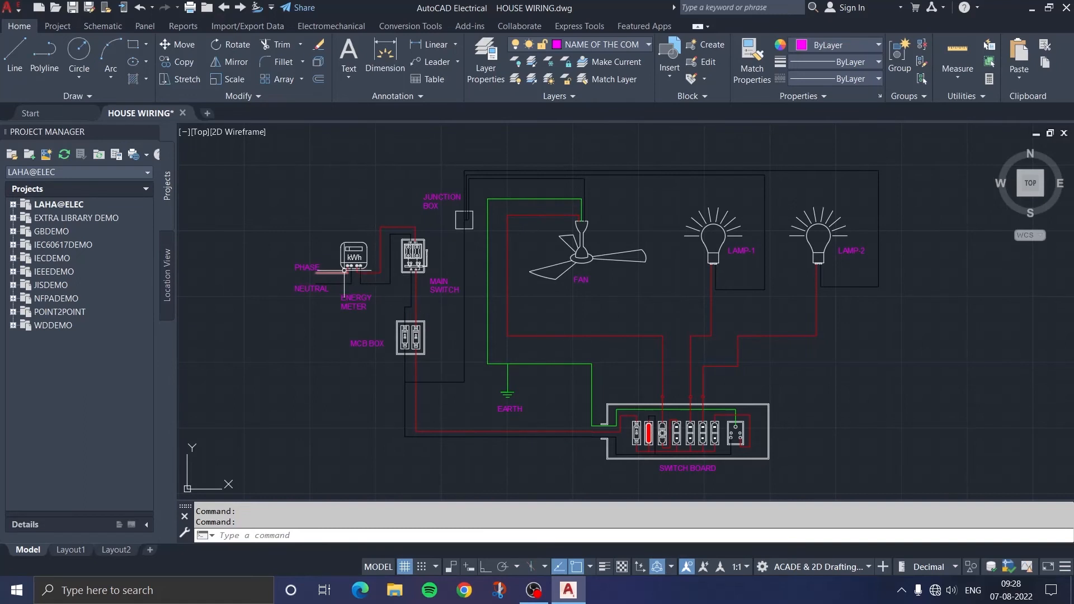
Examine the house wiring from the energy meter through the main switch and MCB box to the switch board, fan and lamps
{"action": "scroll", "coordinate": [343, 264], "scroll_direction": "up", "scroll_amount": 4}
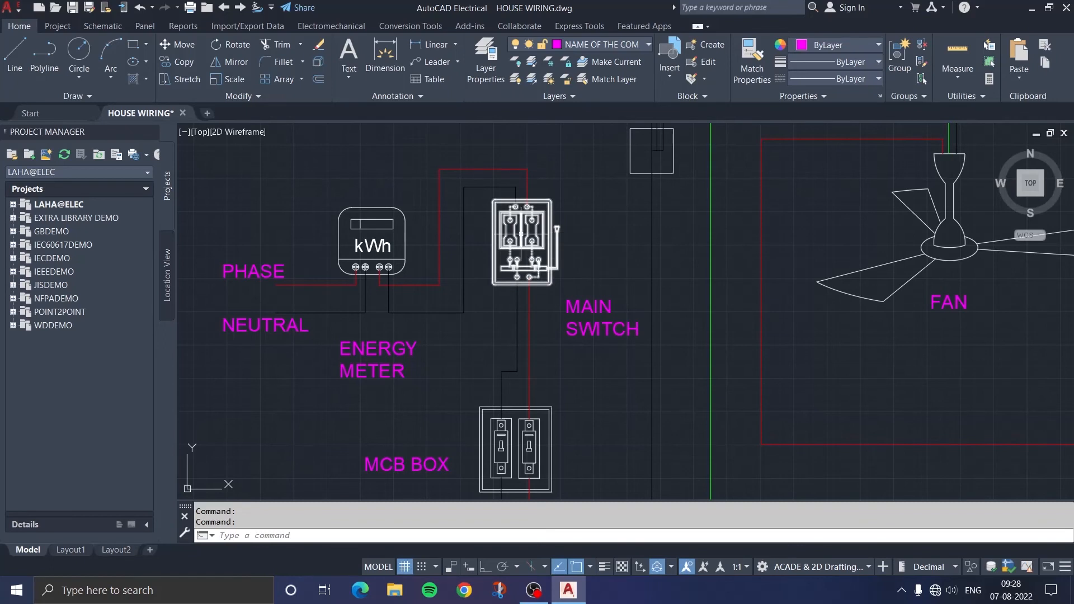
{"action": "scroll", "coordinate": [521, 233], "scroll_direction": "up", "scroll_amount": 4}
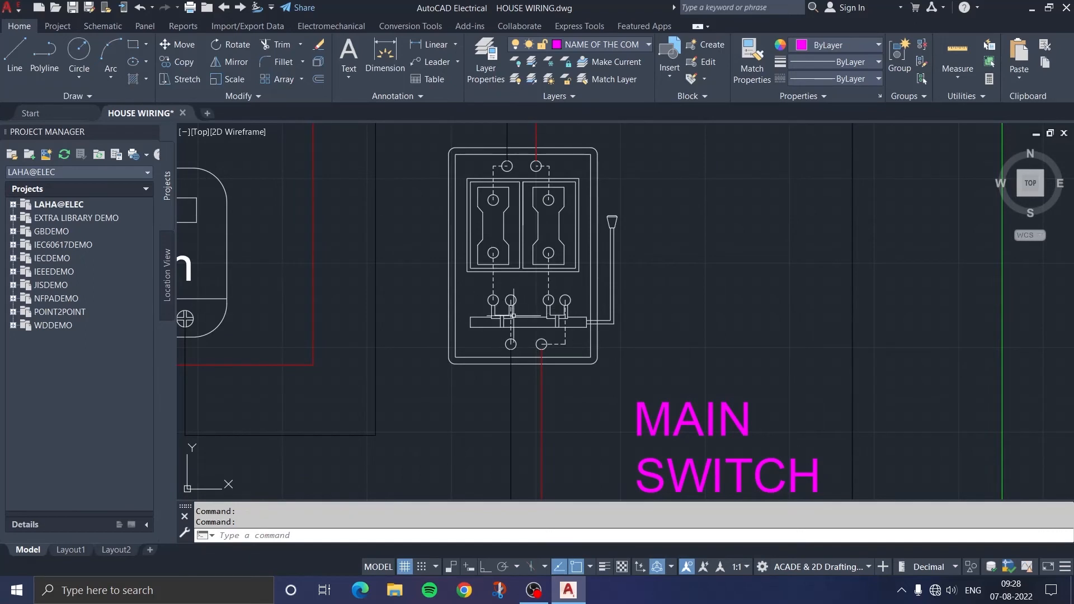
{"action": "scroll", "coordinate": [546, 302], "scroll_direction": "down", "scroll_amount": 3}
{"action": "middle_click_drag", "start_coordinate": [552, 370], "coordinate": [541, 296]}
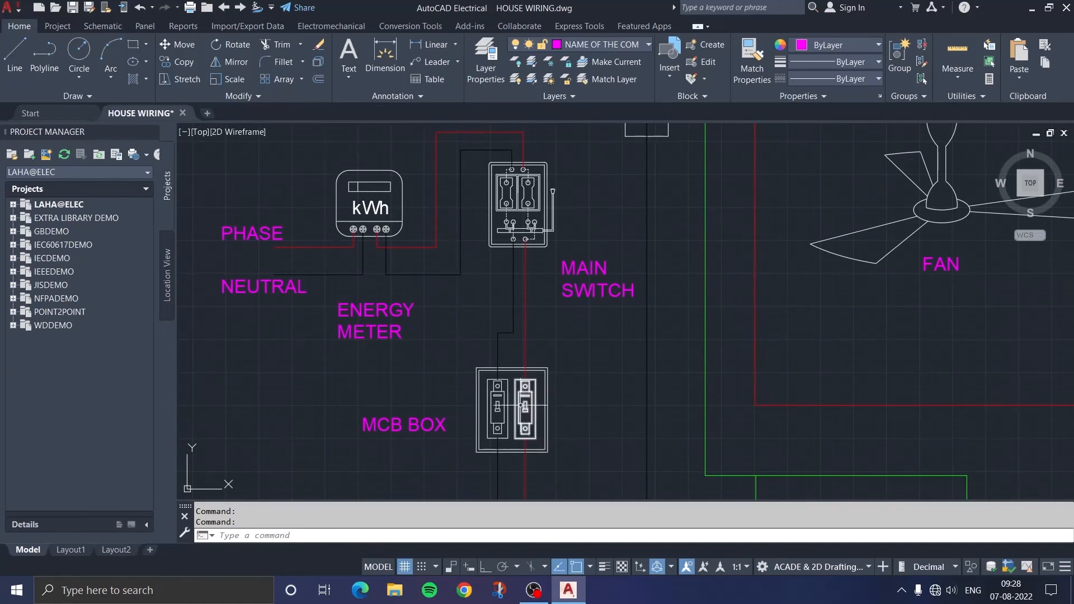
{"action": "scroll", "coordinate": [559, 408], "scroll_direction": "down", "scroll_amount": 2}
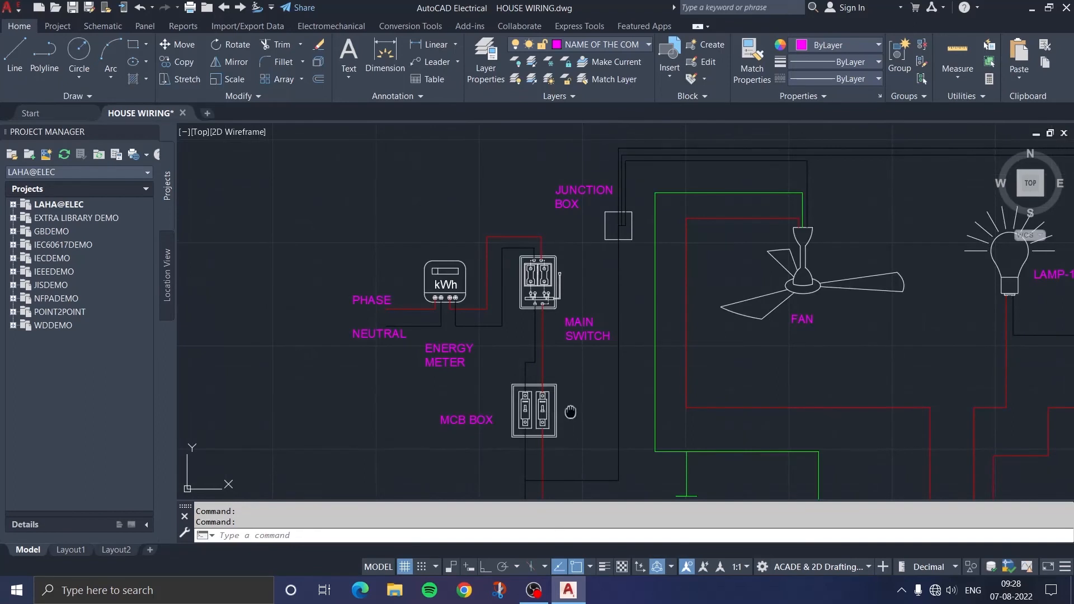
{"action": "middle_click_drag", "start_coordinate": [571, 412], "coordinate": [522, 293]}
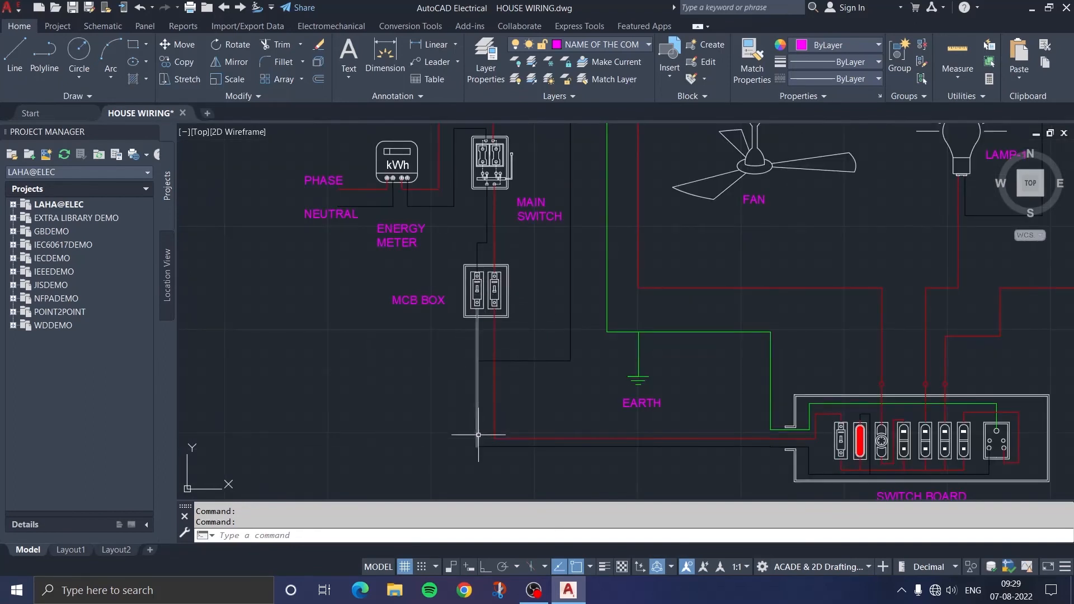
{"action": "middle_click_drag", "start_coordinate": [827, 378], "coordinate": [579, 369]}
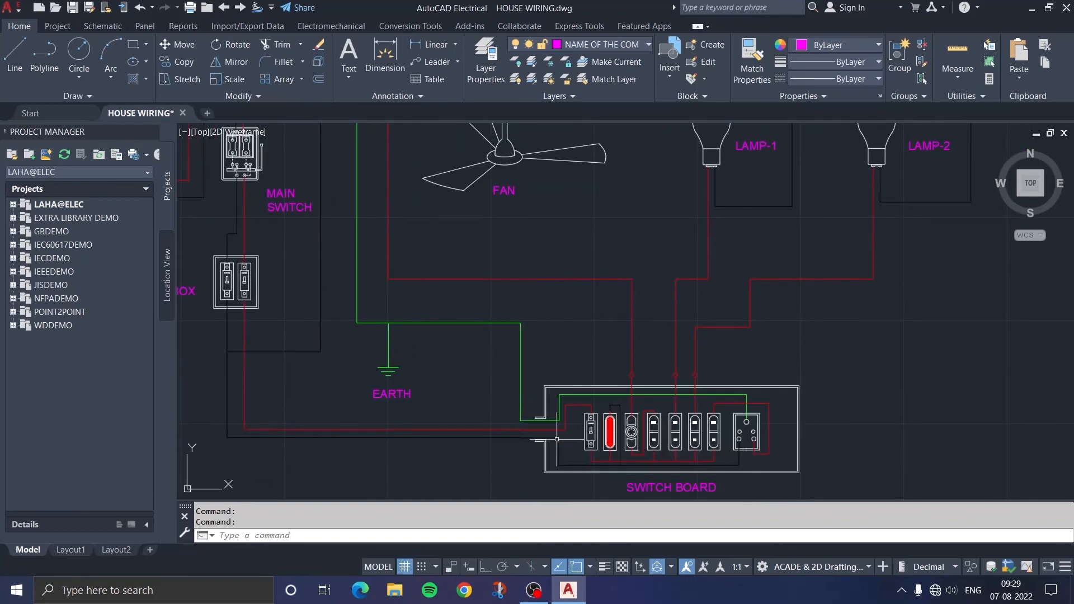
{"action": "scroll", "coordinate": [635, 464], "scroll_direction": "up", "scroll_amount": 2}
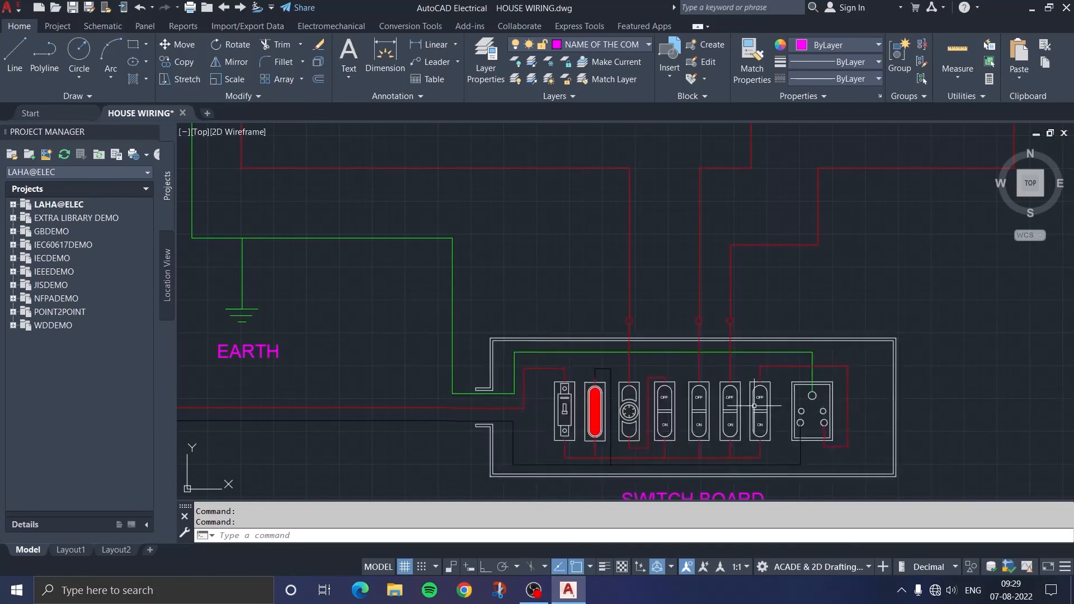
{"action": "scroll", "coordinate": [756, 406], "scroll_direction": "down", "scroll_amount": 4}
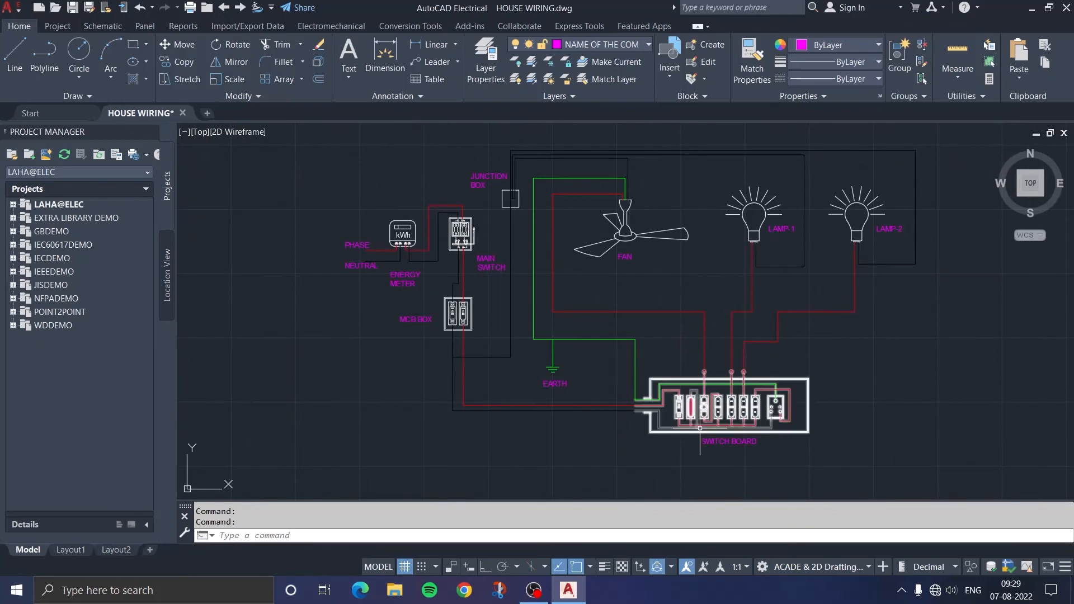
{"action": "scroll", "coordinate": [708, 399], "scroll_direction": "up", "scroll_amount": 4}
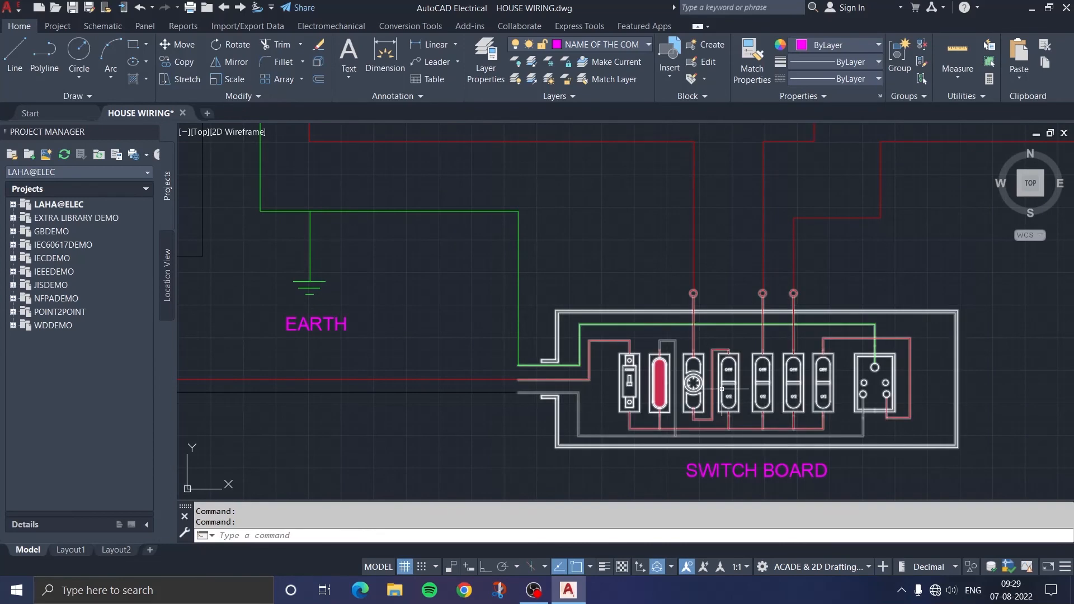
{"action": "scroll", "coordinate": [722, 388], "scroll_direction": "down", "scroll_amount": 5}
{"action": "mouse_move", "coordinate": [699, 343]}
{"action": "middle_mouse_down"}
{"action": "mouse_move", "coordinate": [699, 305]}
{"action": "mouse_move", "coordinate": [689, 329]}
{"action": "middle_mouse_up"}
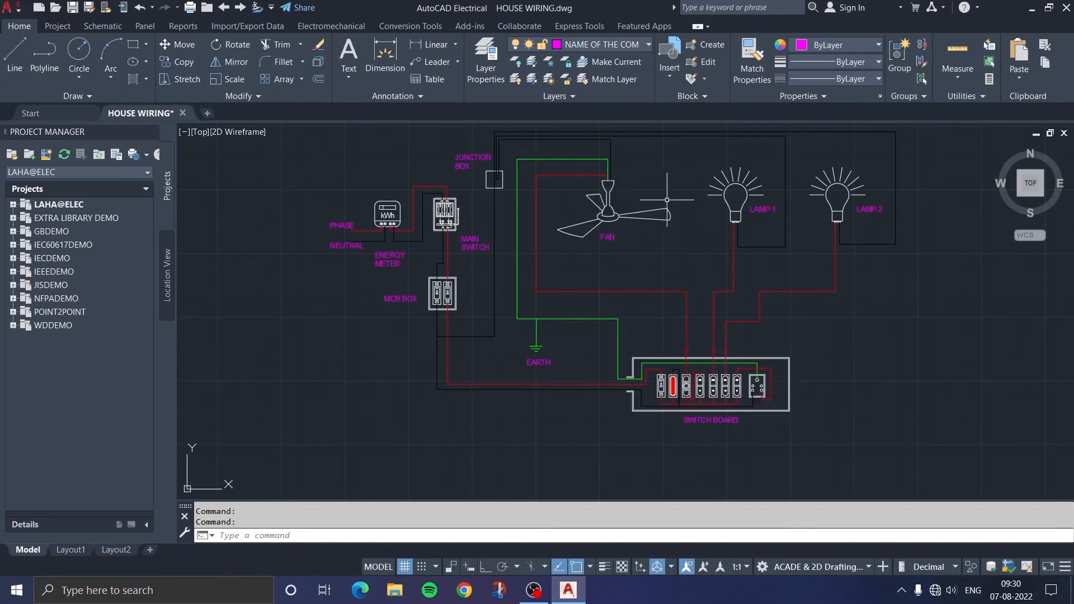
Turn off the current NAME OF THE COMPONENTS layer to hide the component labels in the house wiring drawing
{"action": "middle_click_drag", "start_coordinate": [665, 245], "coordinate": [635, 277]}
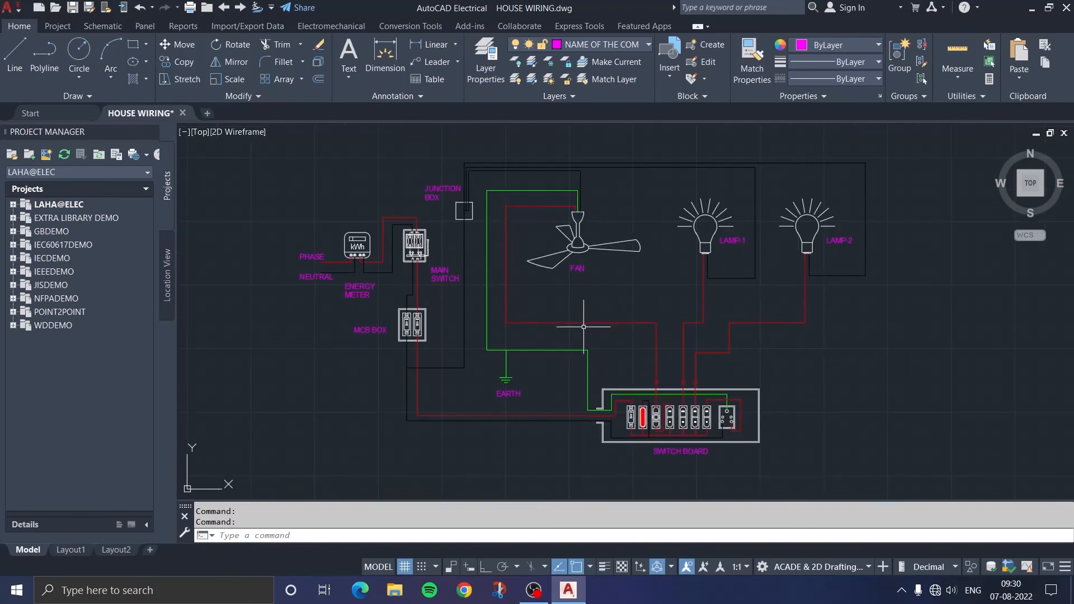
{"action": "left_click", "coordinate": [581, 43]}
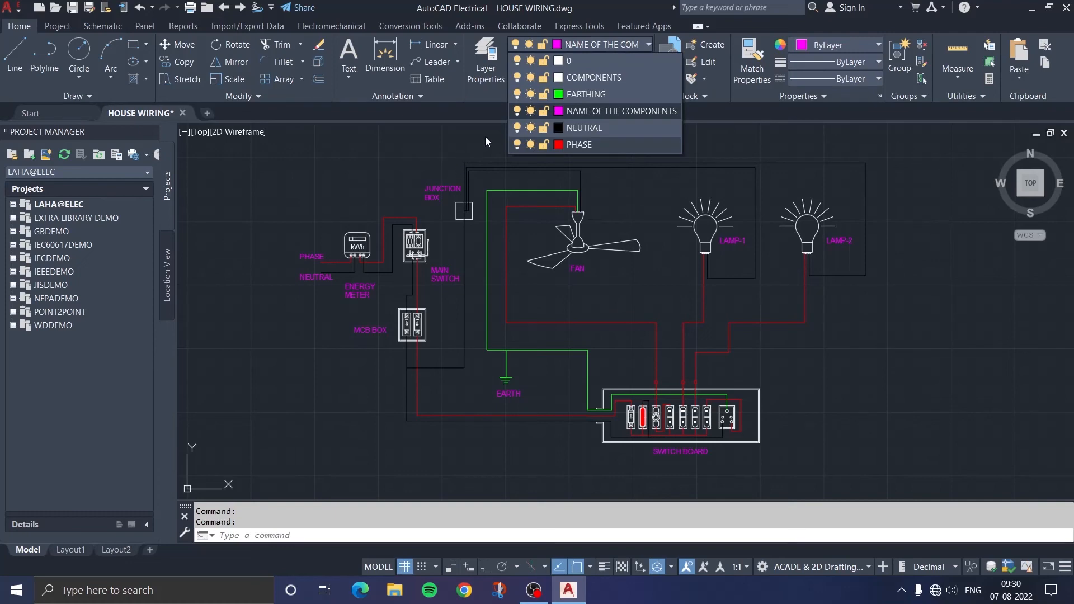
{"action": "left_click", "coordinate": [517, 112]}
{"action": "left_click", "coordinate": [427, 274]}
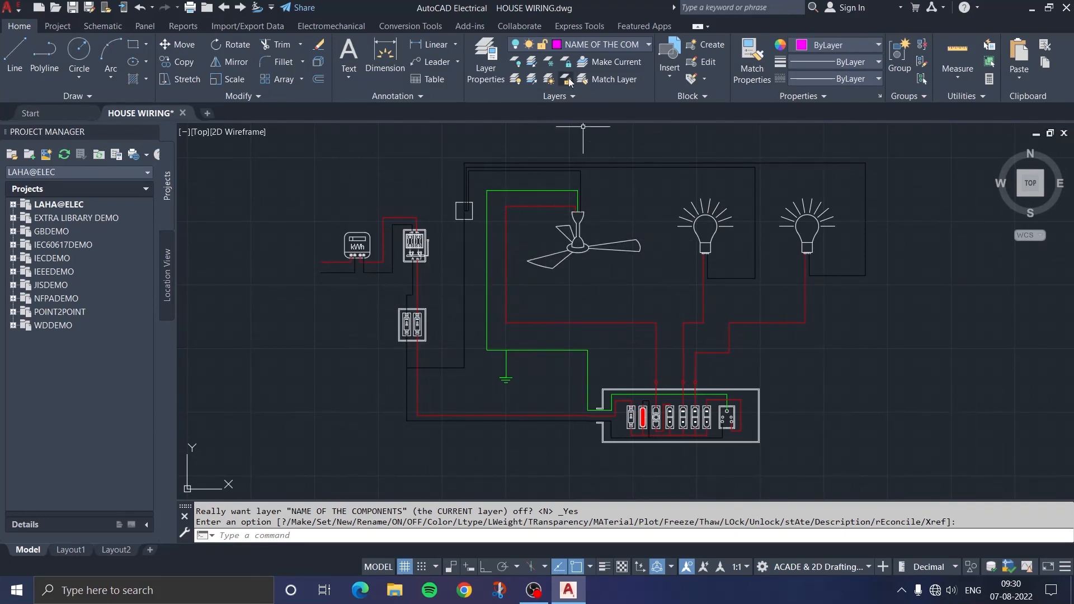
Turn the NEUTRAL layer off and back on, and do the same with the PHASE layer to isolate each wiring run
{"action": "left_click", "coordinate": [585, 45]}
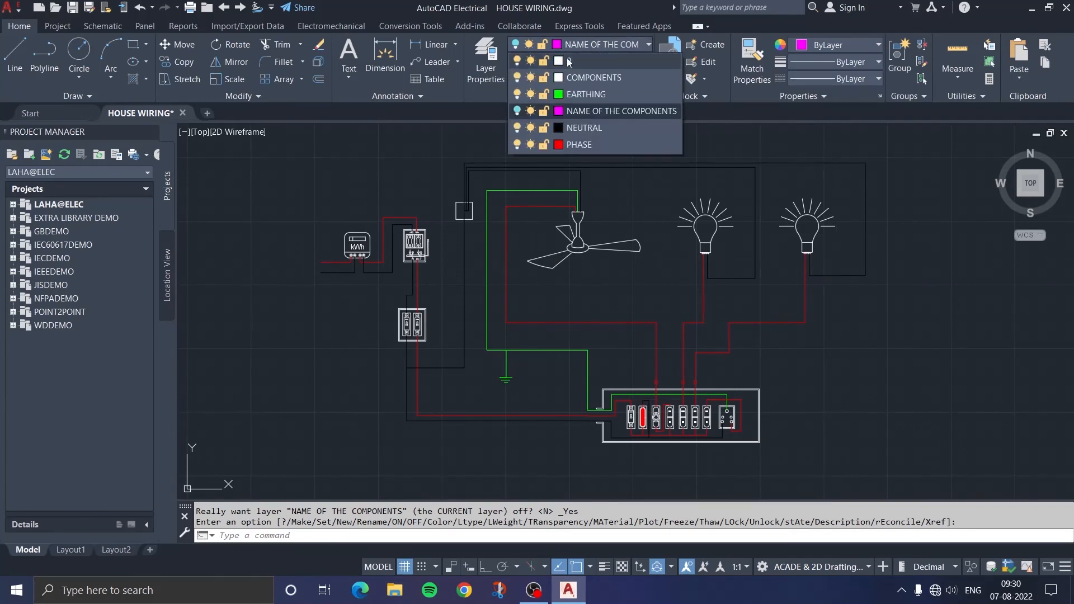
{"action": "left_click", "coordinate": [517, 128]}
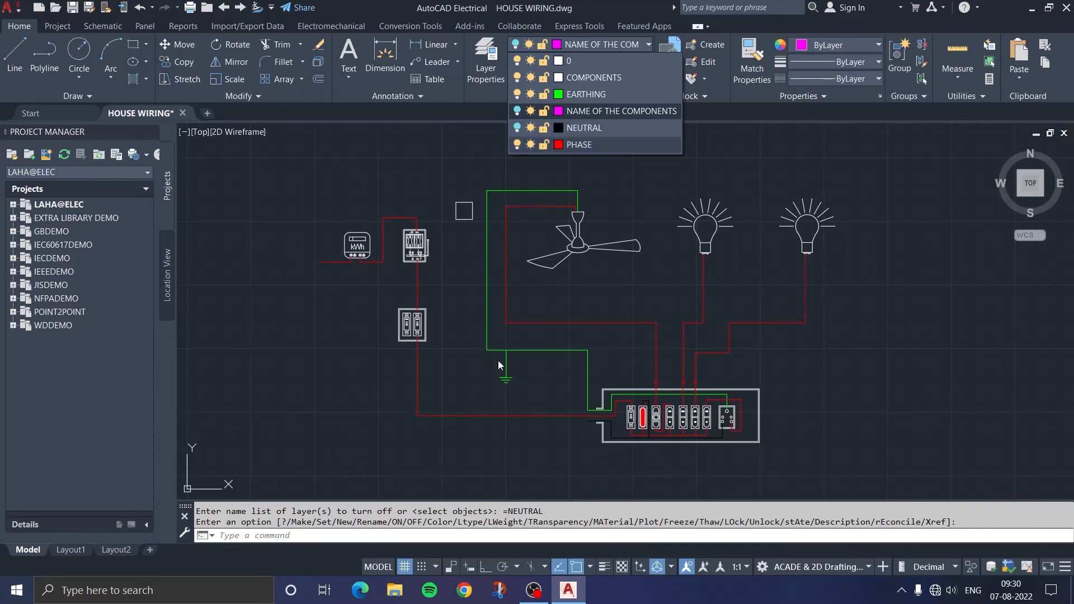
{"action": "left_click", "coordinate": [518, 129]}
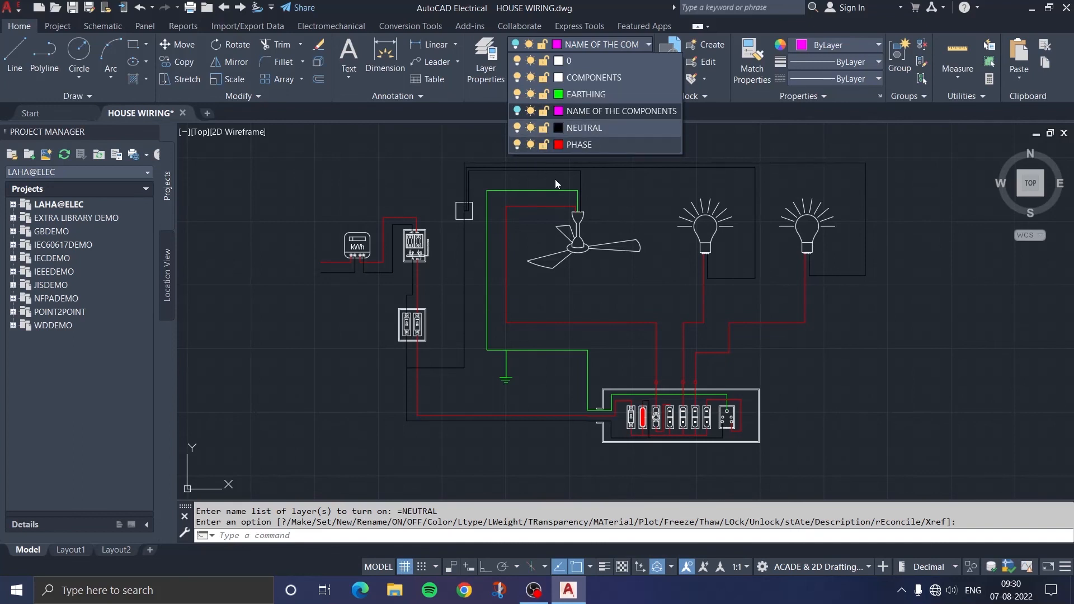
{"action": "left_click", "coordinate": [517, 145]}
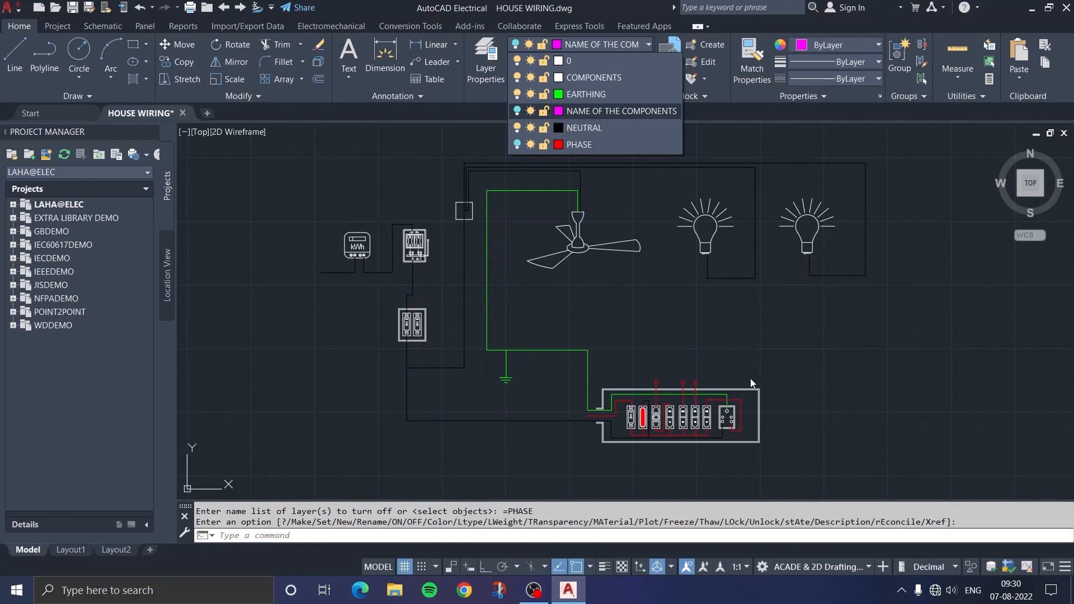
{"action": "left_click", "coordinate": [517, 145]}
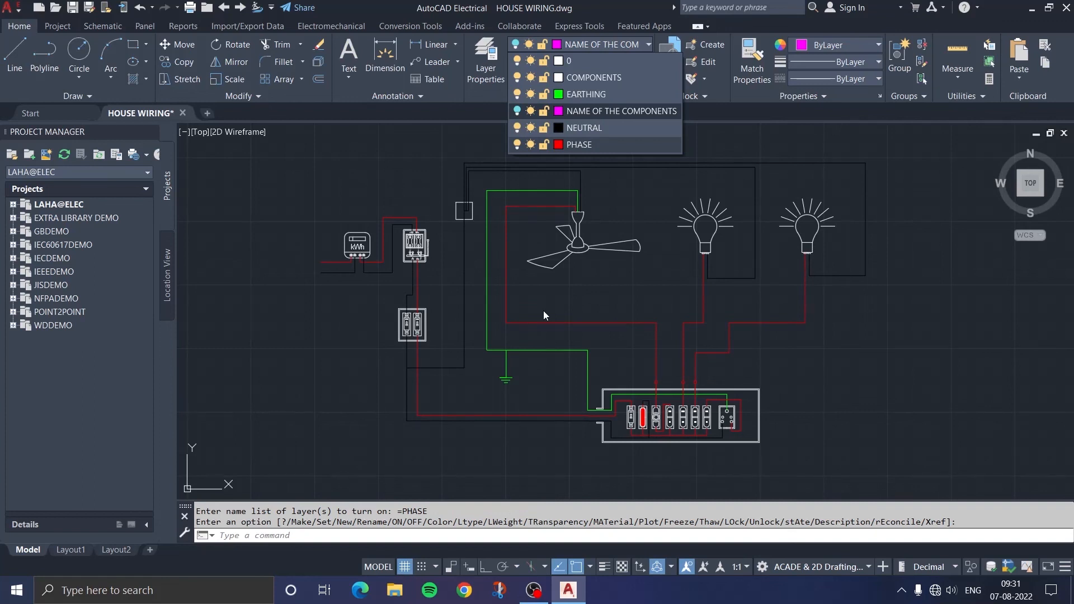
{"action": "middle_click_drag", "start_coordinate": [543, 311], "coordinate": [506, 322]}
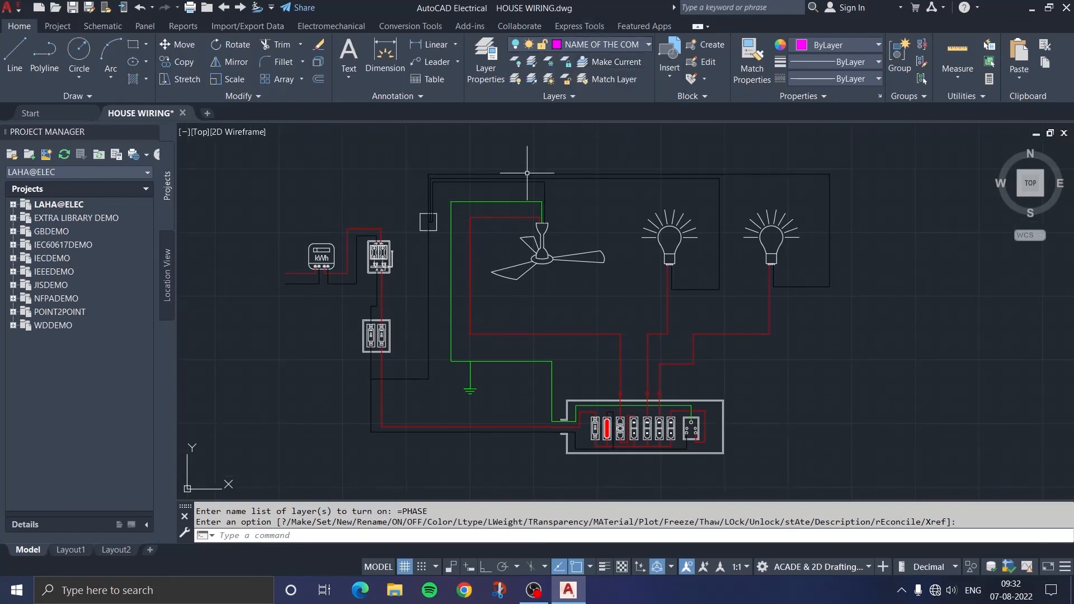